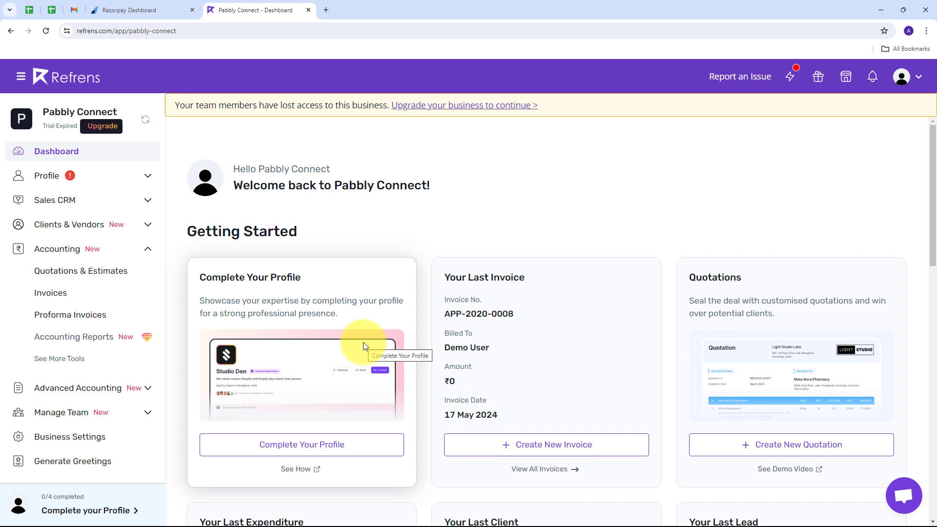
Check the Razorpay and Refrens tabs, then load pabbly.com/connect in a new tab
left_click(133, 9)
left_click(251, 8)
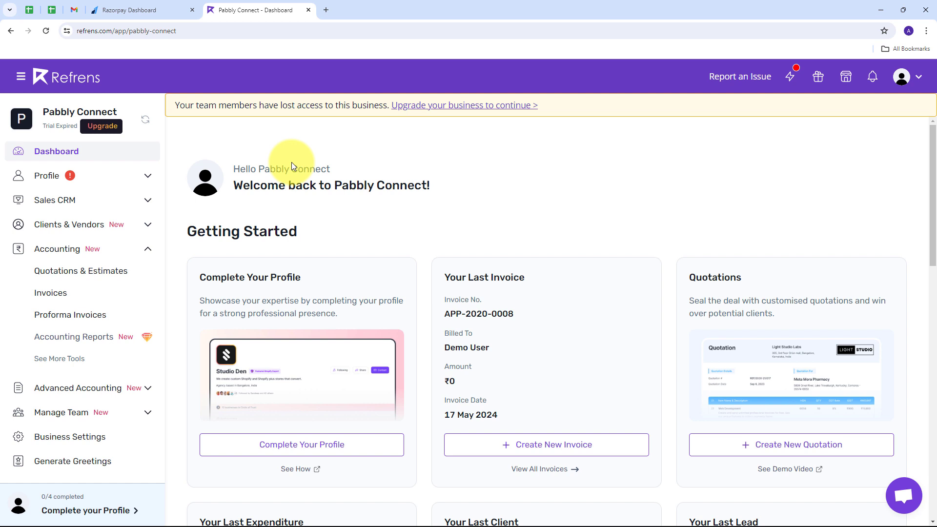
left_click(136, 3)
left_click(242, 5)
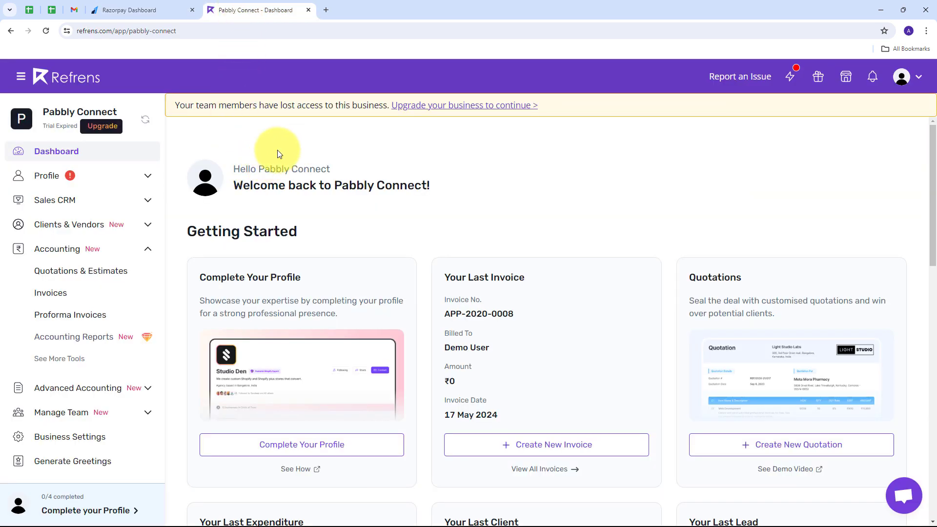
left_click(326, 9)
type("pa")
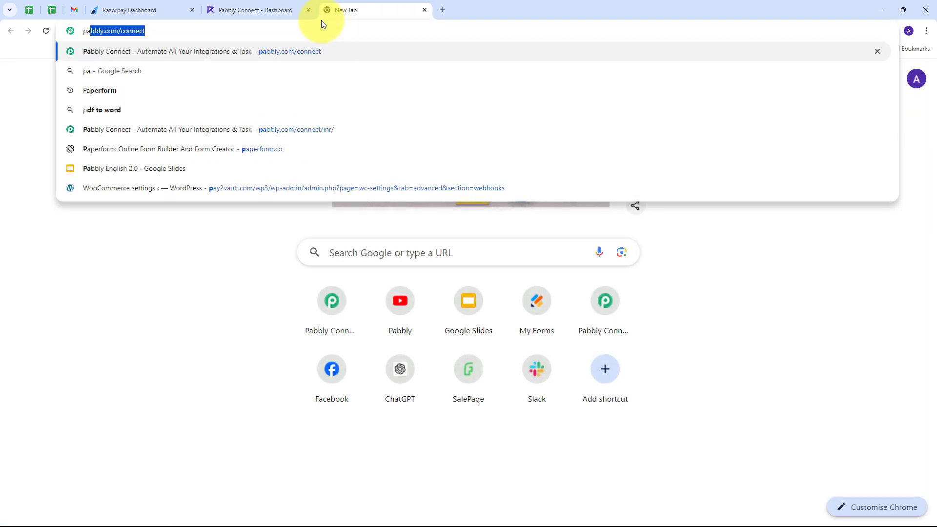
type("bbly.com/")
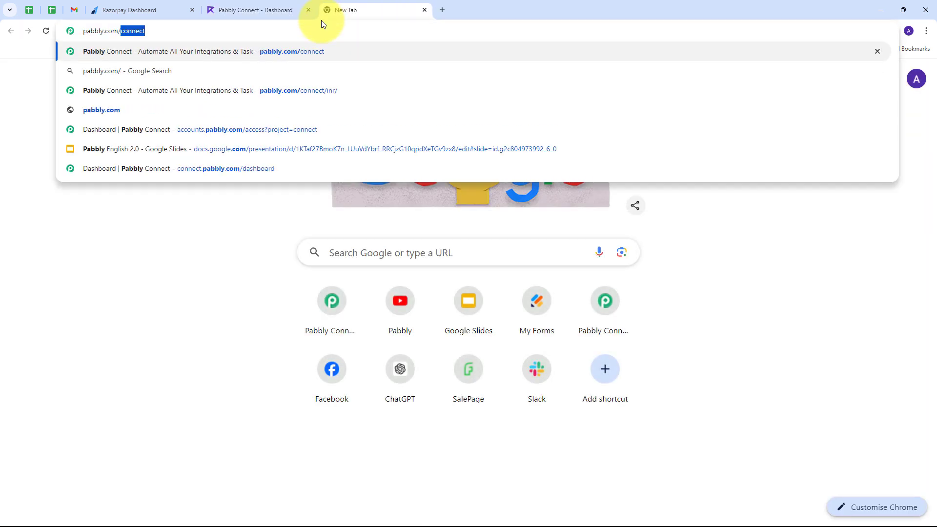
type("co")
key("Return")
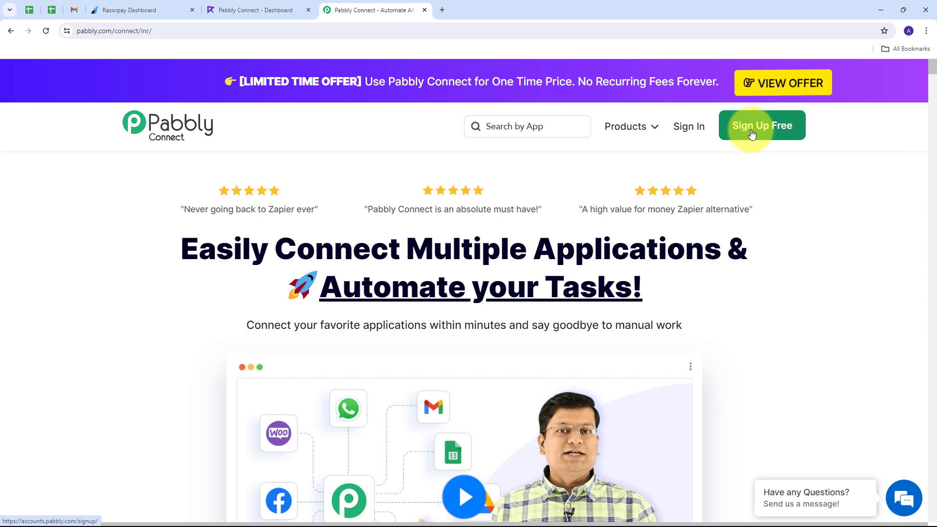
Sign in to Pabbly and launch Pabbly Connect from the apps list
left_click(683, 136)
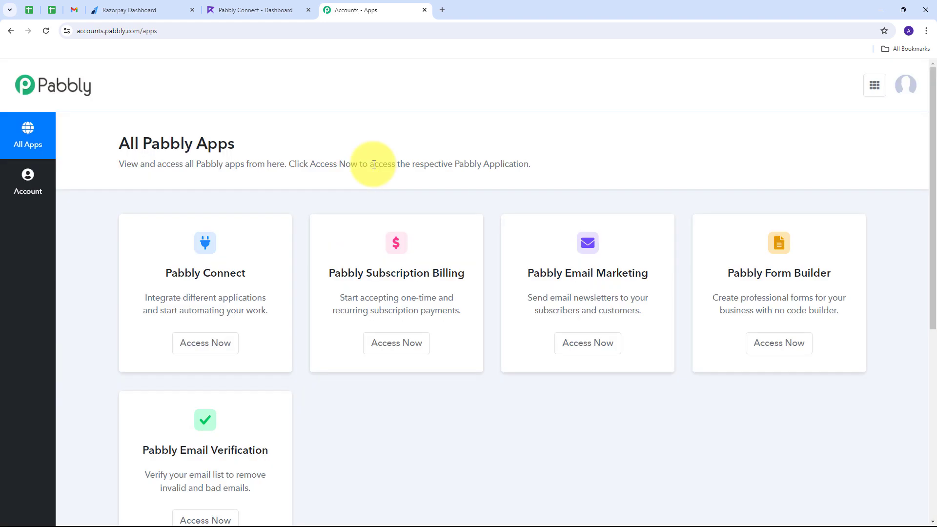
scroll(147, 225, "down", 1)
scroll(126, 165, "up", 1)
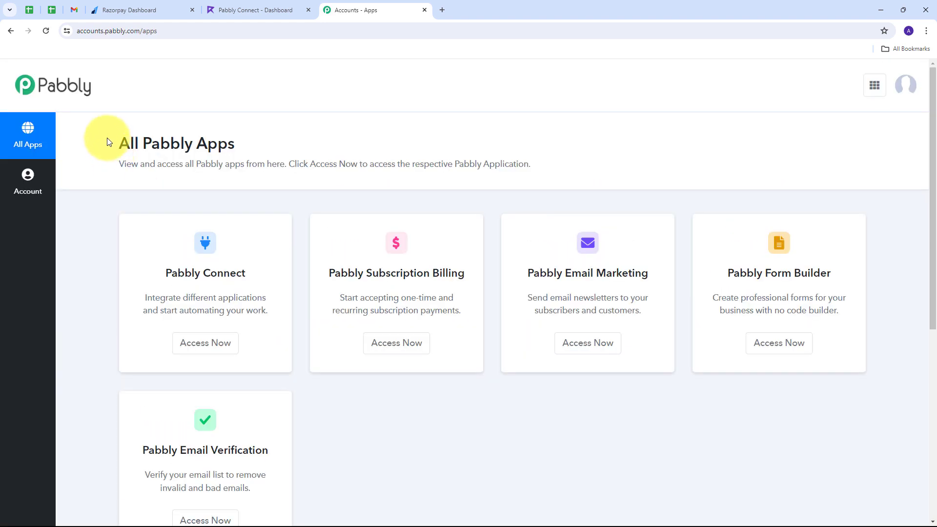
left_click_drag(114, 142, 250, 146)
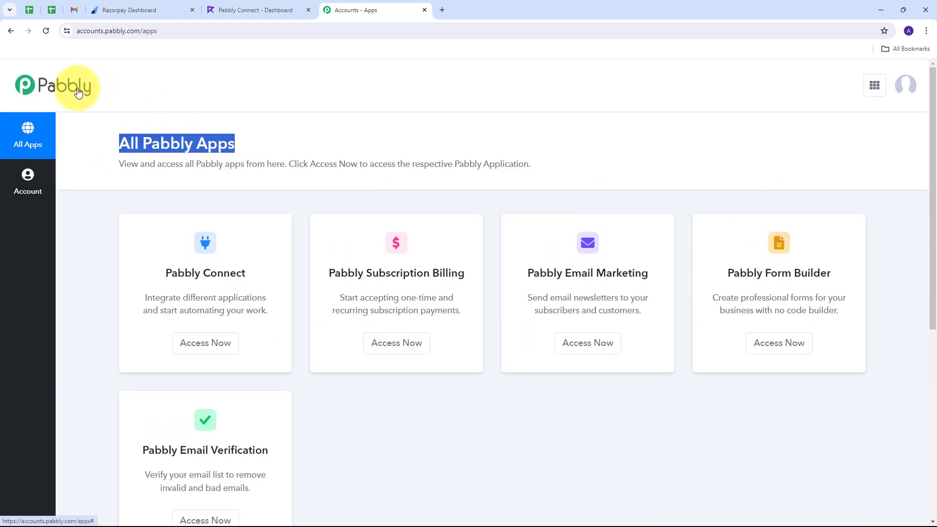
left_click_drag(162, 274, 231, 297)
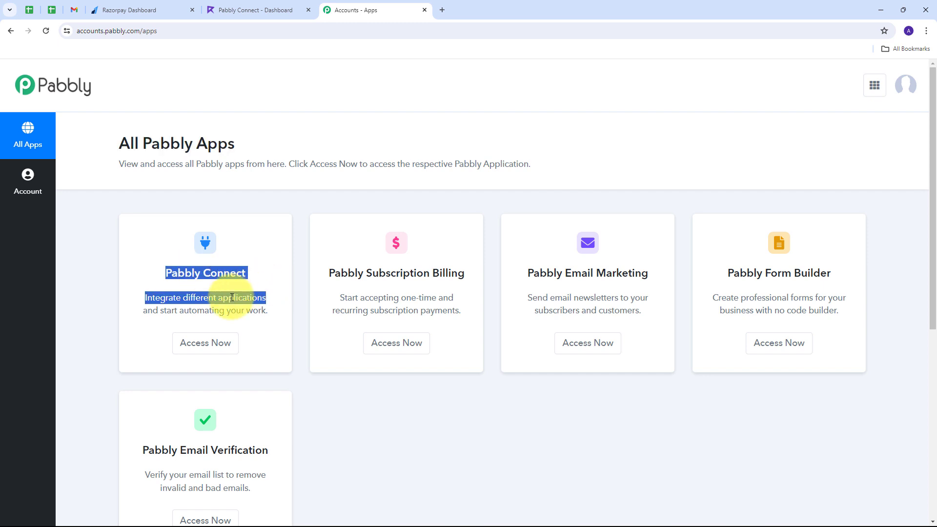
left_click(205, 348)
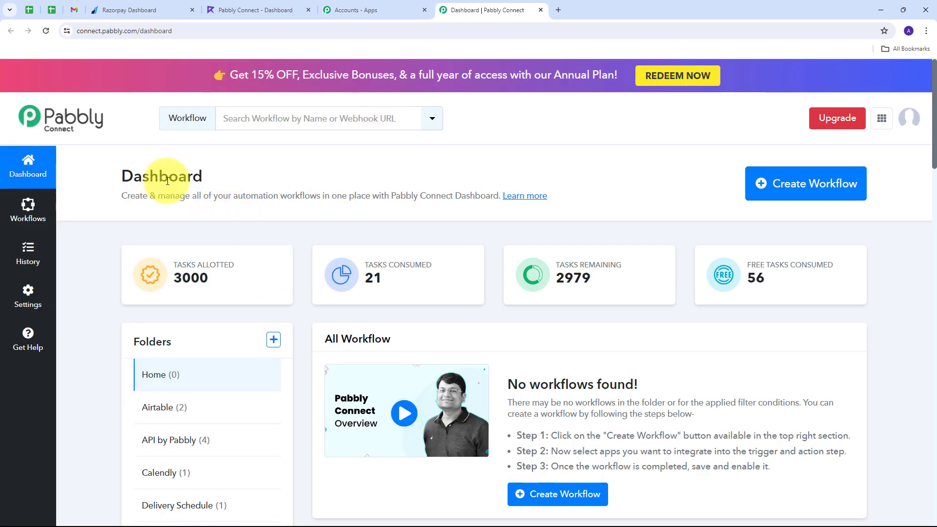
Scroll the dashboard to review tasks and folders such as Airtable, API by Pabbly and Calendly
scroll(356, 192, "down", 1)
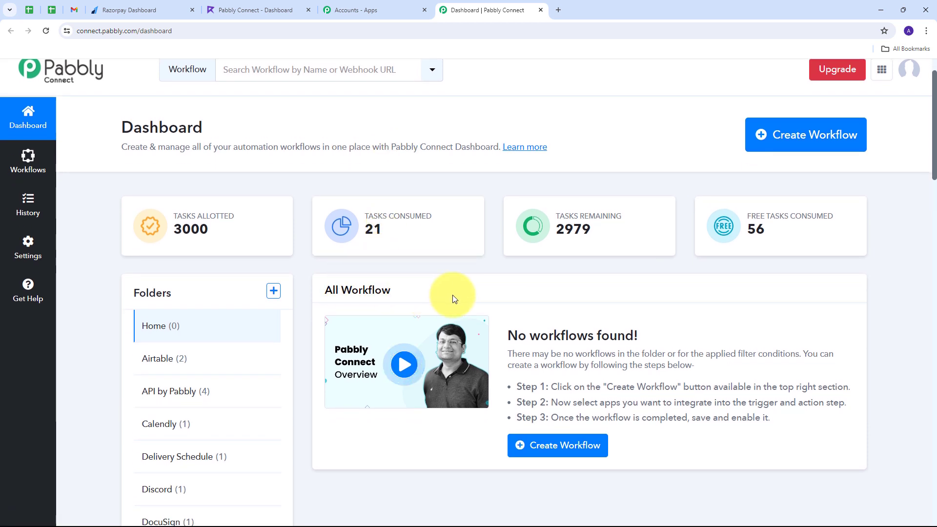
scroll(449, 297, "down", 1)
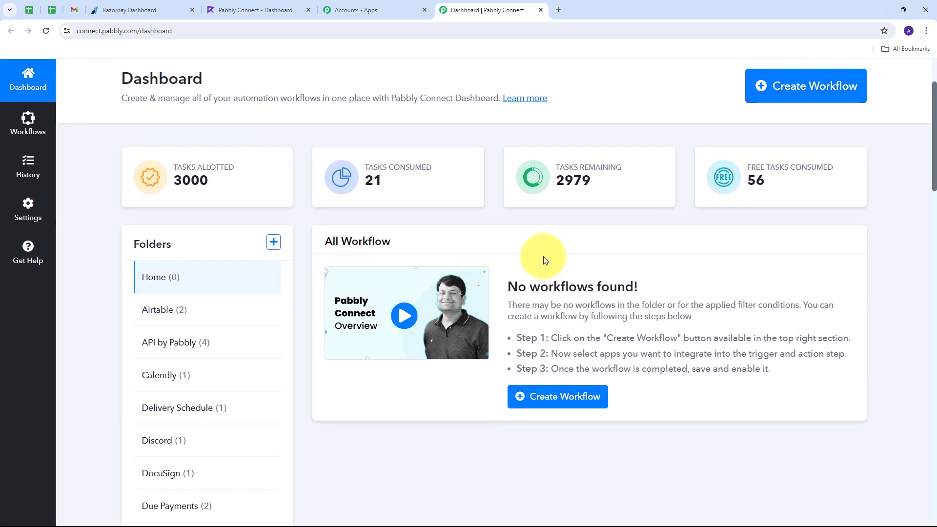
scroll(201, 256, "up", 2)
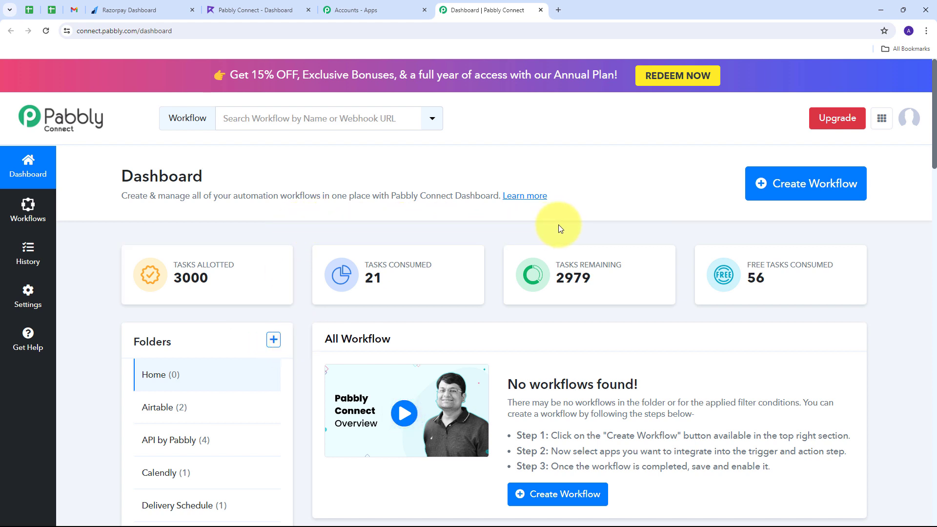
Create the workflow 'Create Razorpay Payment Invoice using Refrens' in the Razorpay folder
left_click(776, 194)
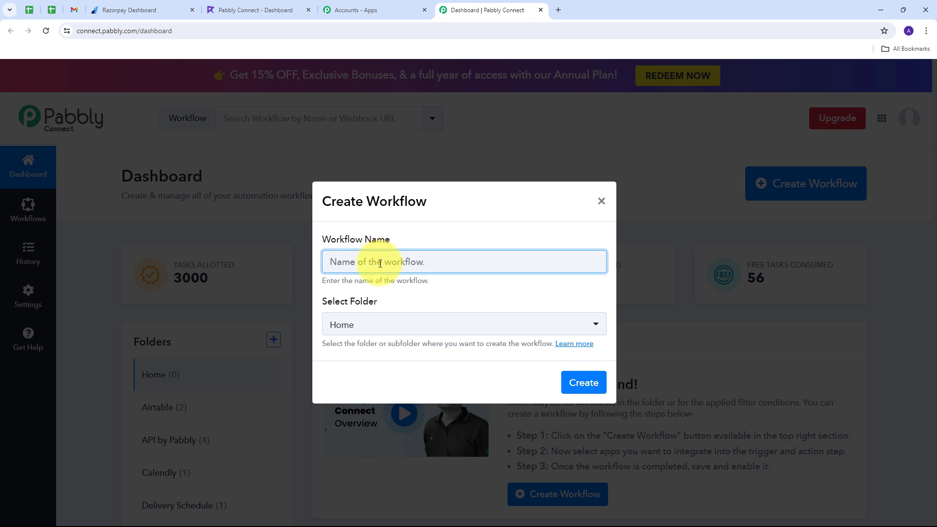
type("Create Razorpay Payment Invoice using Refrens")
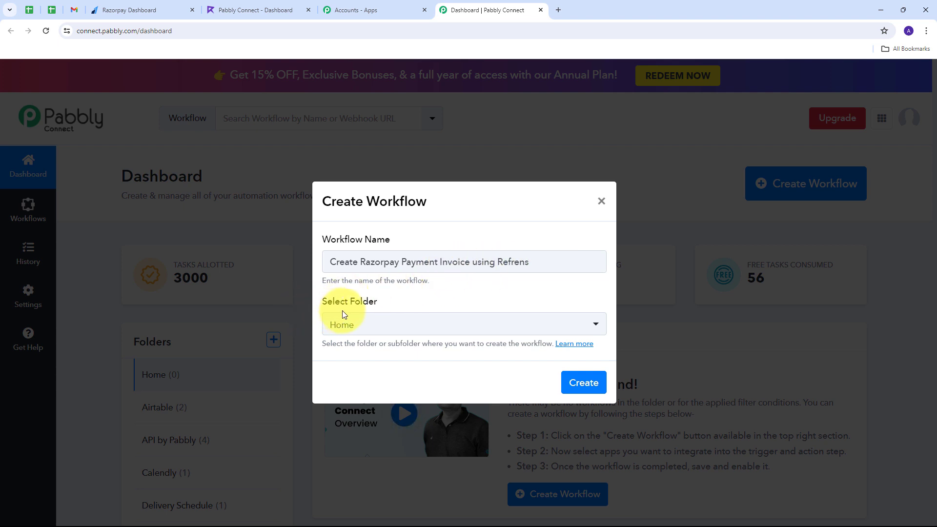
left_click(545, 324)
scroll(444, 220, "down", 6)
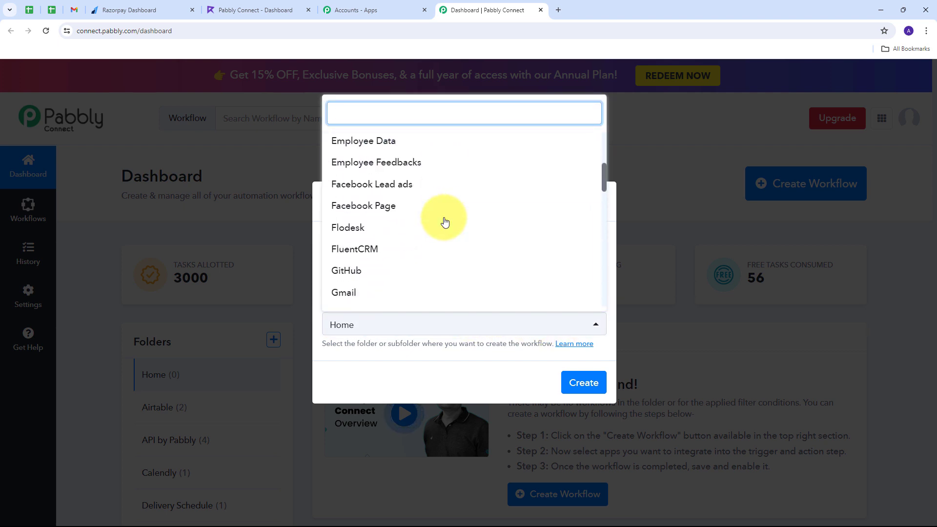
scroll(444, 222, "down", 7)
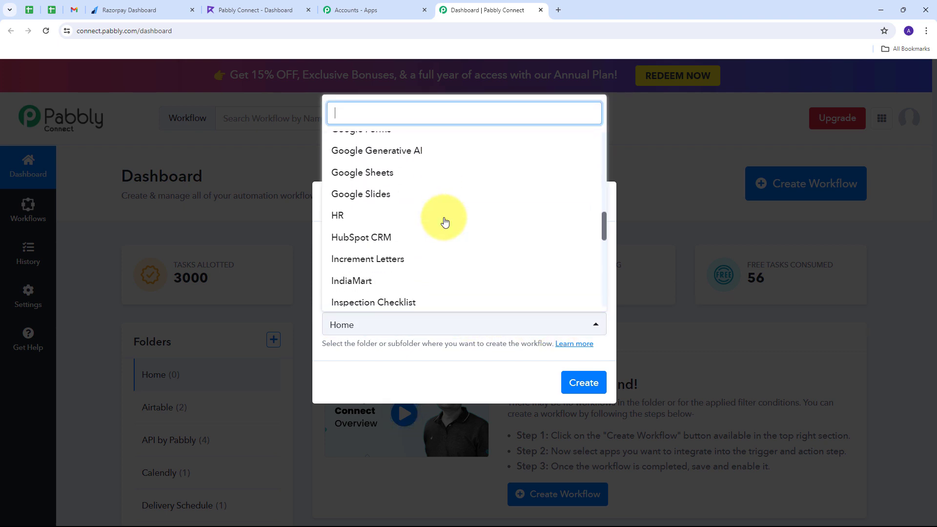
scroll(444, 222, "down", 2)
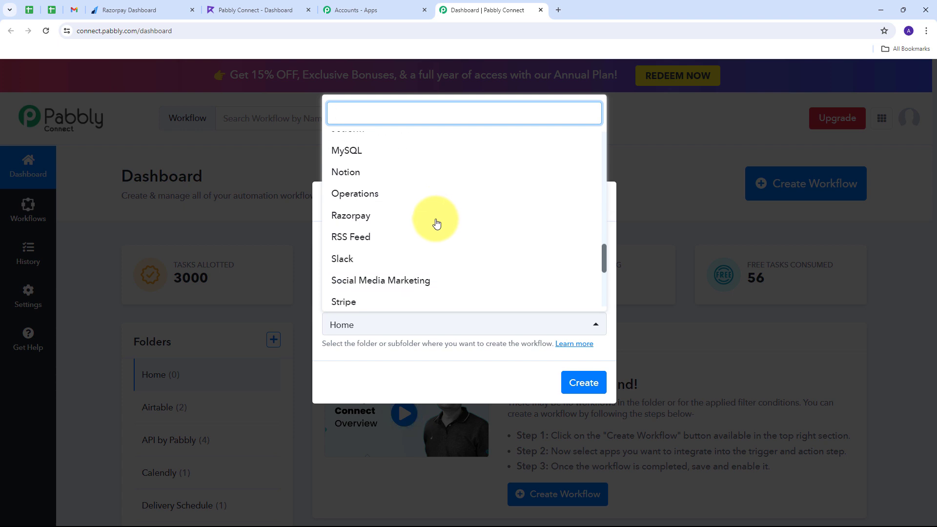
left_click(353, 219)
left_click(575, 383)
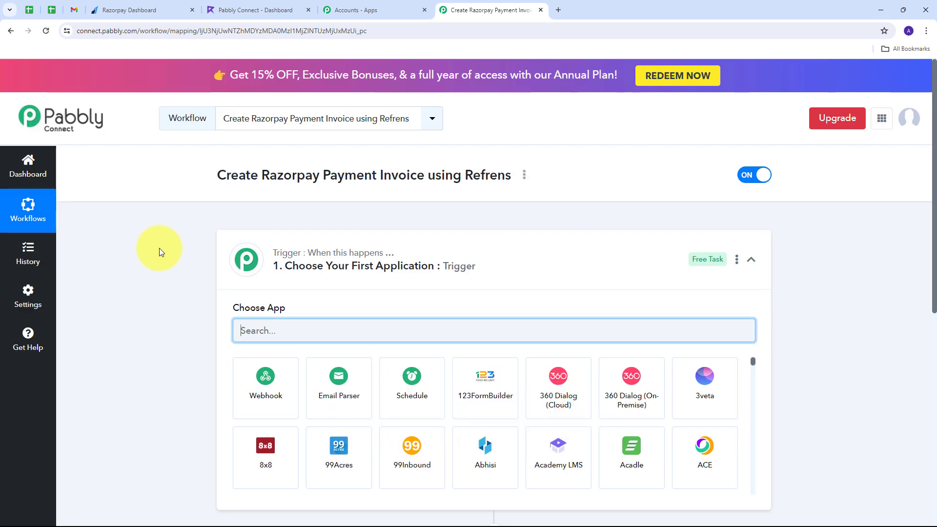
scroll(159, 248, "down", 2)
scroll(159, 248, "down", 1)
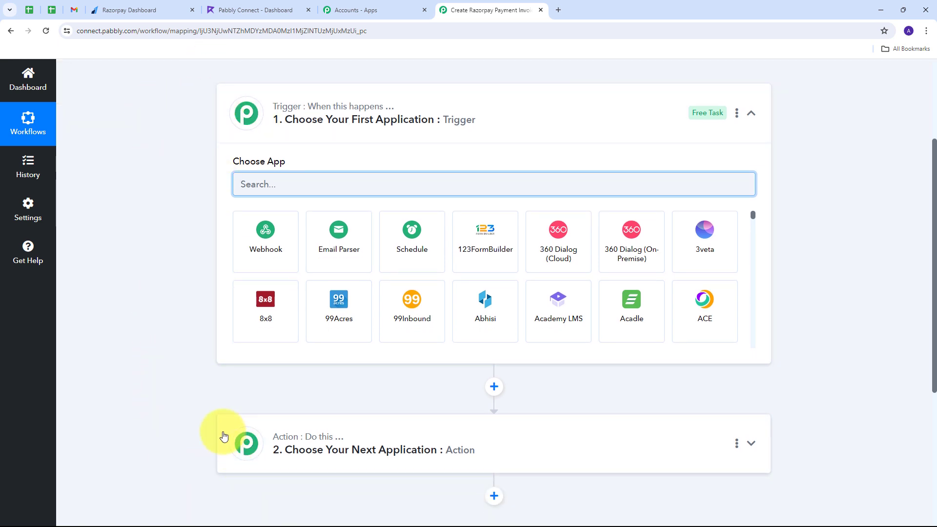
mouse_move(369, 113)
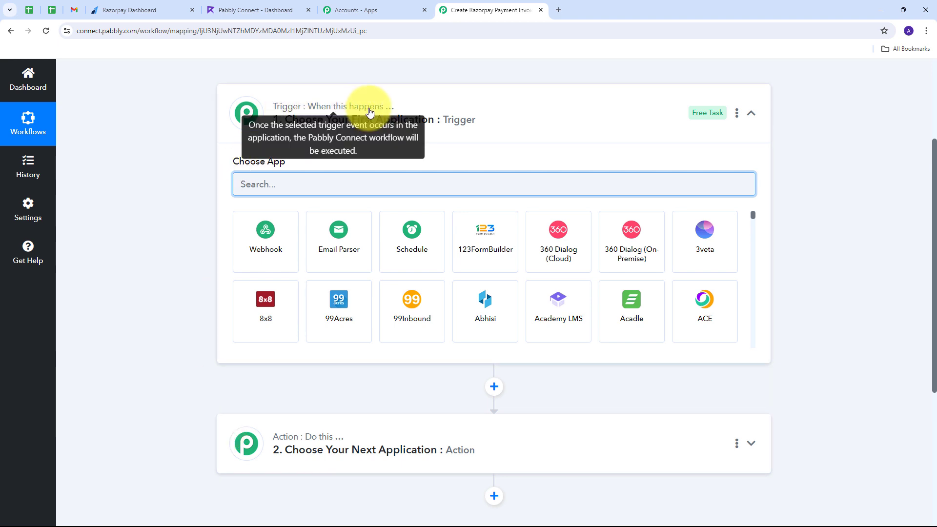
mouse_move(281, 441)
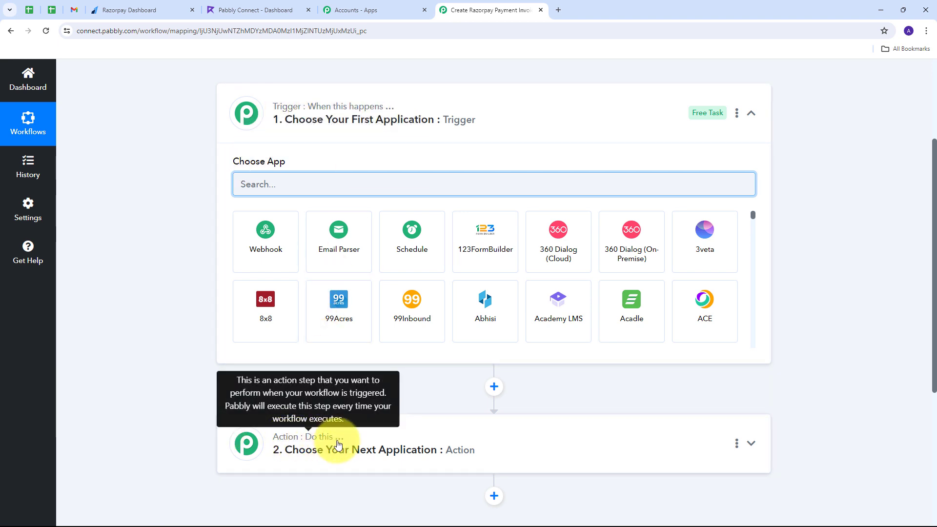
mouse_move(276, 115)
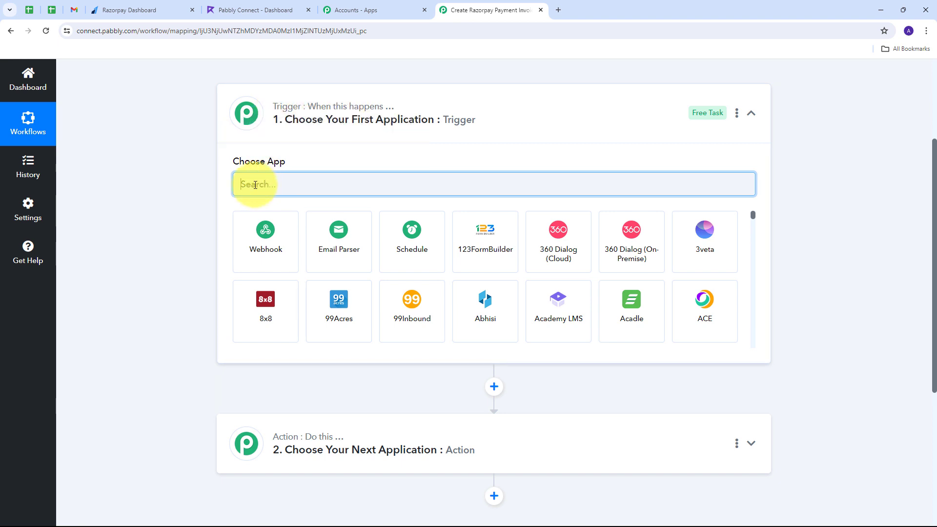
Set Razorpay as the trigger app with the Order Paid event
type("Ra")
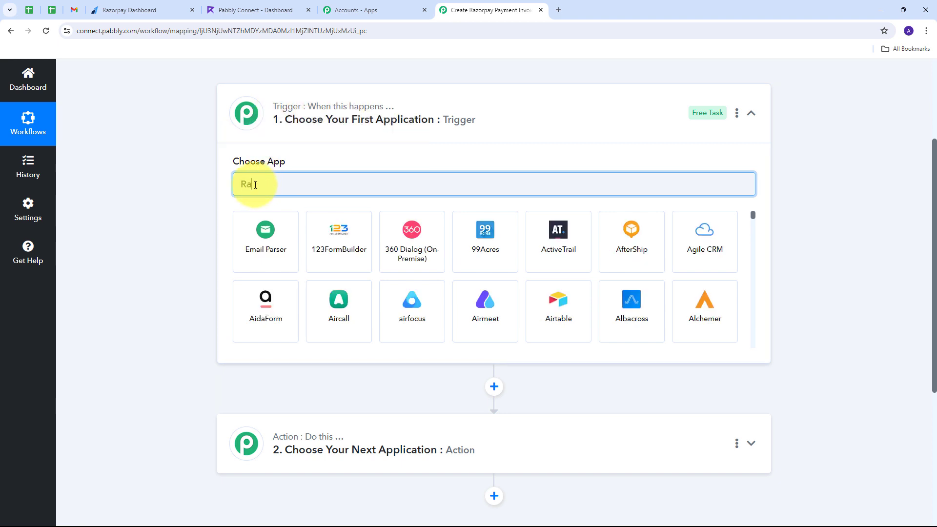
type("zorpay")
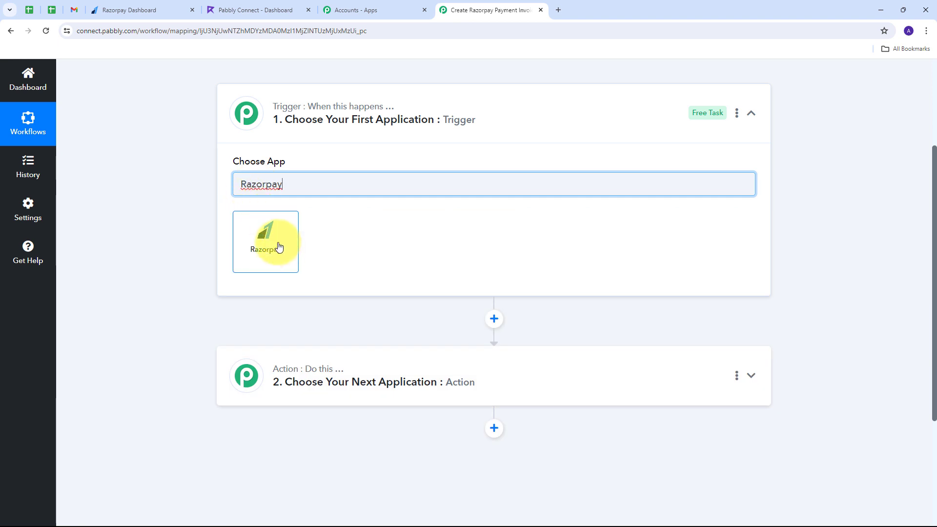
left_click(279, 246)
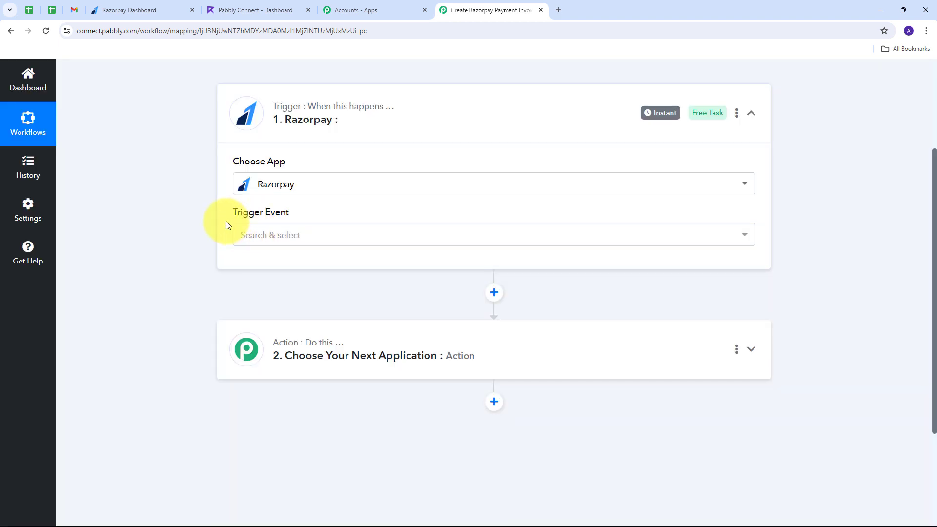
left_click(432, 237)
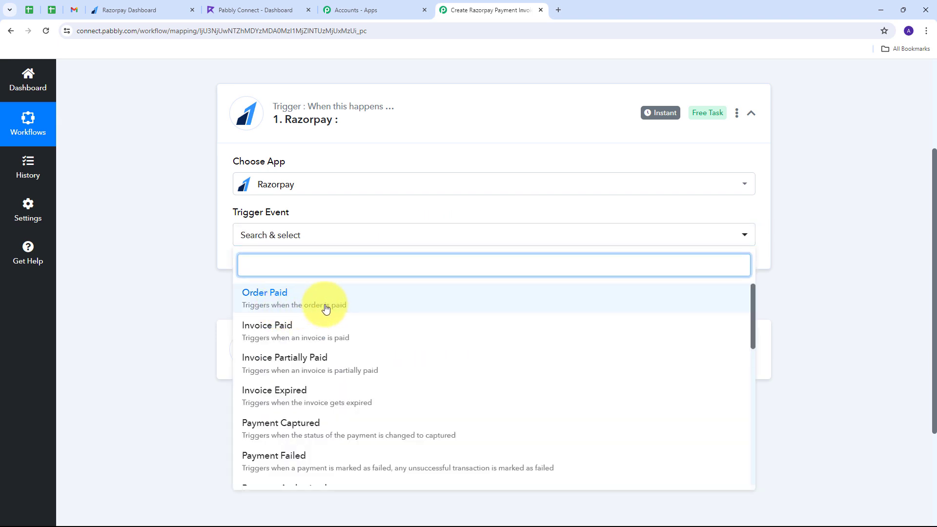
left_click(295, 304)
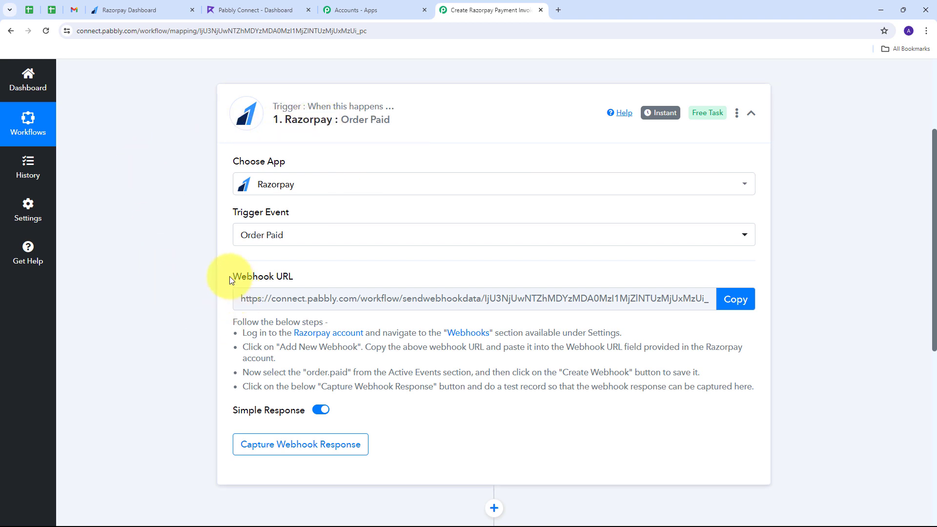
Copy the trigger's webhook URL so the workflow waits for a webhook response
left_click_drag(229, 276, 349, 278)
mouse_move(252, 278)
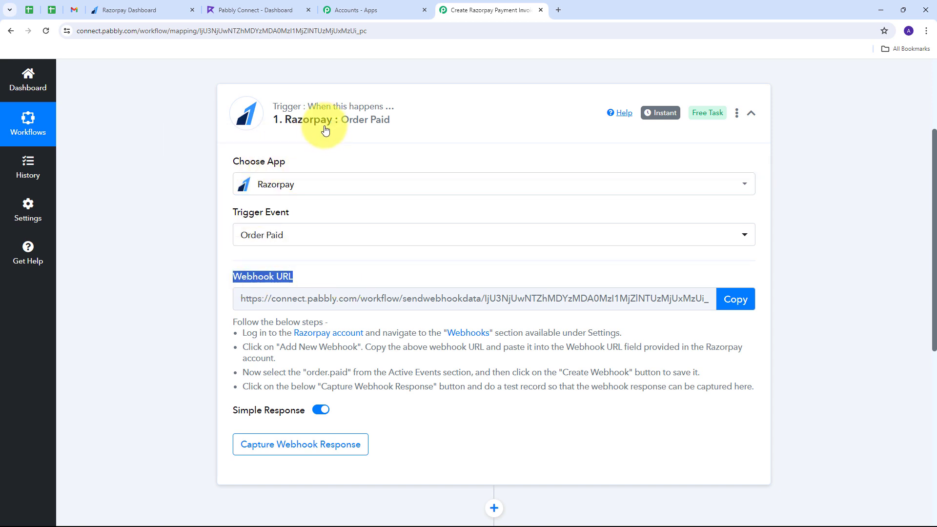
left_click(137, 180)
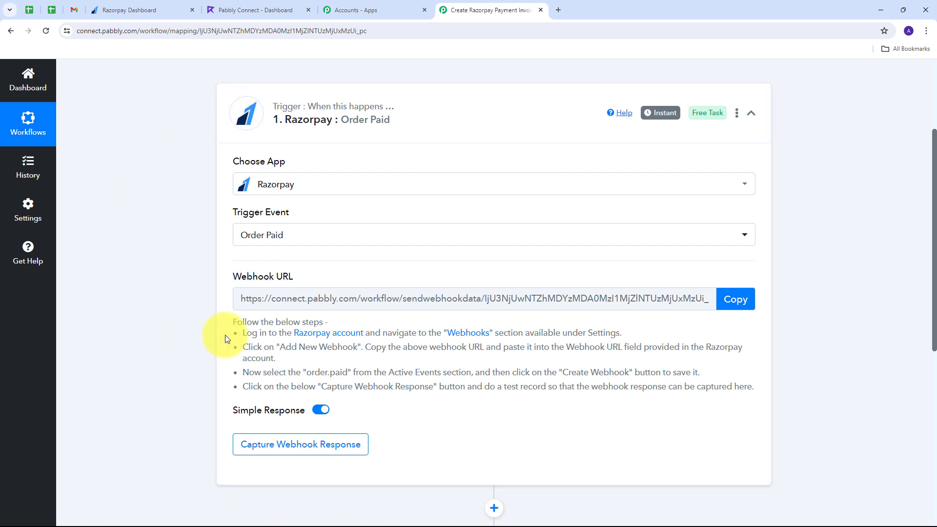
left_click_drag(242, 333, 749, 470)
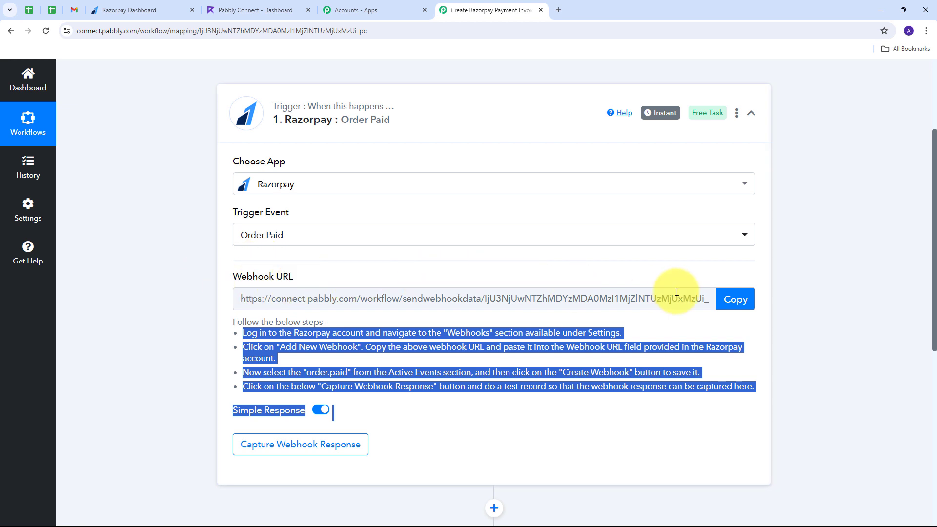
left_click(733, 305)
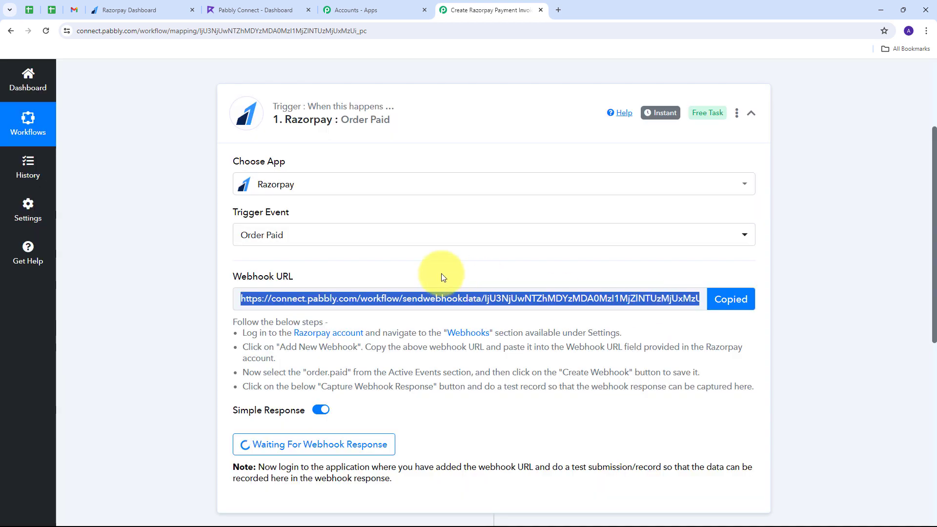
left_click(168, 10)
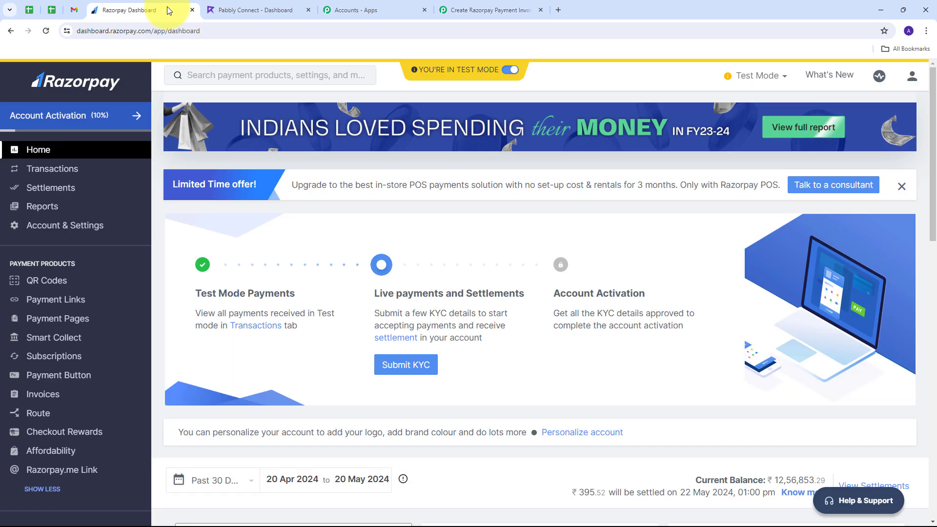
Add a Razorpay webhook with the pasted Pabbly URL, subscribed to order.paid, and save it
left_click(49, 230)
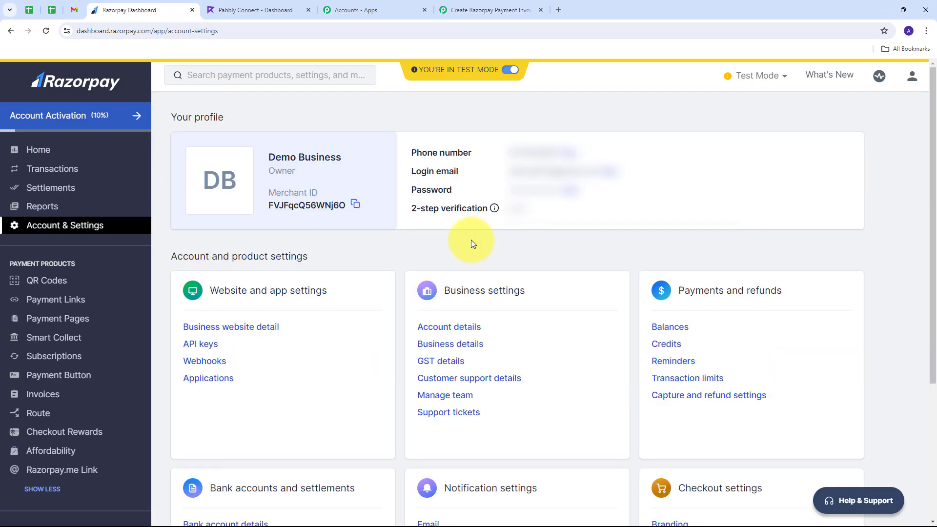
left_click(202, 362)
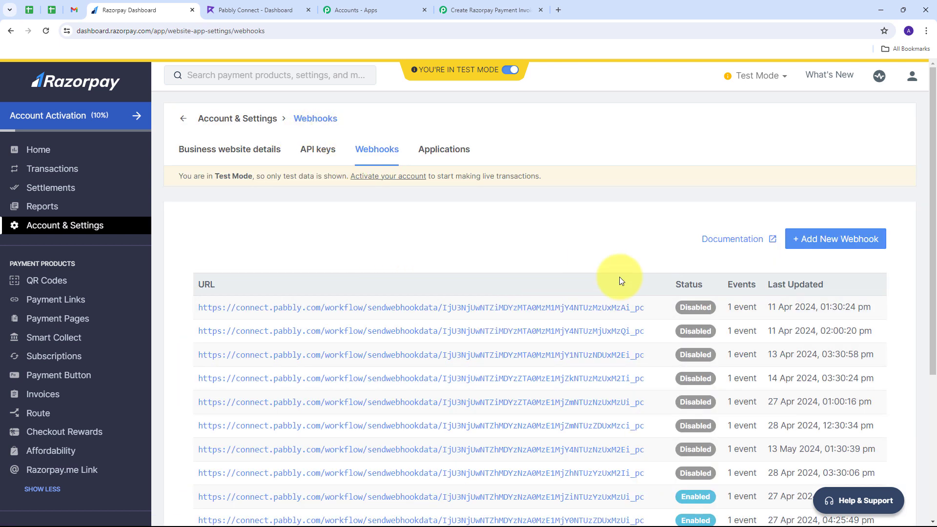
left_click(831, 242)
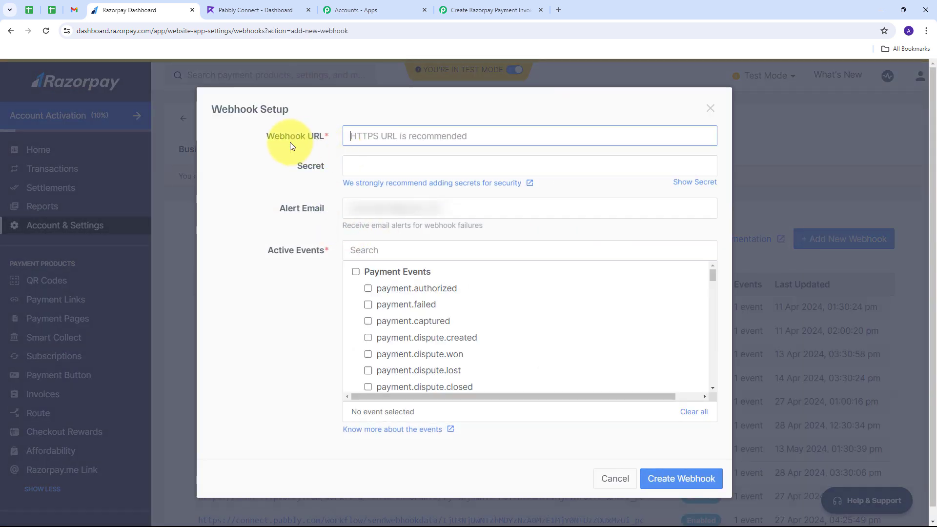
left_click(371, 139)
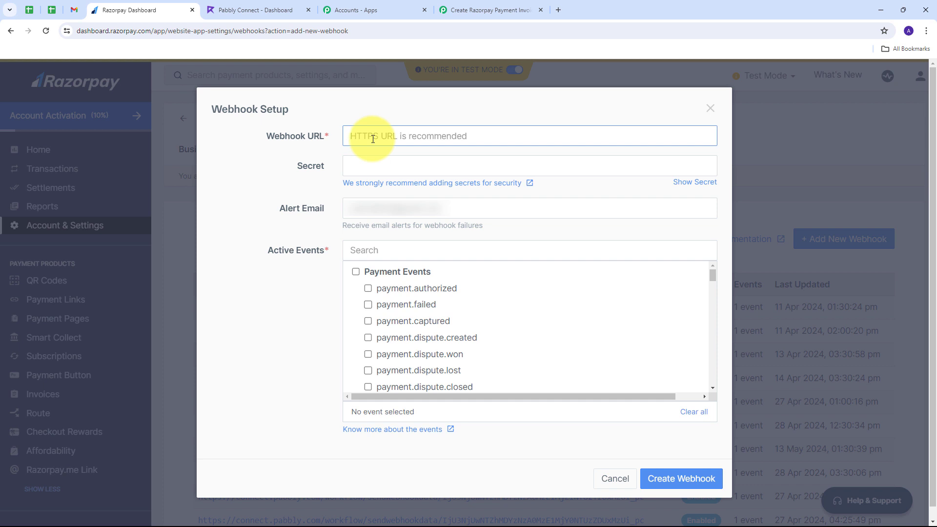
key("ctrl+v")
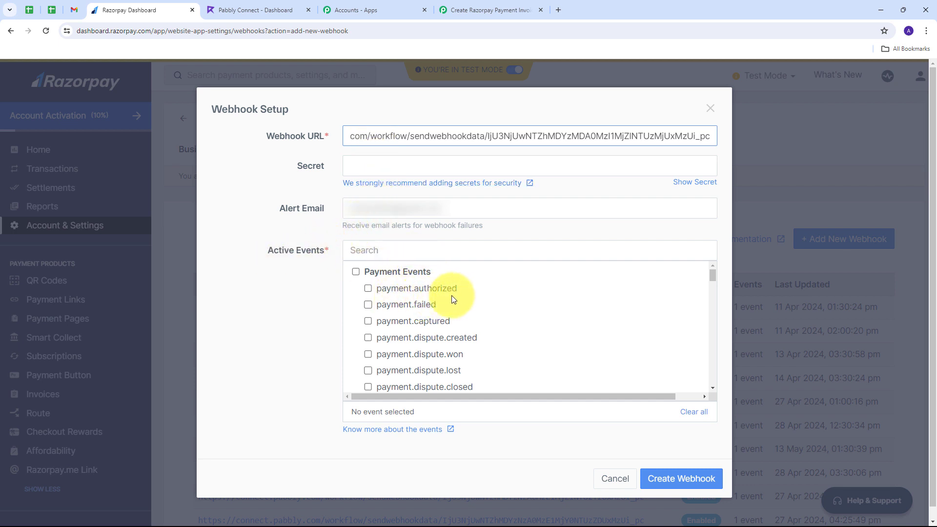
scroll(450, 294, "down", 5)
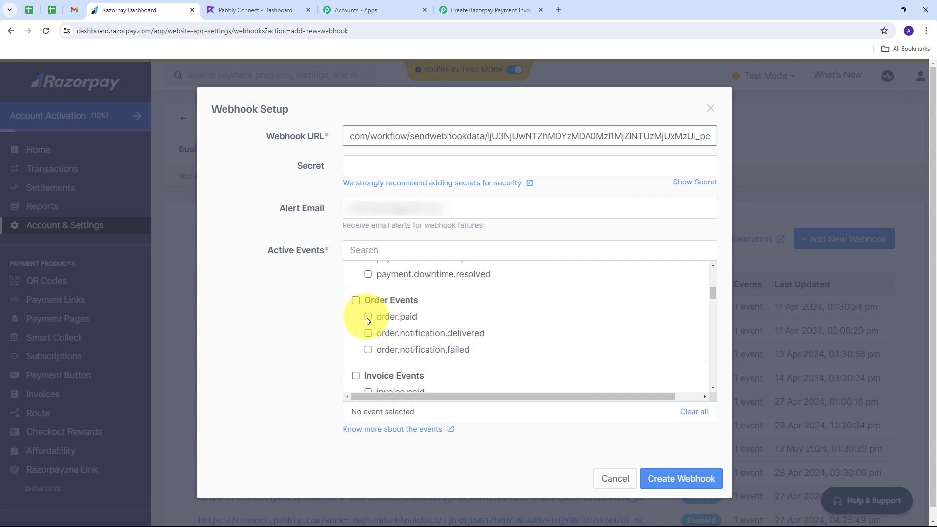
left_click(368, 317)
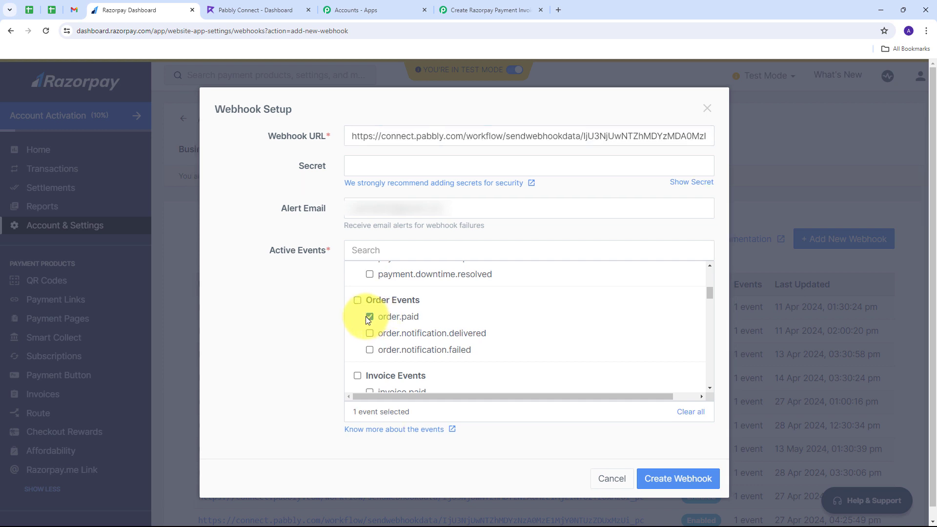
left_click(674, 483)
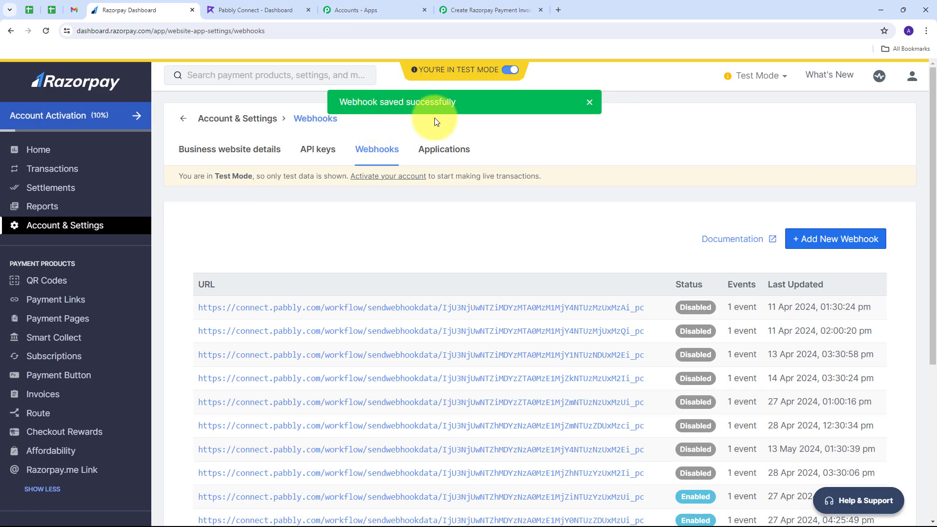
left_click(476, 6)
scroll(445, 270, "down", 3)
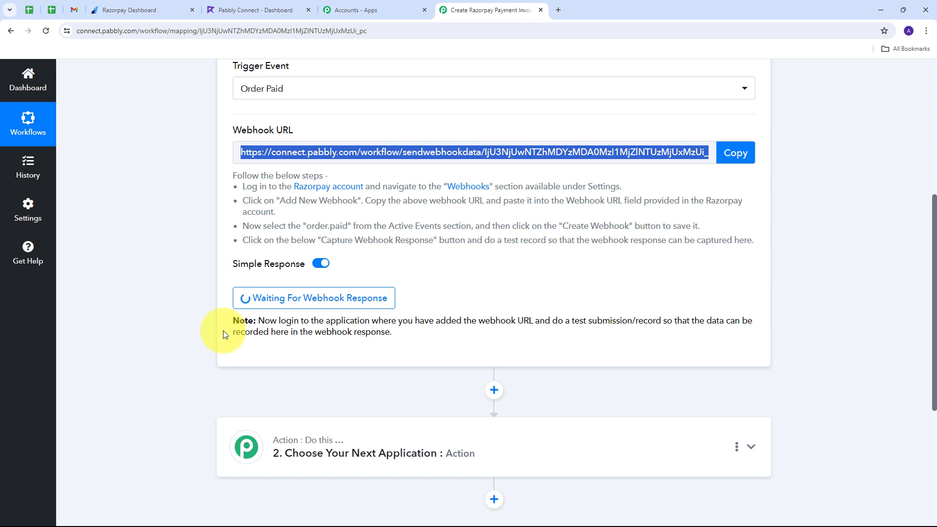
left_click(136, 16)
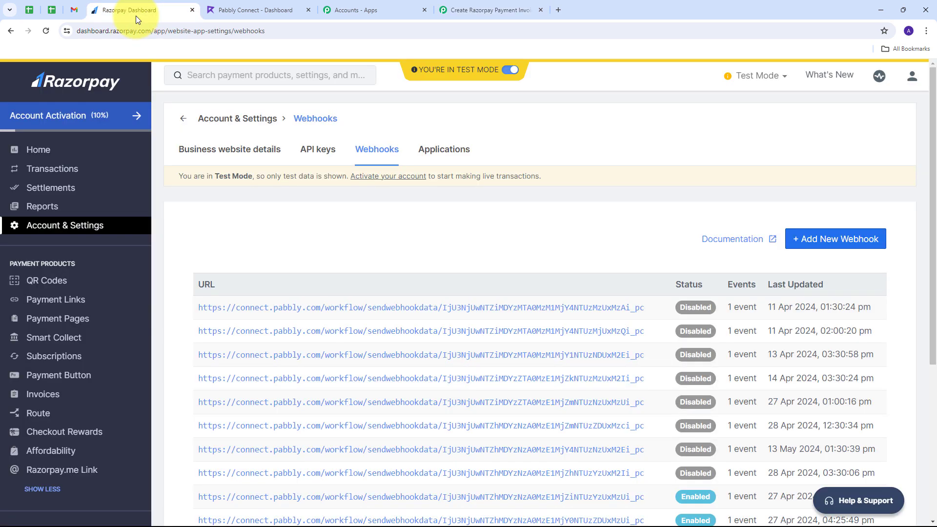
Copy the Java Notes For Professionals payment page link and paste it into a new tab
left_click(42, 320)
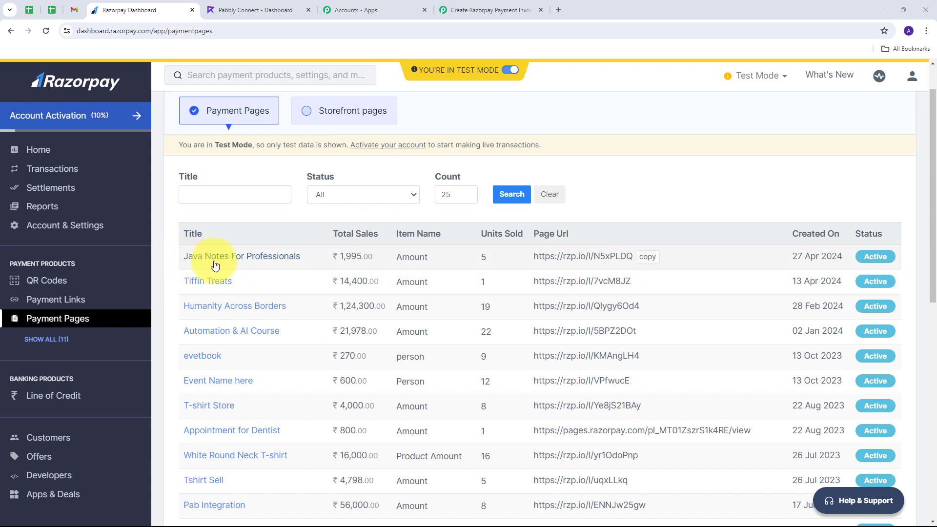
left_click(645, 257)
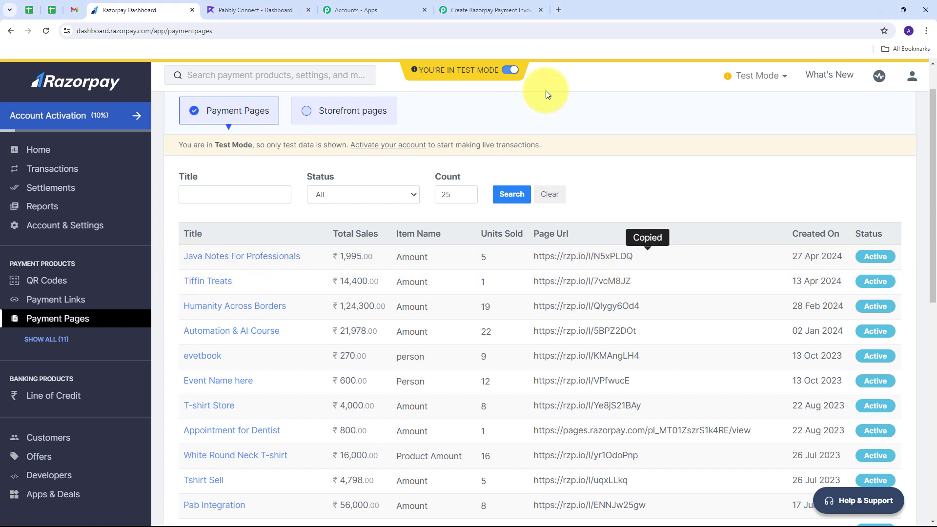
left_click(558, 10)
key("ctrl+v")
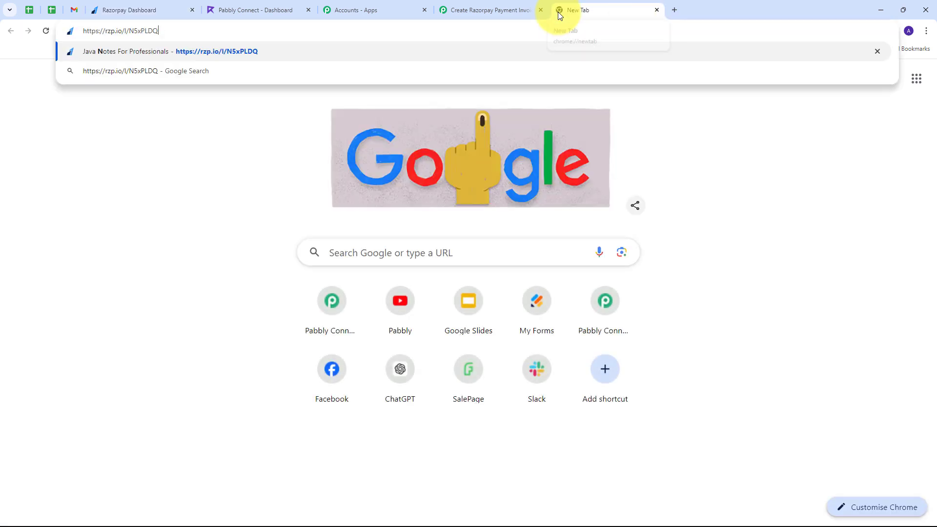
Open the Java Notes payment page and choose Java Notes as the item paid for
key("Return")
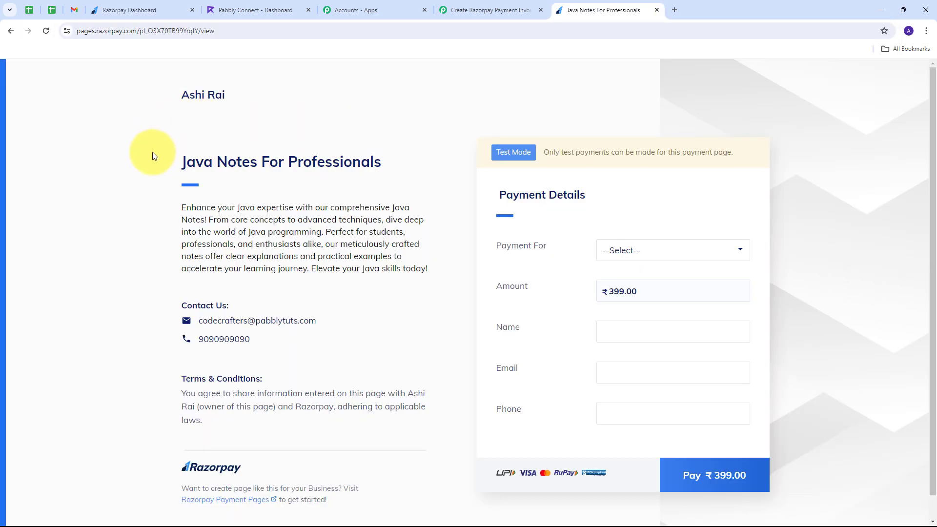
left_click_drag(171, 162, 382, 168)
left_click(320, 188)
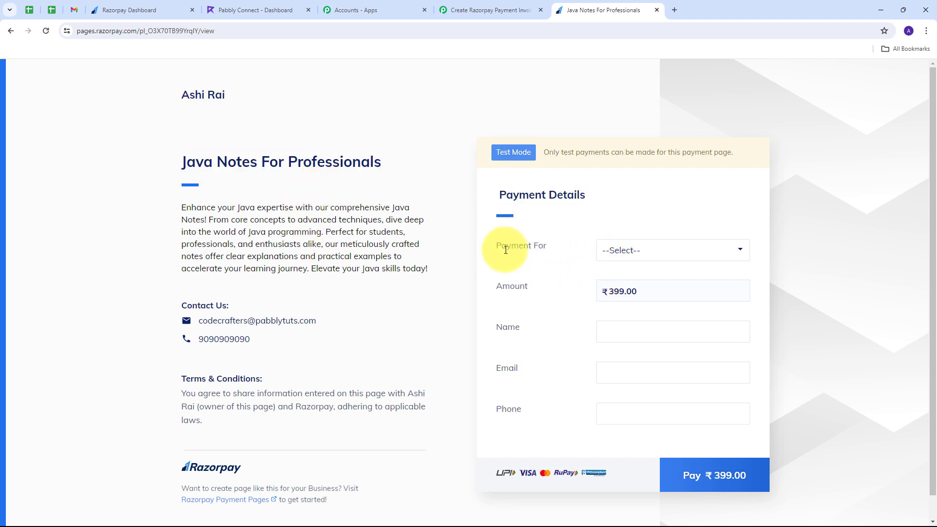
left_click(712, 253)
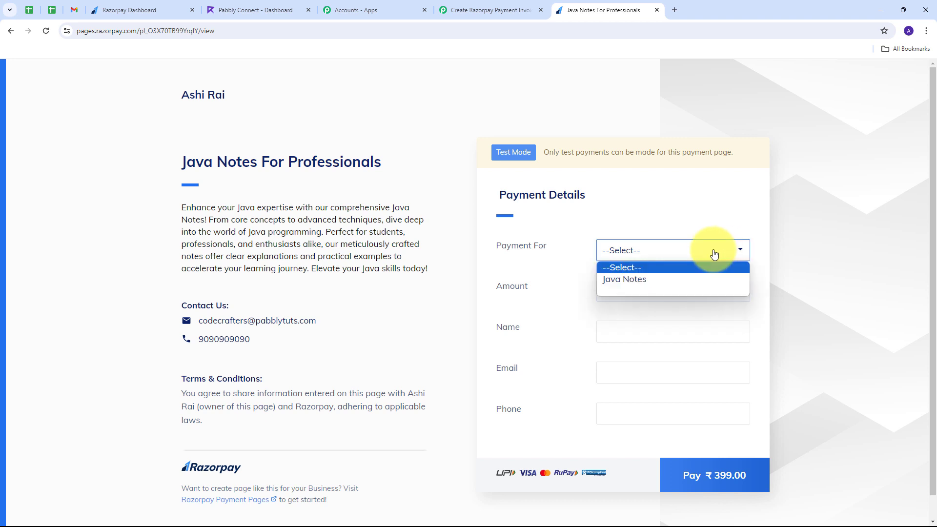
left_click(619, 285)
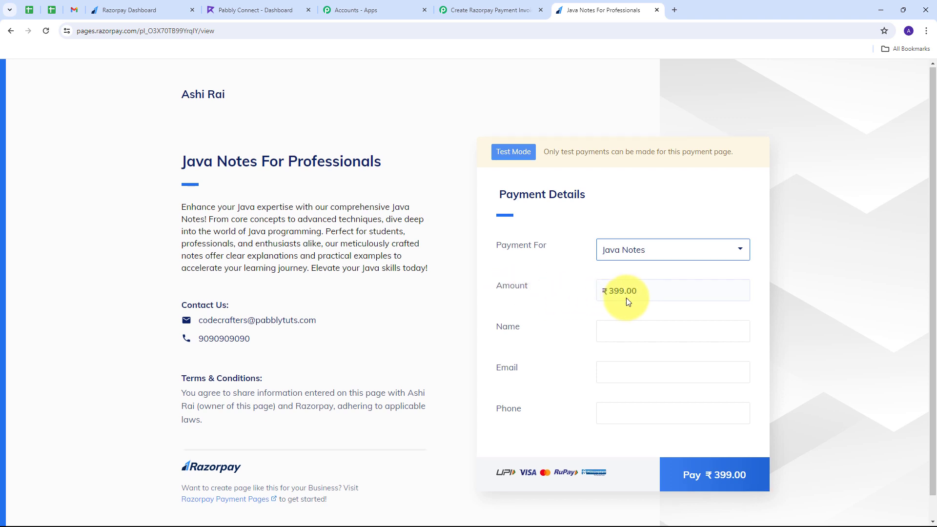
Enter the buyer's name, e-mail and phone number, then proceed to pay ₹399.00
scroll(625, 298, "down", 1)
left_click(625, 304)
left_click(634, 307)
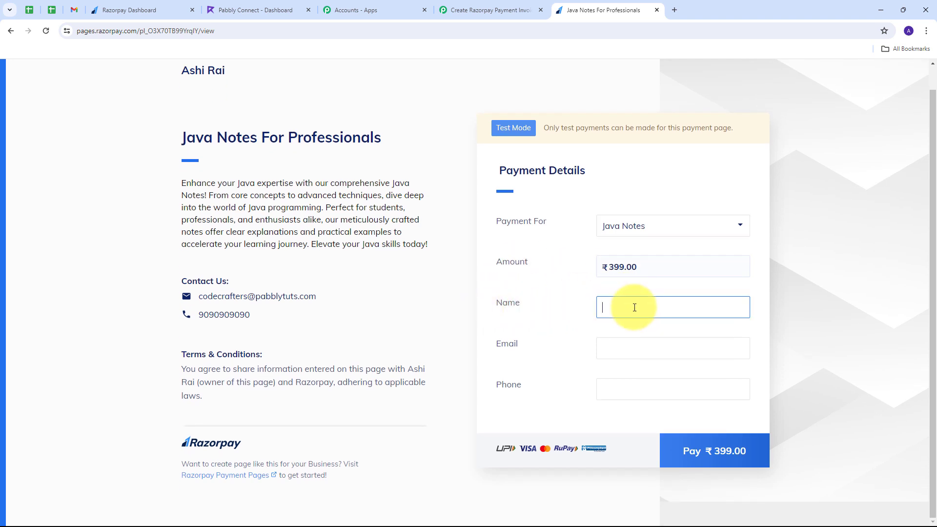
type("Demo User")
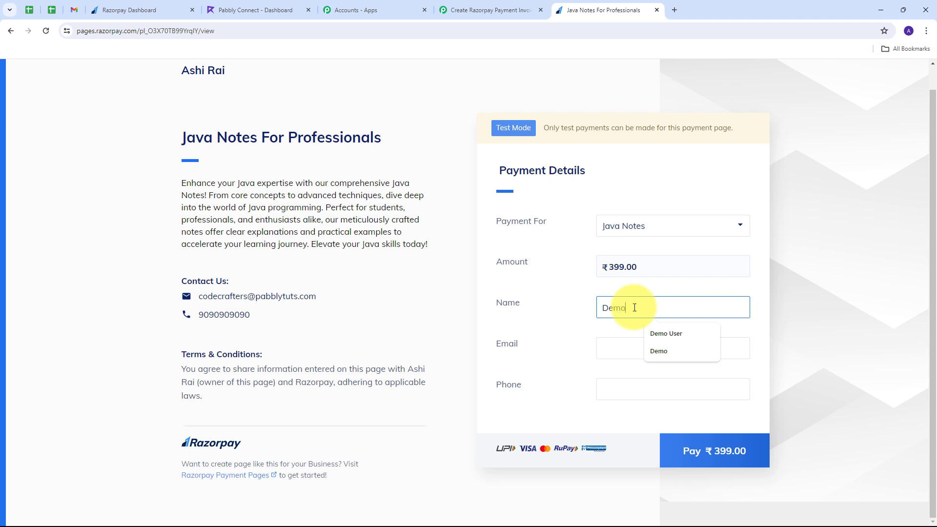
key("Tab")
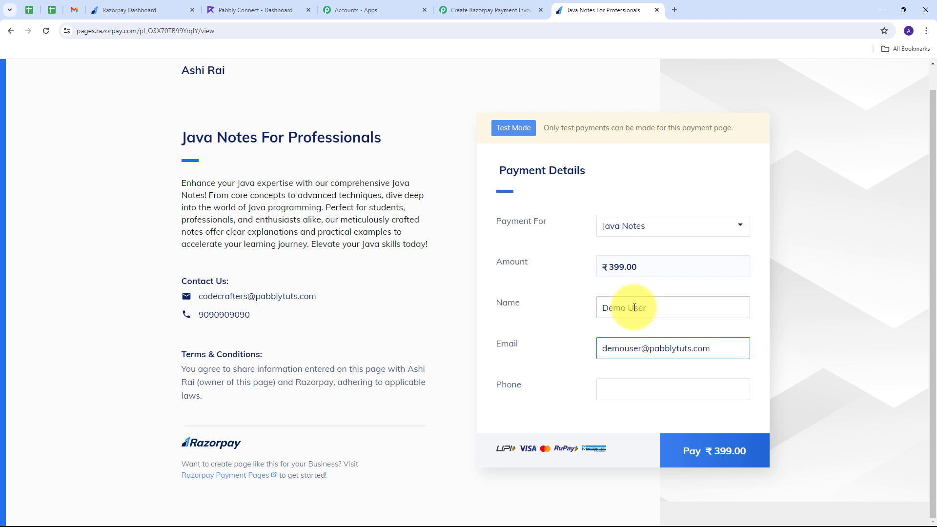
left_click(618, 383)
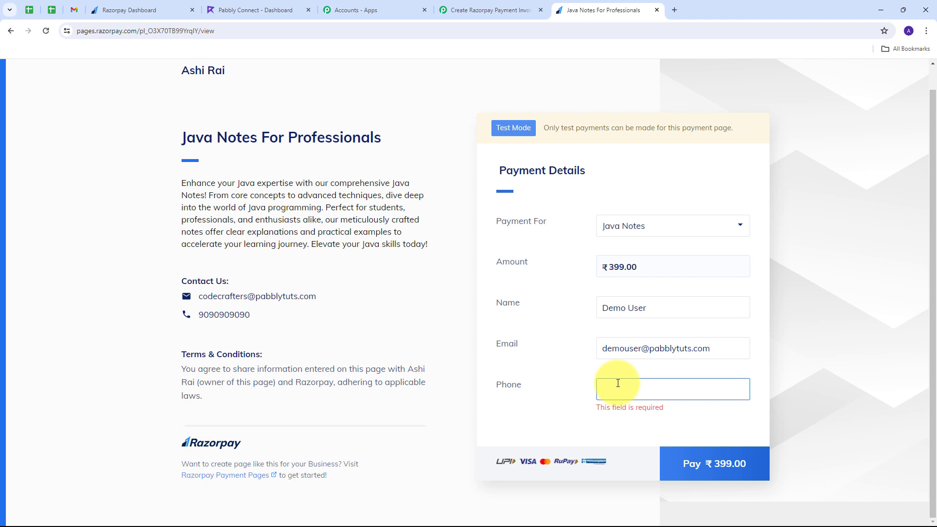
type("919898989898")
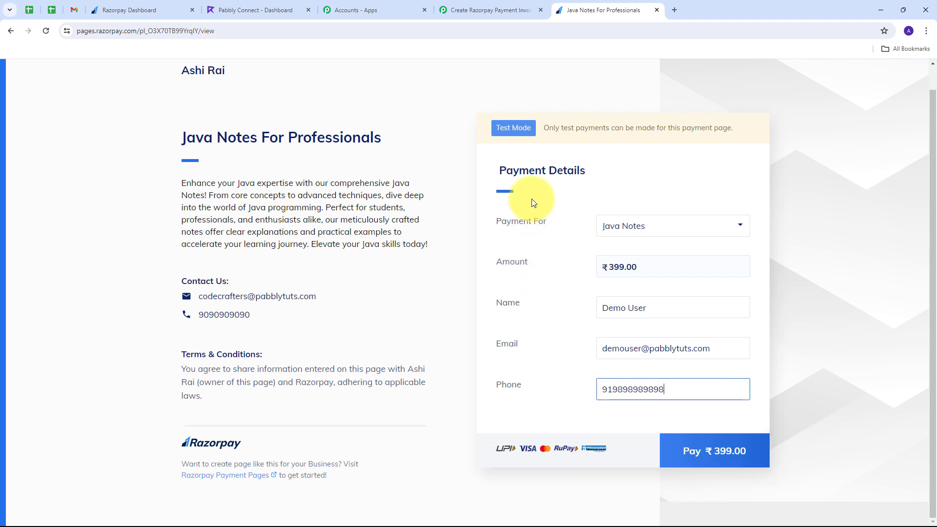
left_click(705, 455)
Pay by card, entering the test card number, expiry, holder name and CVV
scroll(463, 296, "down", 1)
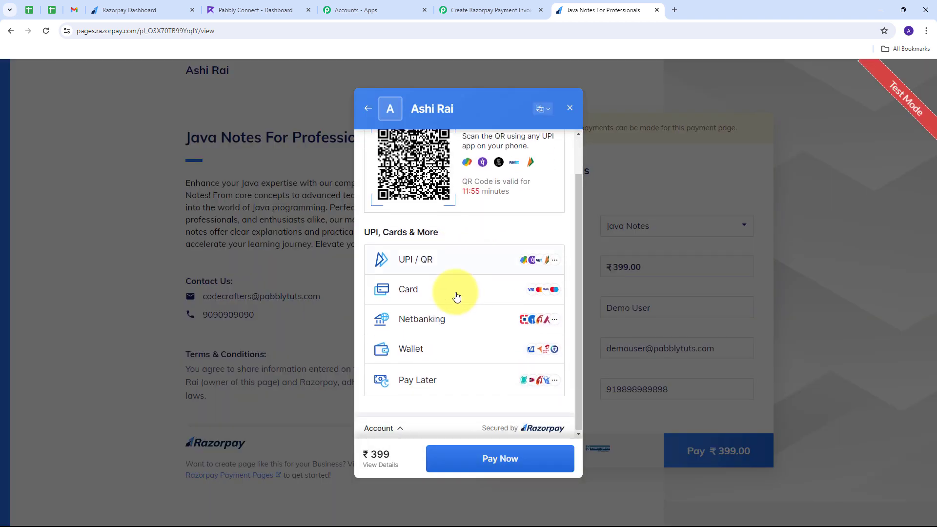
left_click(467, 293)
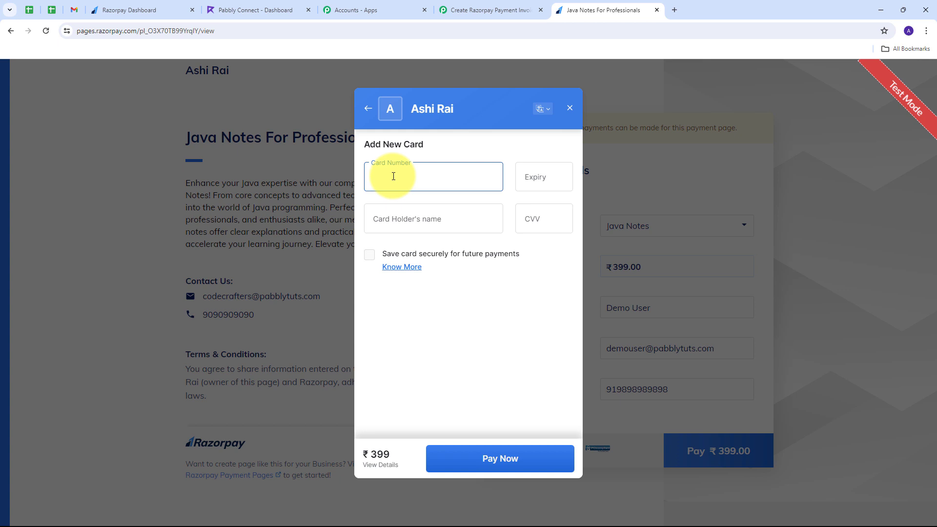
type("4111111111111111")
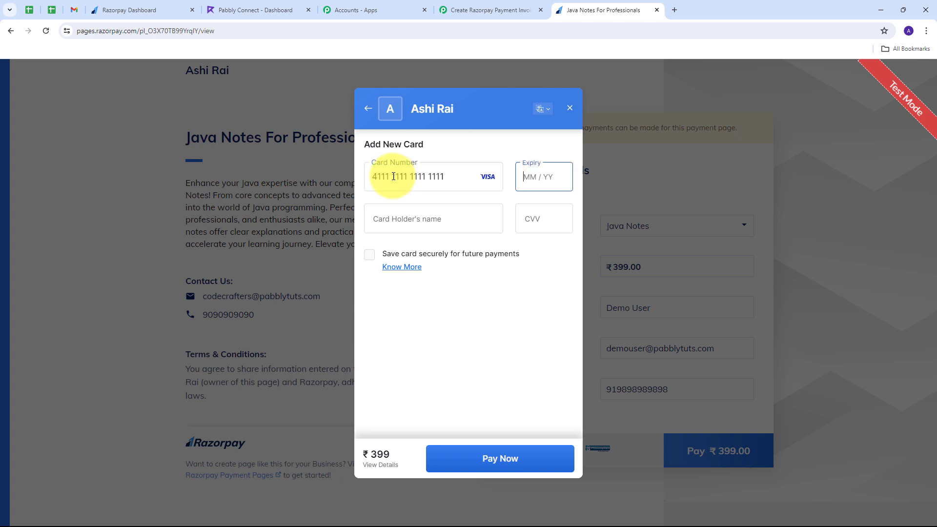
type("0226")
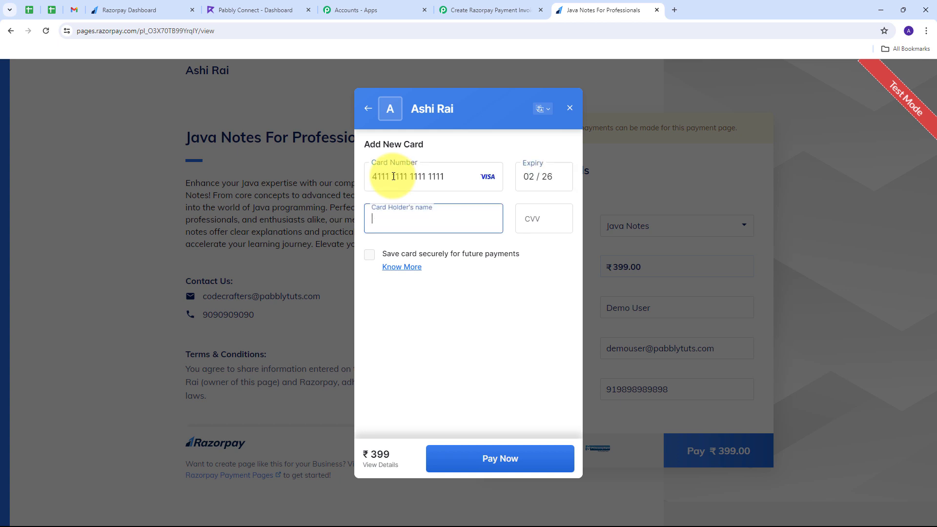
type("Demo User")
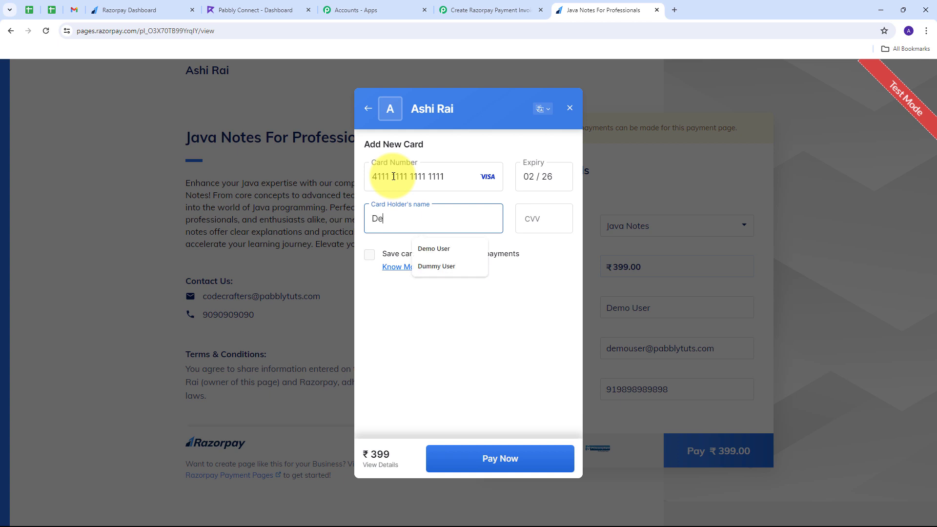
key("Tab")
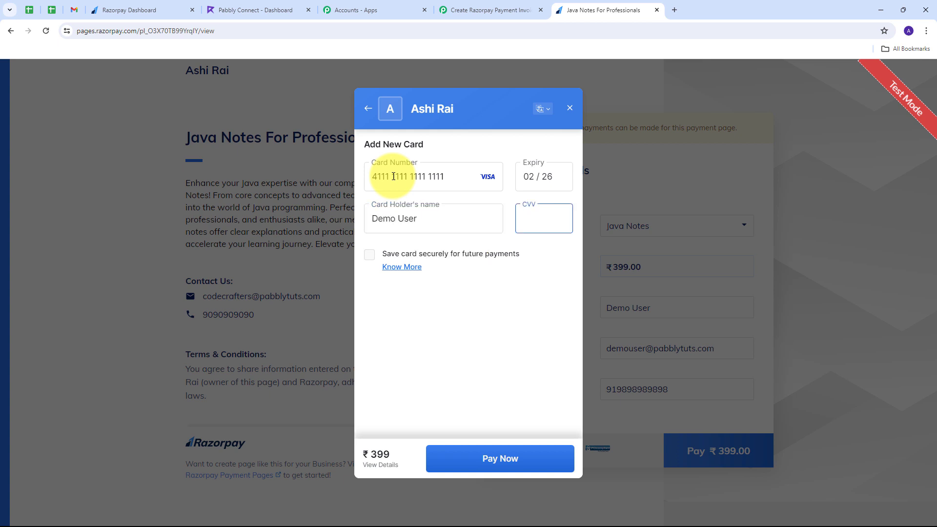
type("123")
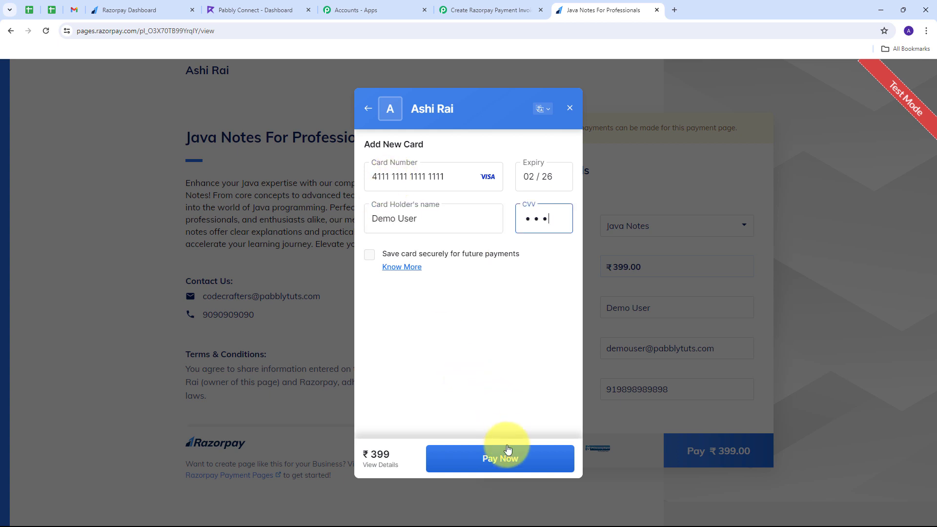
left_click(498, 465)
Pay without saving the card and submit the verification code to complete payment
left_click(485, 454)
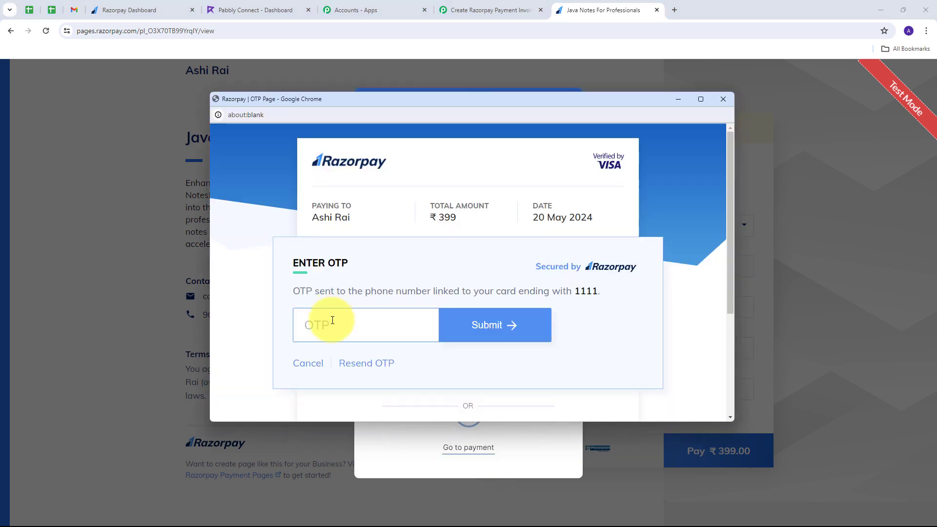
type("1111")
left_click(512, 326)
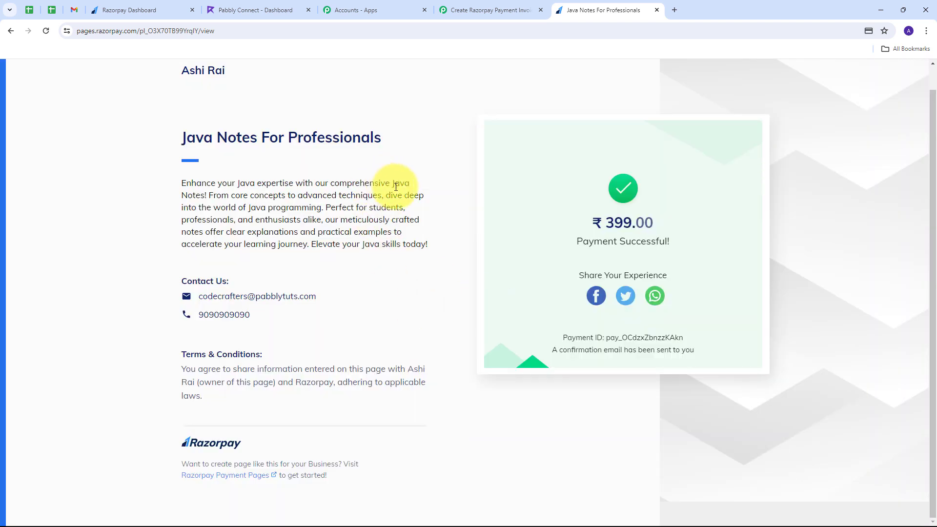
left_click(472, 10)
Review captured fields: paid status, customer contact, Java Notes product, card method, INR currency
scroll(566, 163, "down", 5)
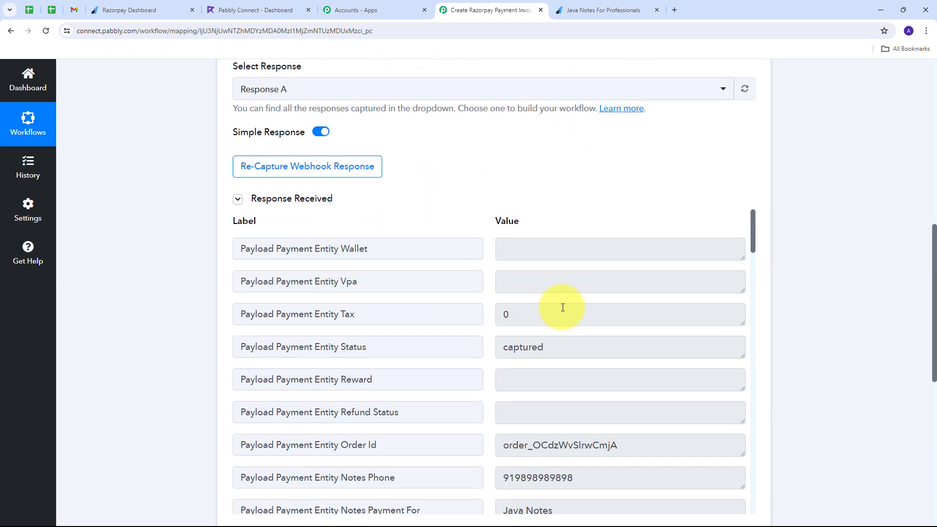
scroll(820, 241, "down", 2)
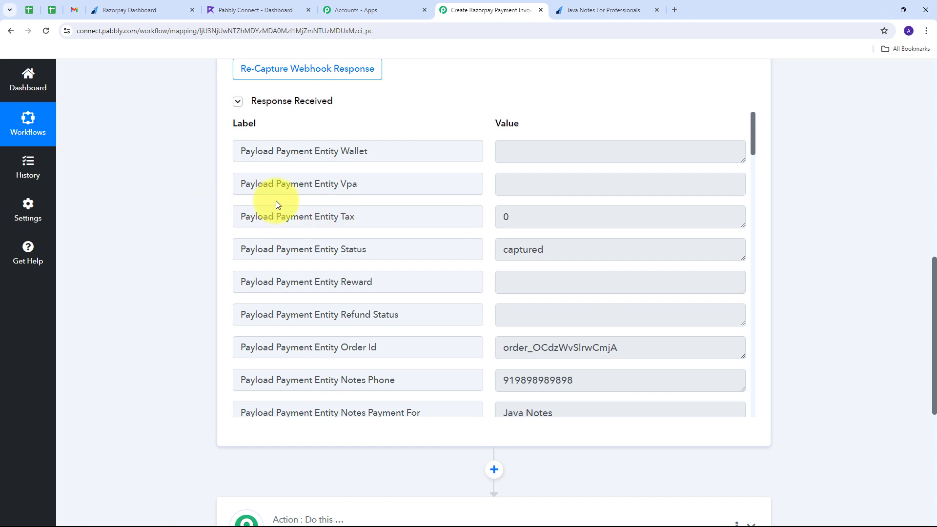
scroll(566, 201, "down", 2)
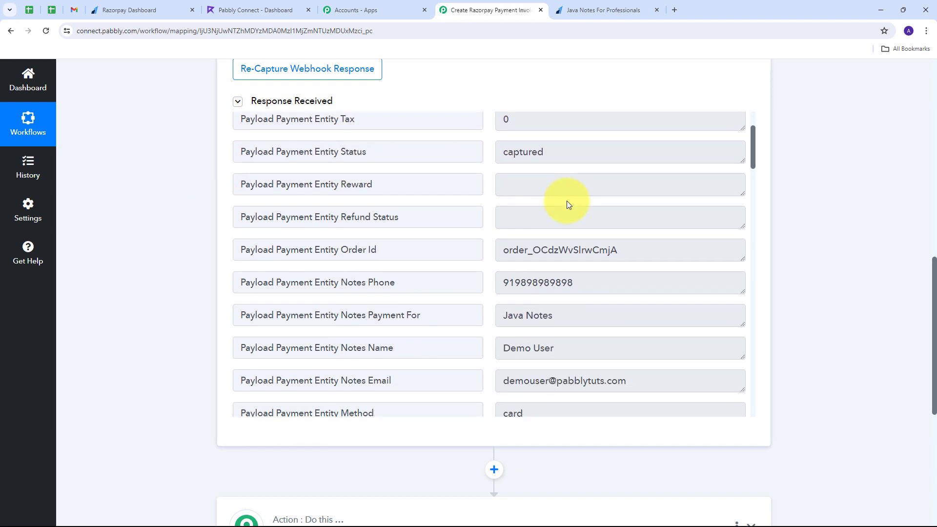
scroll(566, 200, "up", 2)
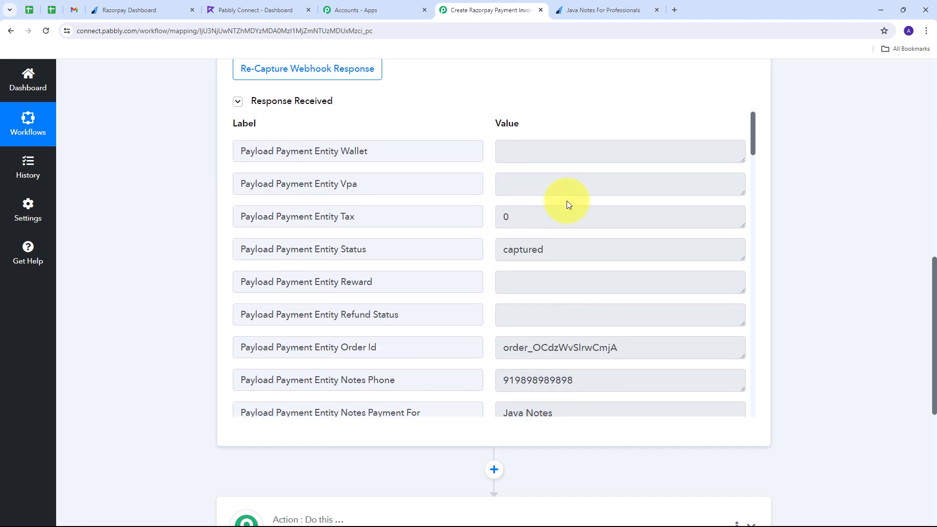
left_click(566, 249)
scroll(512, 247, "down", 3)
left_click(503, 240)
scroll(483, 247, "up", 3)
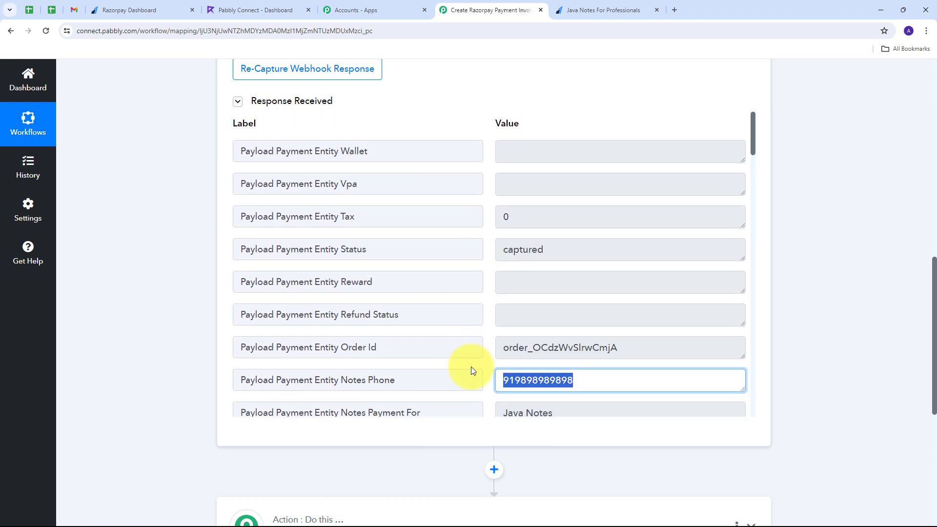
scroll(504, 320, "down", 2)
left_click(606, 318)
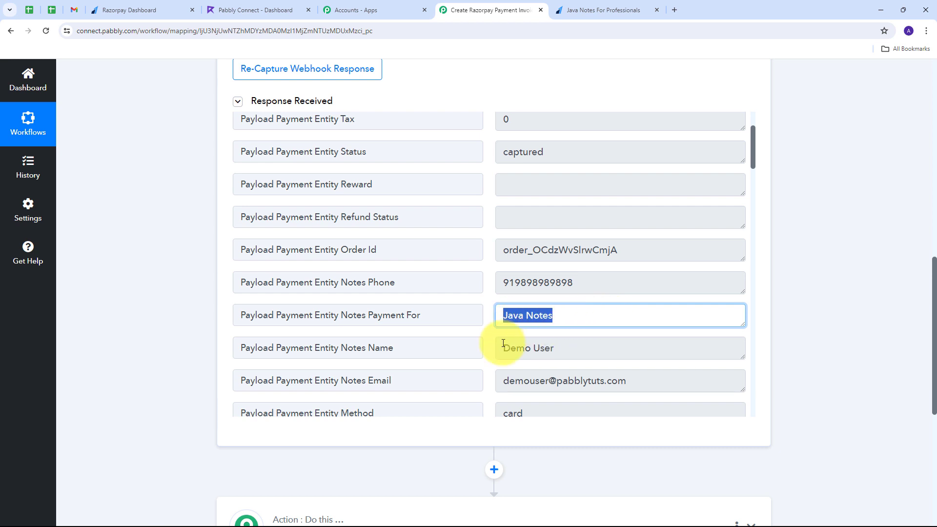
scroll(496, 345, "down", 3)
left_click(579, 251)
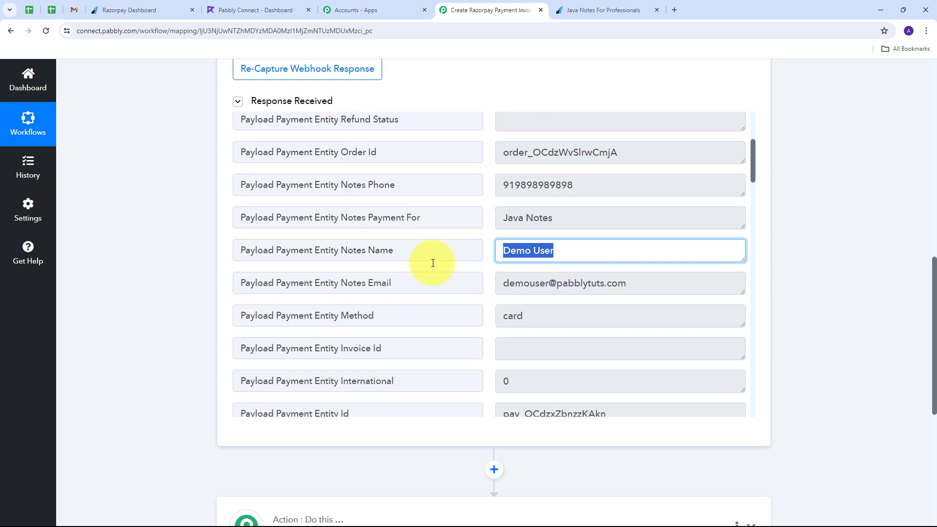
left_click(654, 291)
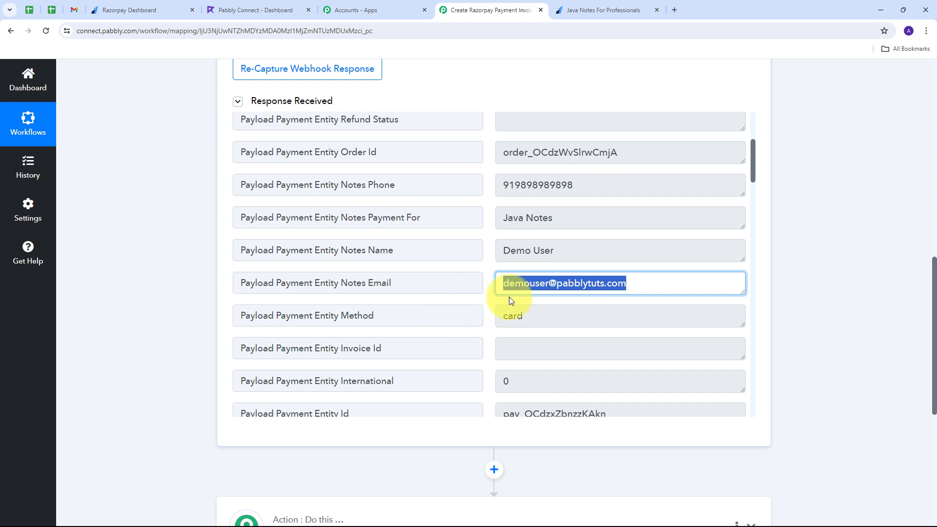
scroll(310, 297, "down", 1)
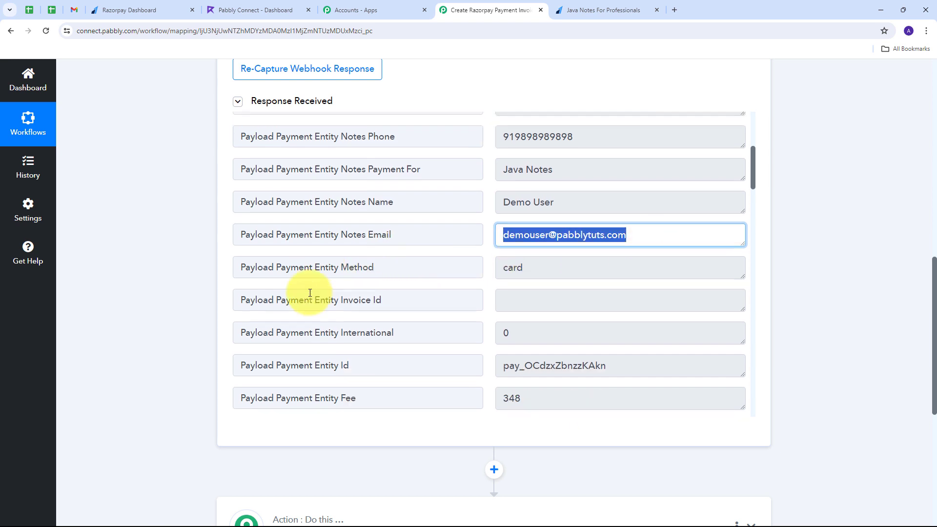
left_click(373, 265)
left_click(600, 266)
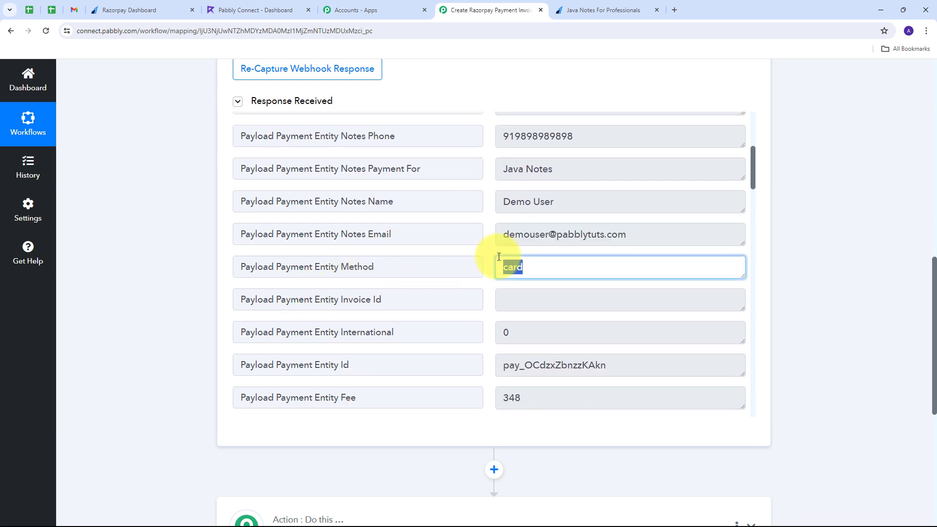
scroll(495, 254, "down", 9)
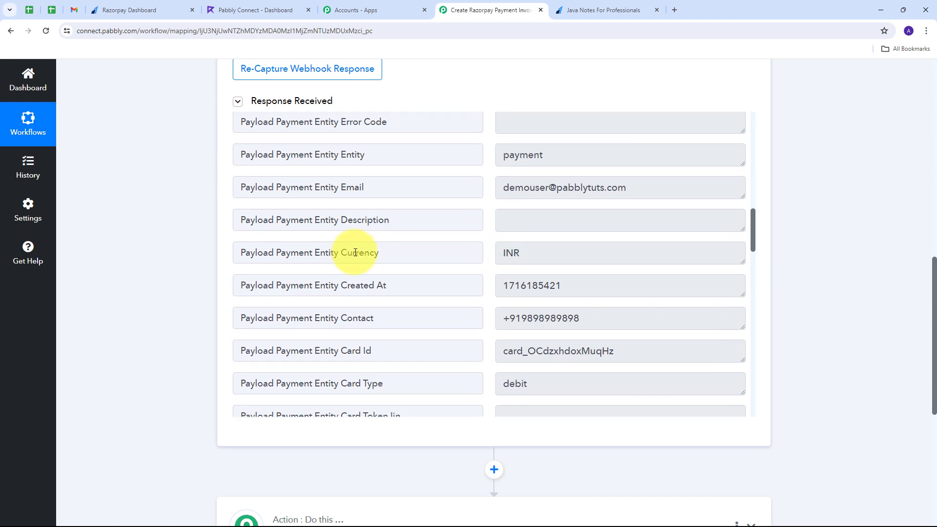
left_click_drag(560, 251, 475, 256)
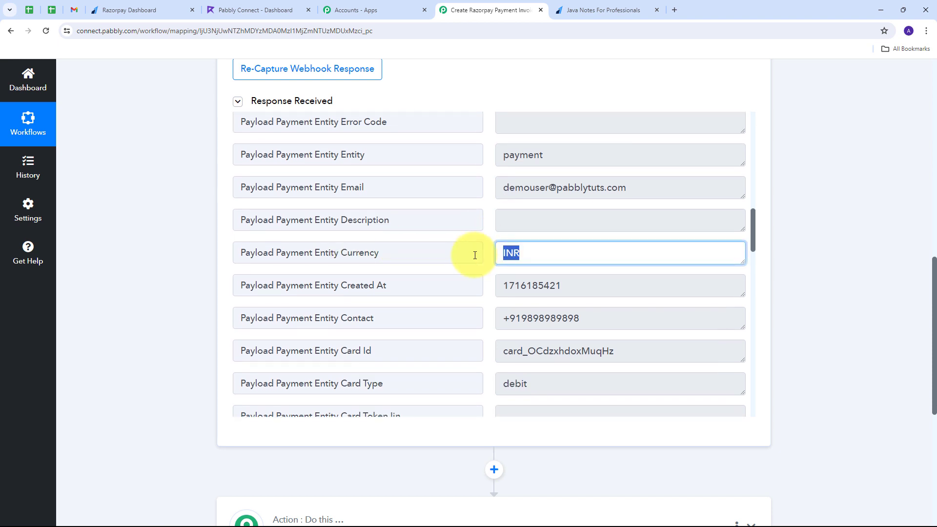
scroll(475, 255, "down", 10)
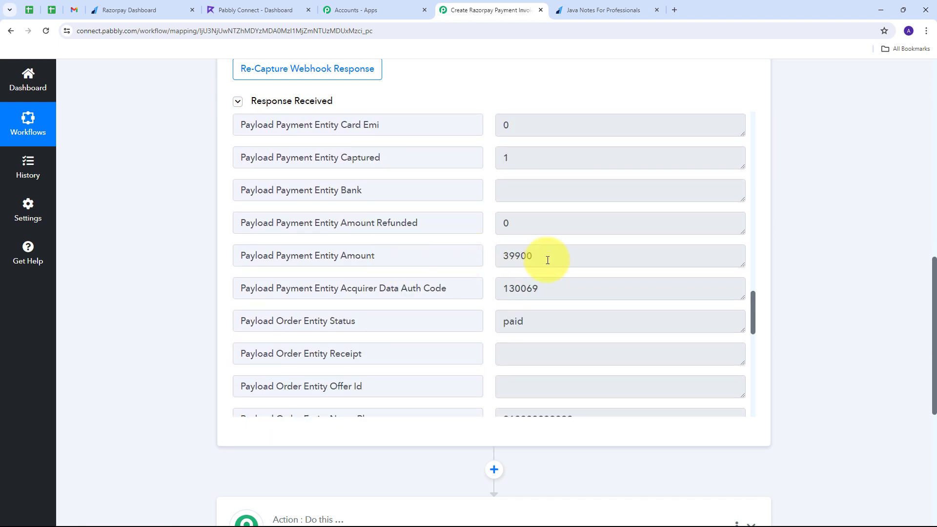
Highlight the 39900 payment amount and scroll down to the next action card
left_click(550, 256)
key("ctrl+a")
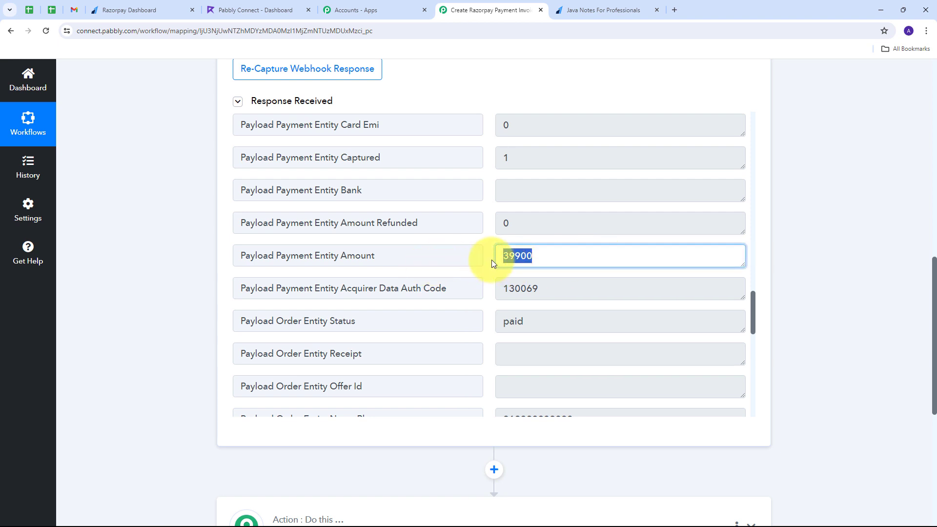
left_click(485, 253)
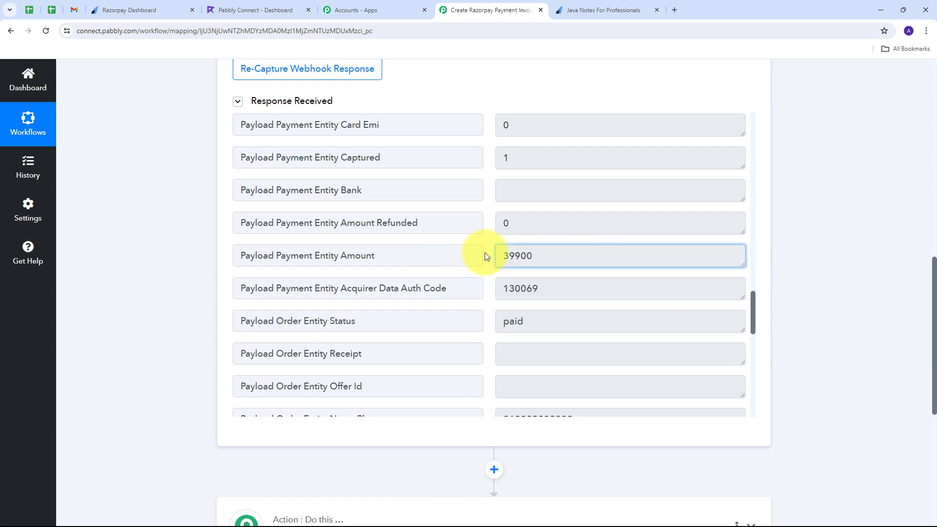
left_click_drag(544, 257, 458, 255)
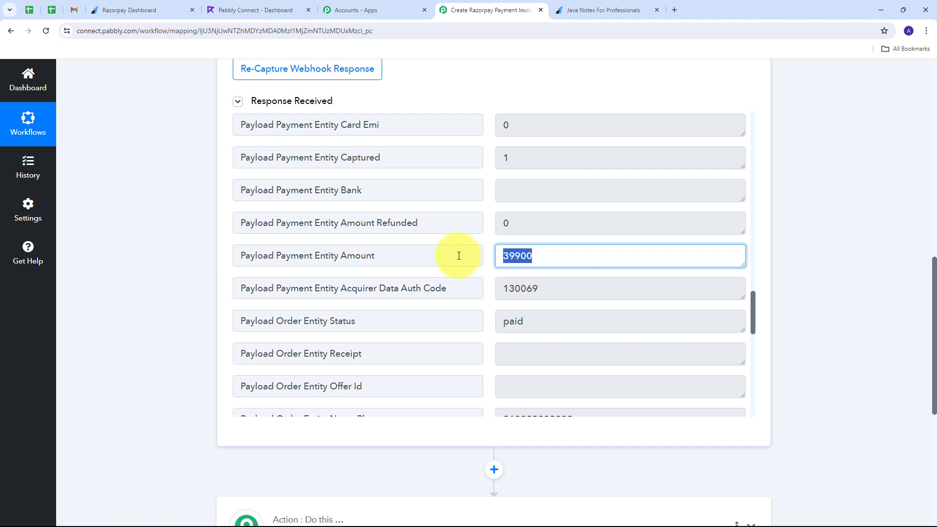
left_click(560, 257)
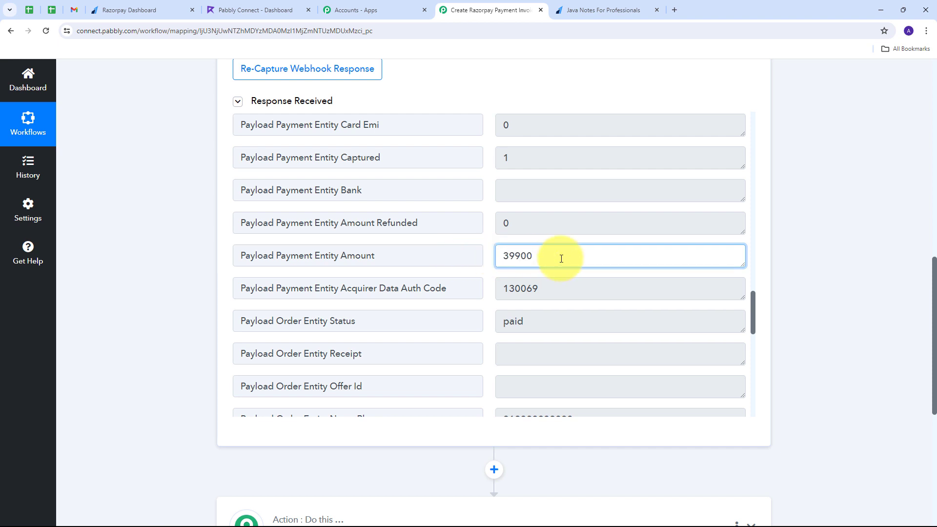
left_click_drag(561, 257, 473, 263)
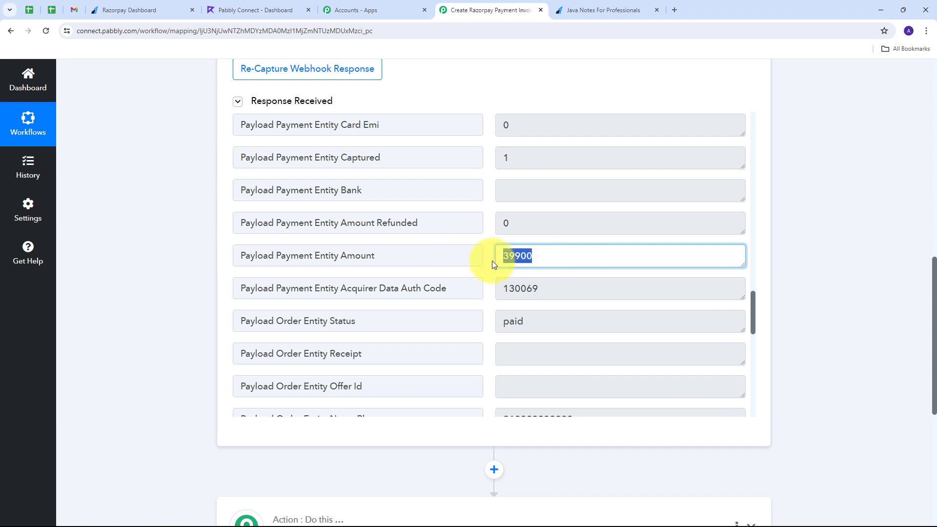
left_click(490, 263)
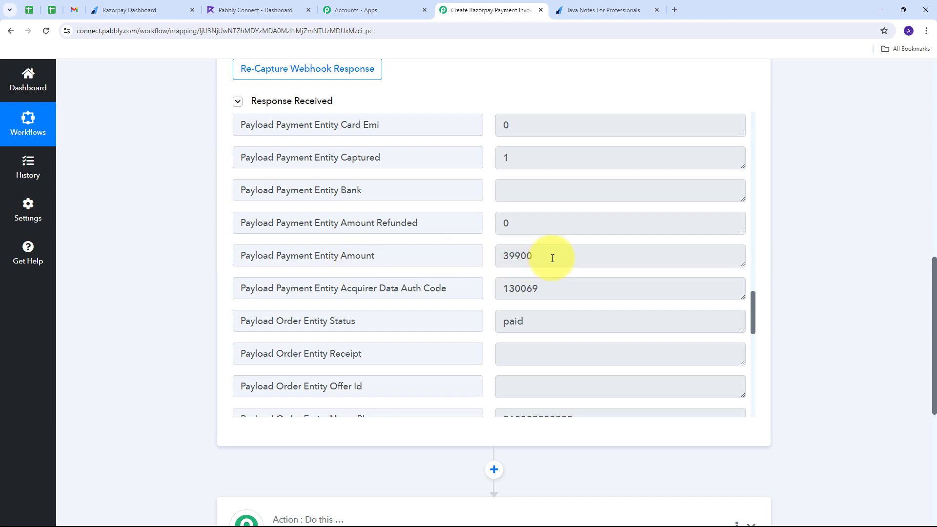
left_click_drag(547, 257, 476, 262)
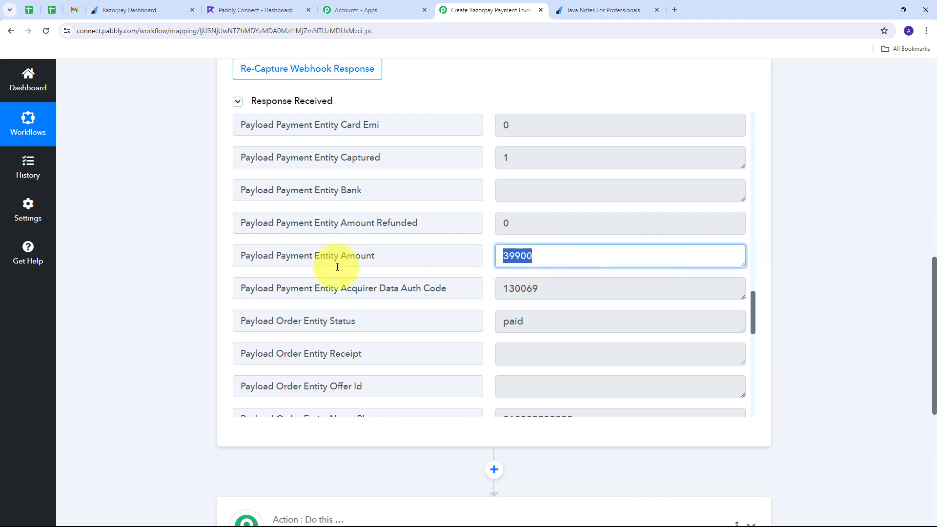
scroll(819, 243, "down", 1)
scroll(819, 243, "down", 5)
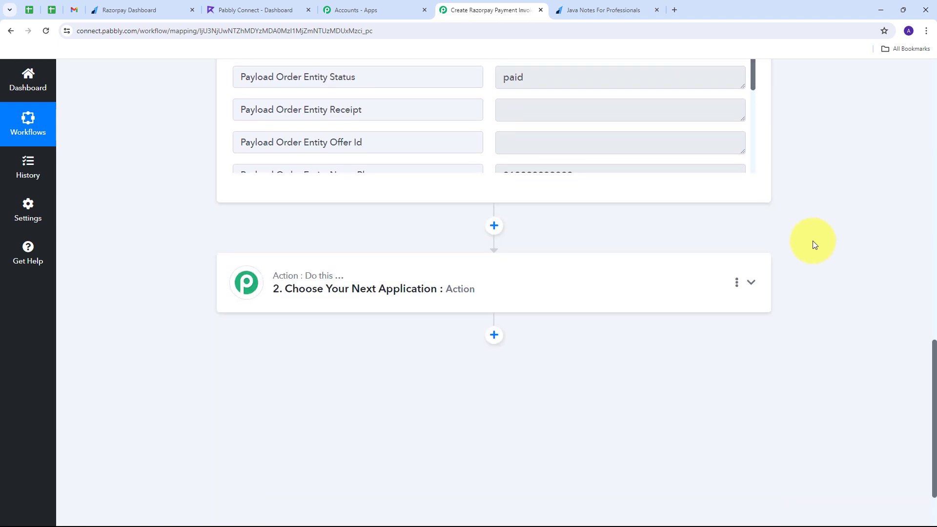
Set step 2 to Number Formatter (Pabbly) with Perform Math Operation and connect it
left_click(750, 283)
left_click(258, 269)
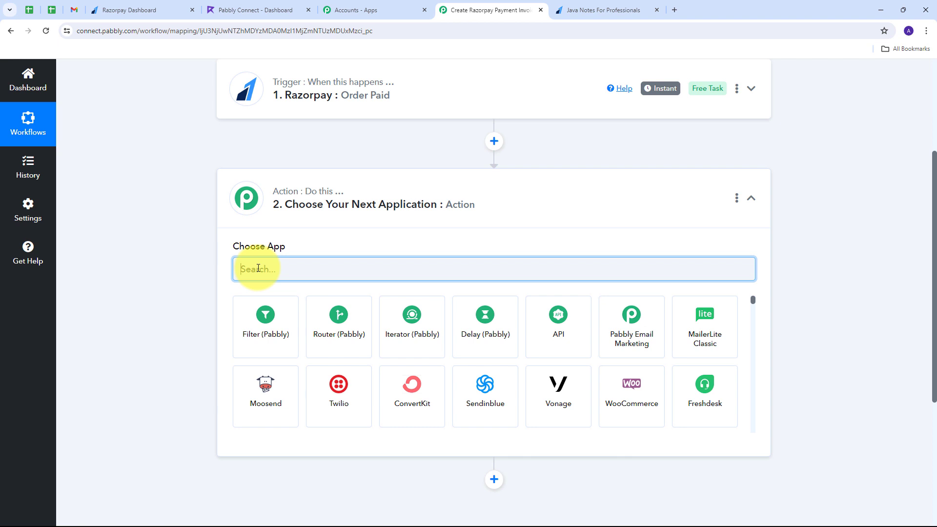
type("Number")
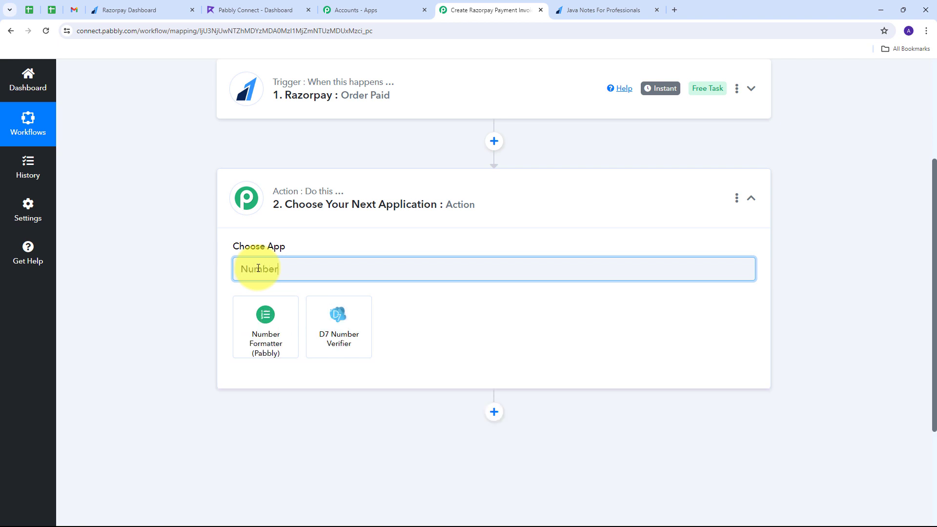
left_click(267, 319)
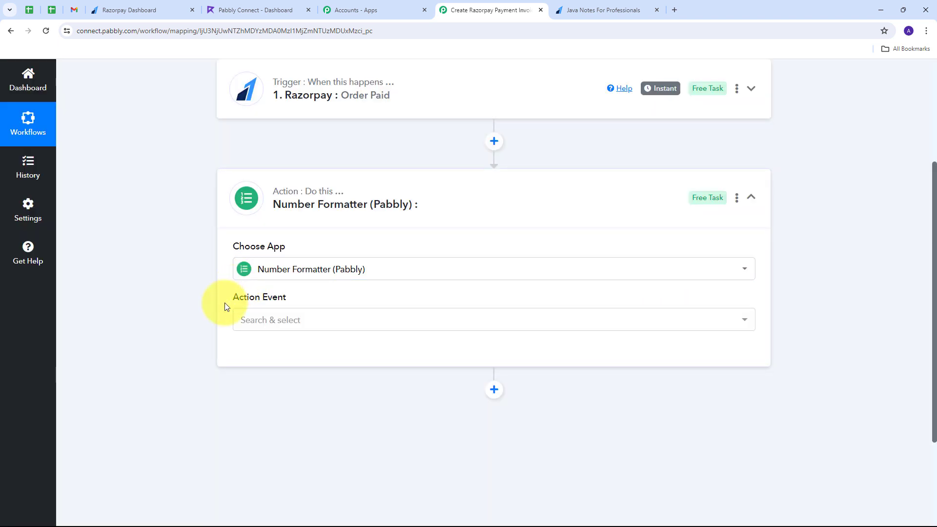
left_click(508, 326)
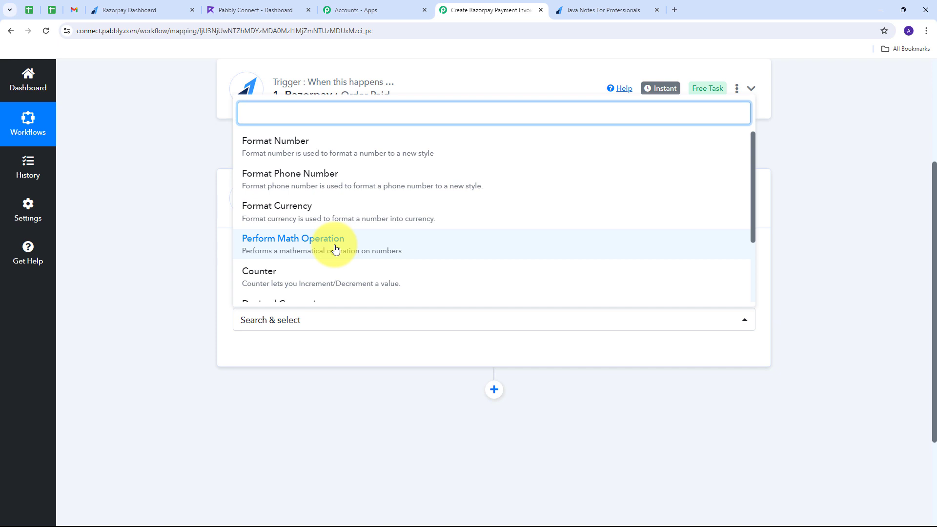
left_click(335, 249)
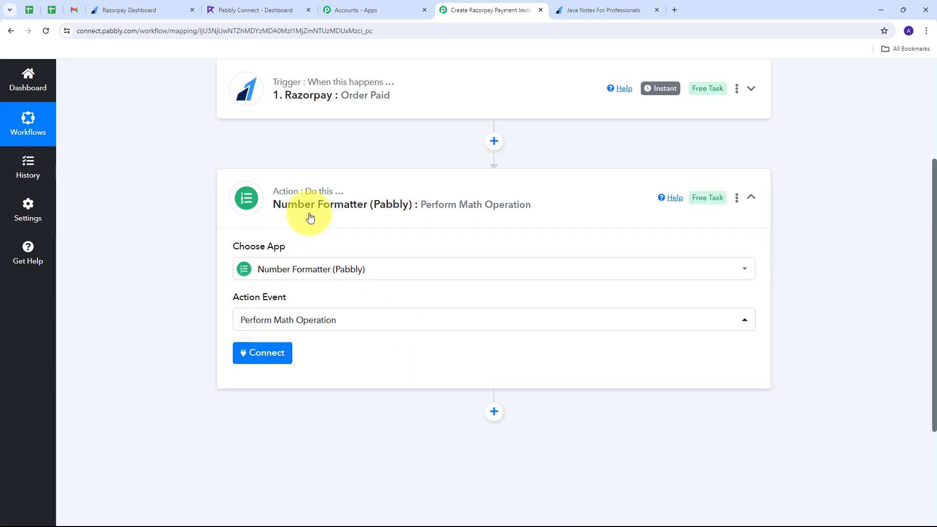
left_click(264, 359)
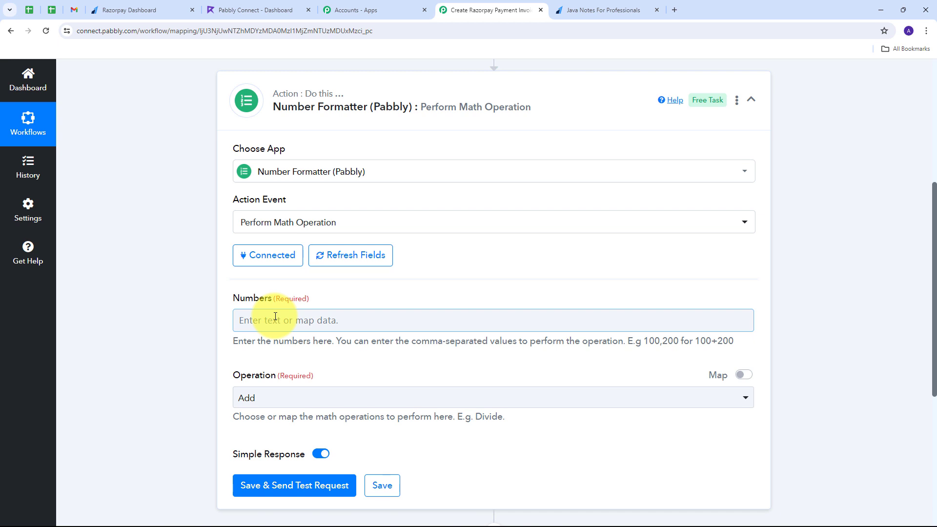
Fill Numbers with Razorpay's Payment Entity Amount (39900) followed by ',100'
left_click(271, 318)
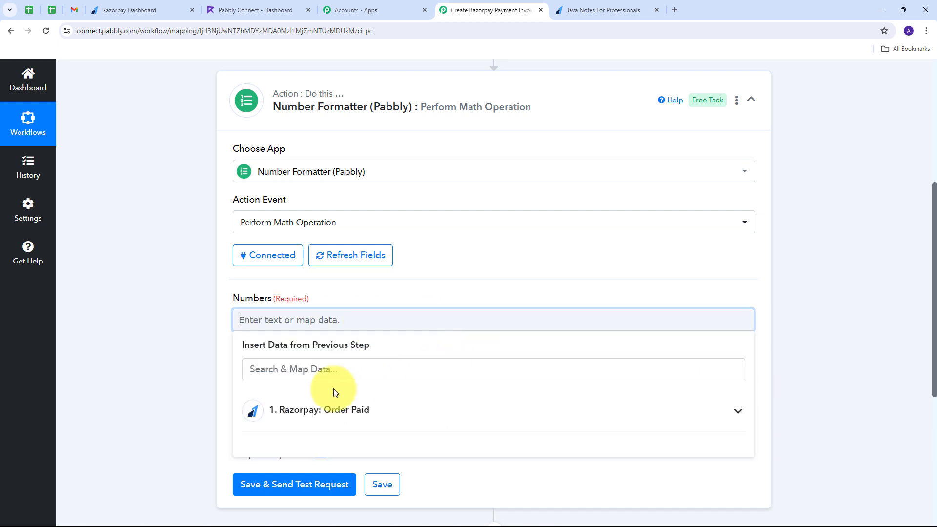
left_click(397, 411)
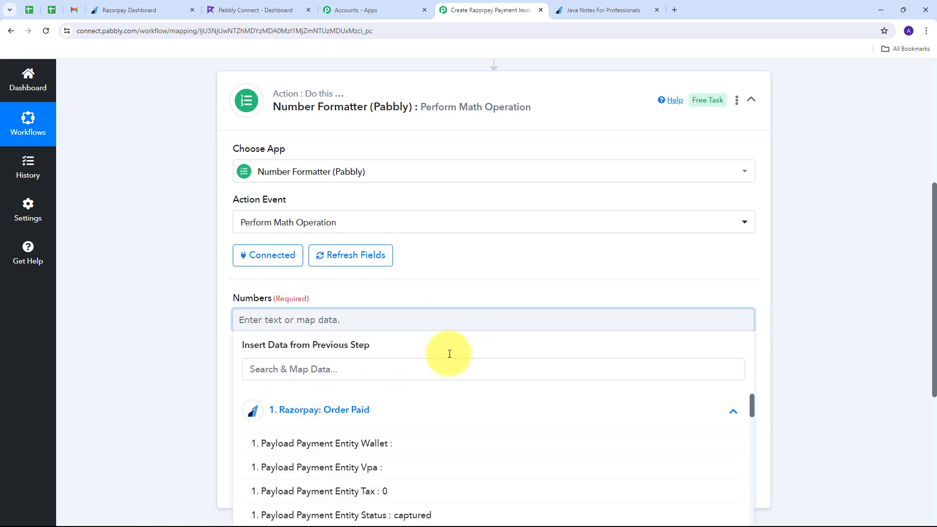
scroll(450, 354, "down", 5)
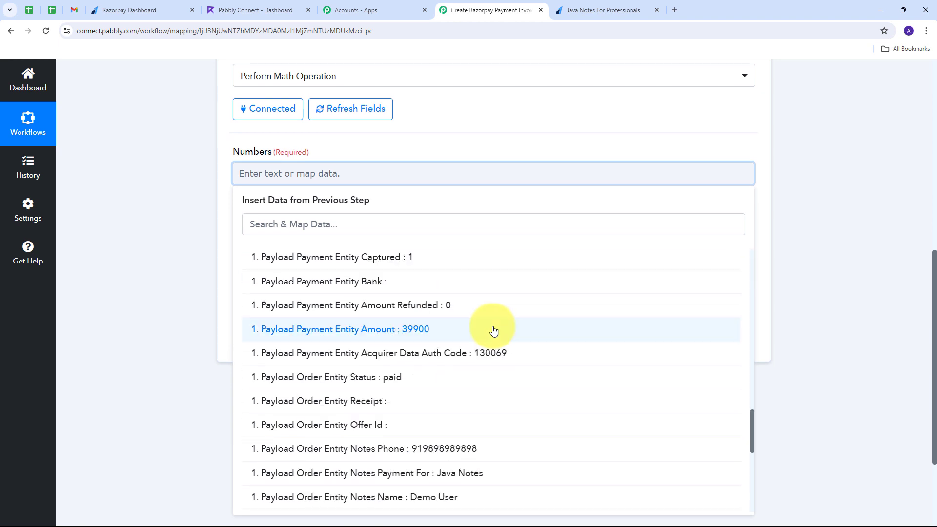
left_click(403, 335)
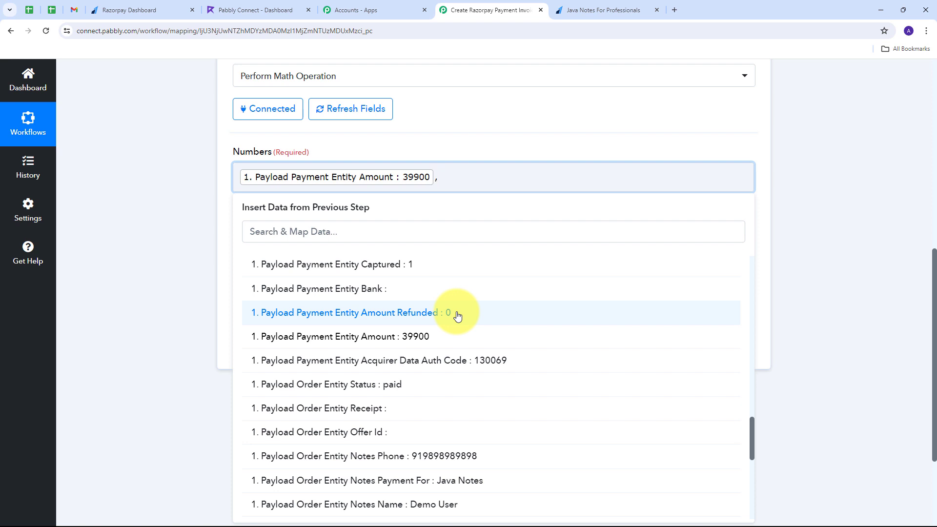
type(",100")
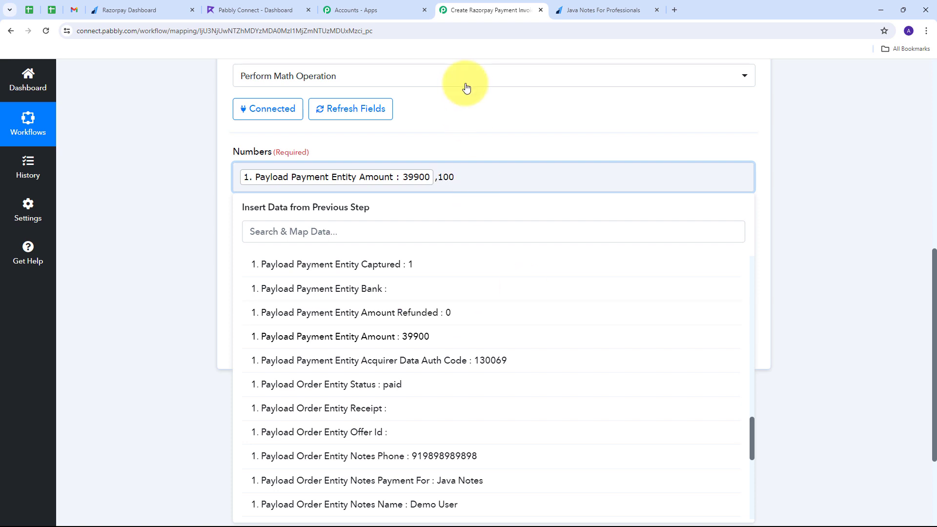
left_click(438, 159)
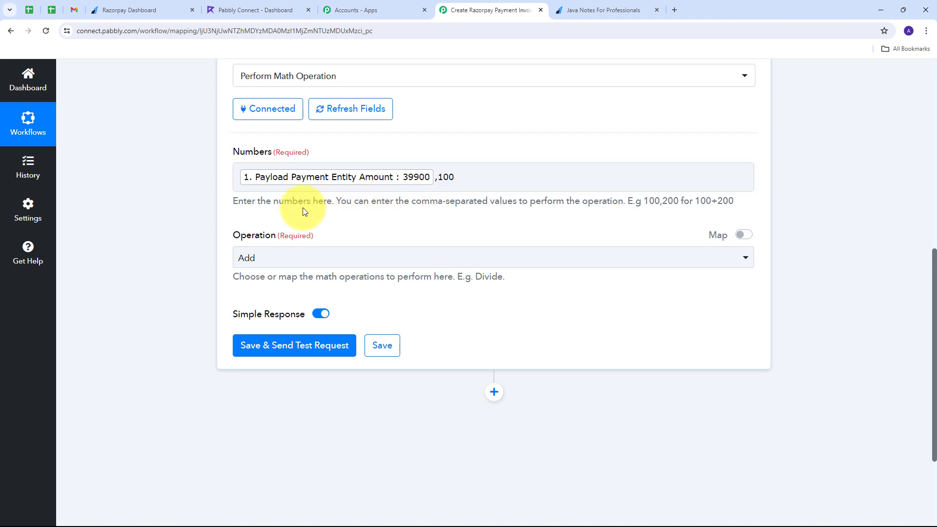
Set the math Operation to Divide, then save the step and send a test request
left_click(337, 187)
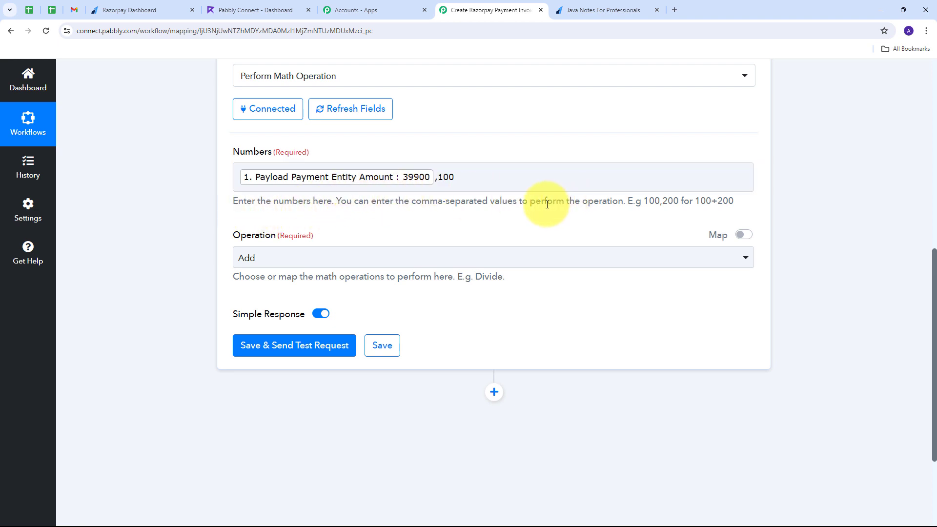
scroll(430, 190, "down", 1)
scroll(435, 189, "up", 1)
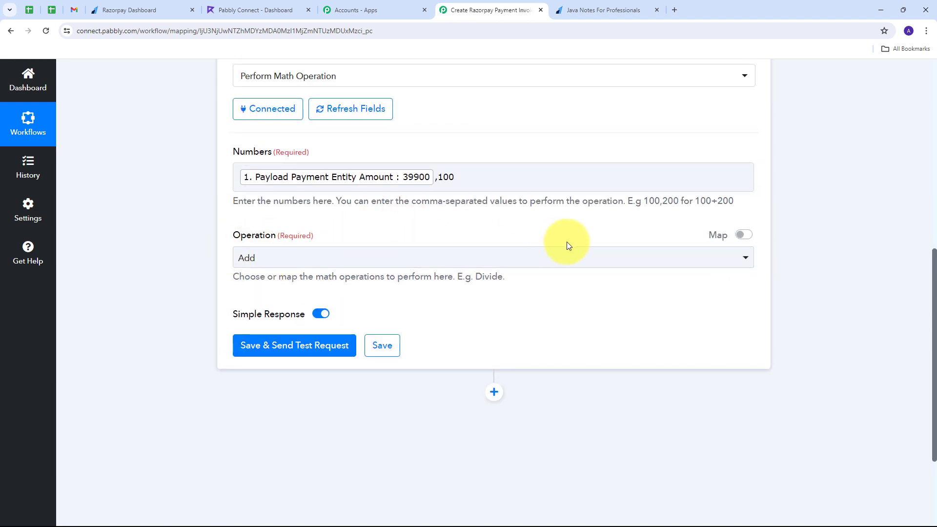
left_click(456, 260)
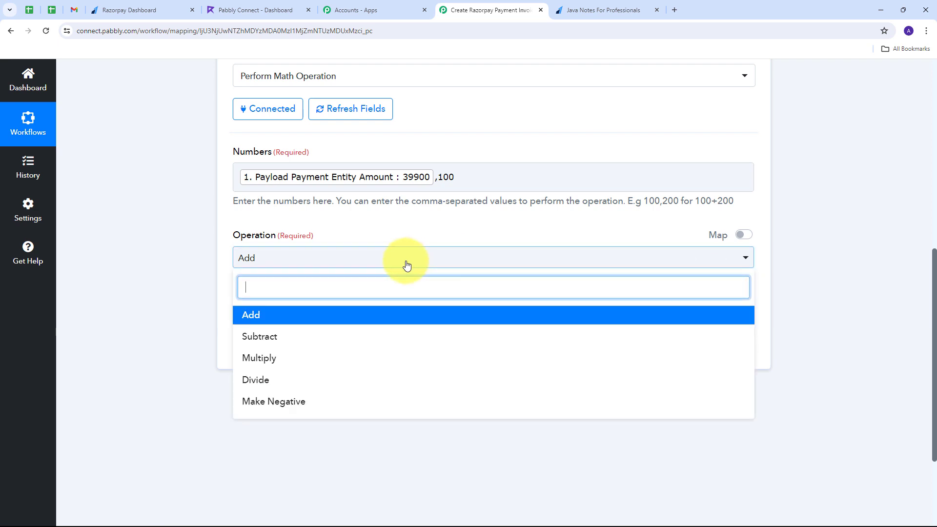
left_click(271, 382)
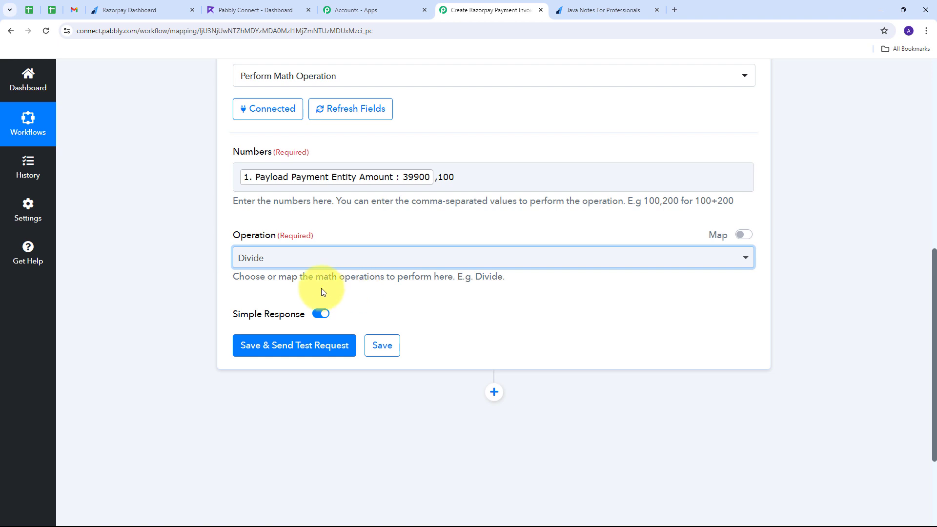
left_click(296, 348)
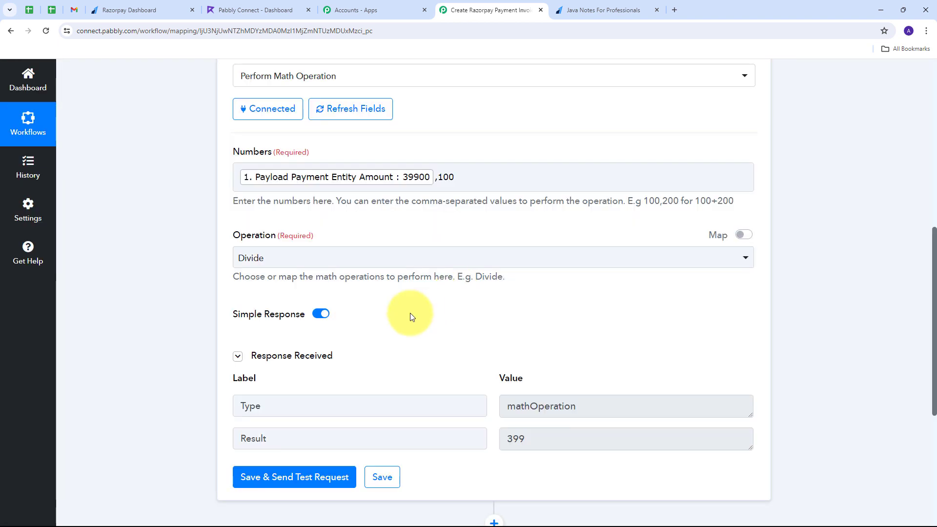
Review the Result value the divide operation returned in the test response
scroll(274, 375, "down", 1)
left_click_drag(288, 387, 200, 393)
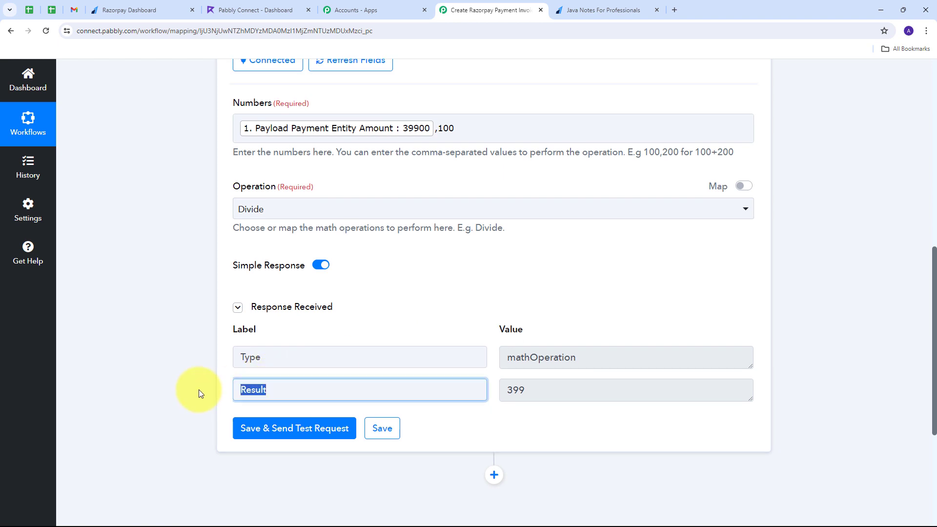
left_click_drag(610, 378, 445, 381)
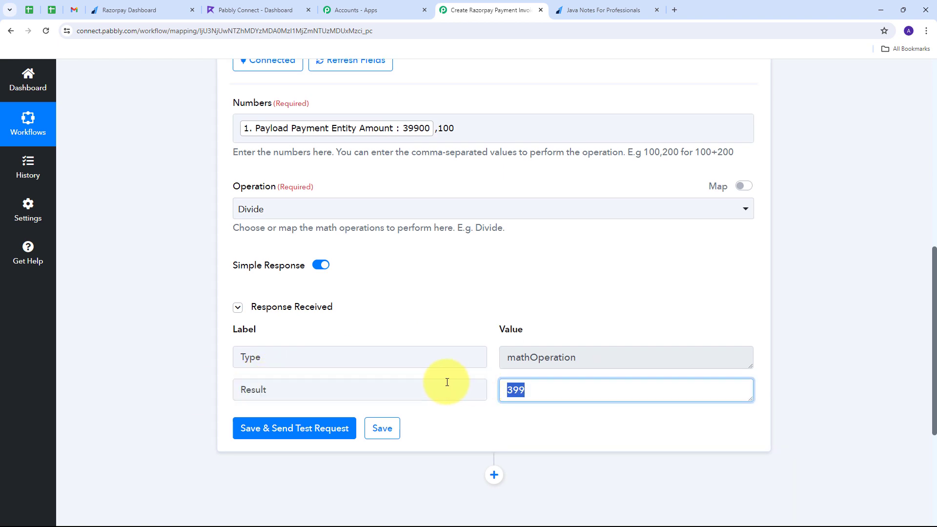
left_click(494, 393)
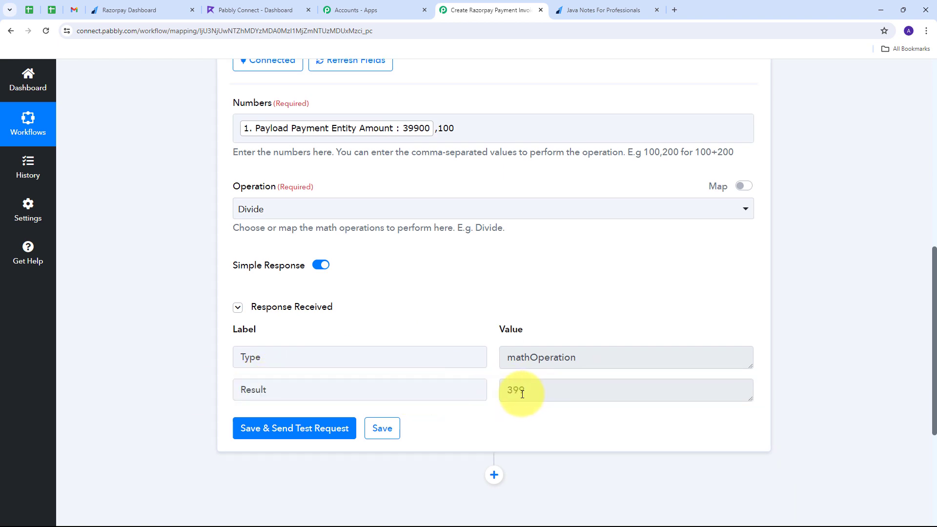
double_click(521, 390)
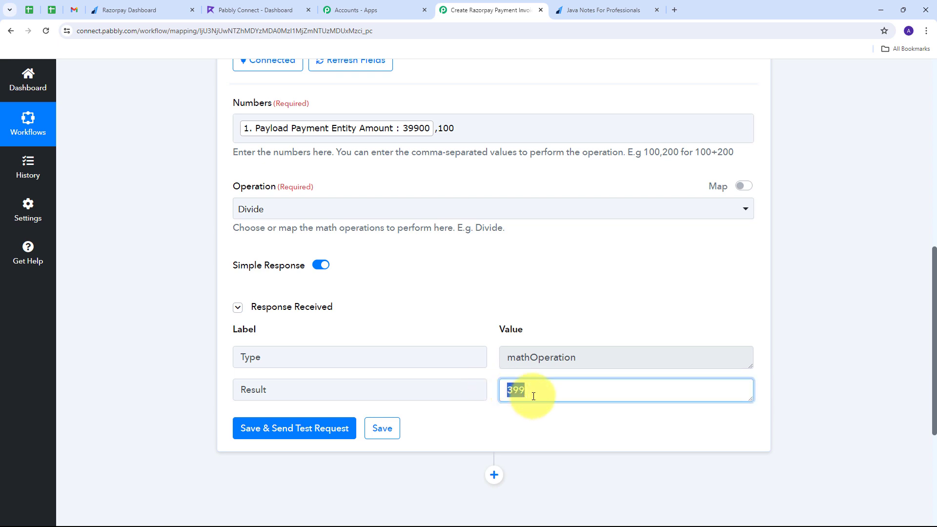
left_click(491, 382)
scroll(422, 286, "down", 1)
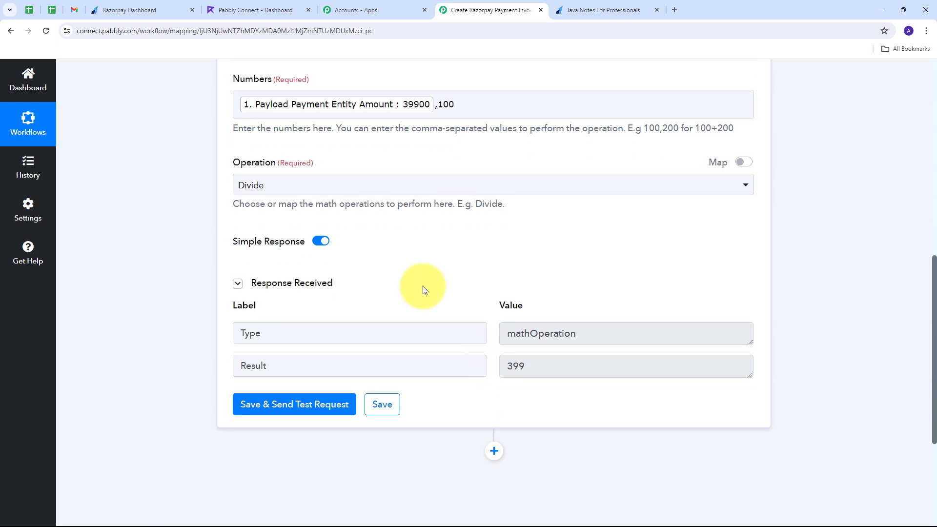
scroll(422, 286, "up", 3)
scroll(423, 286, "up", 7)
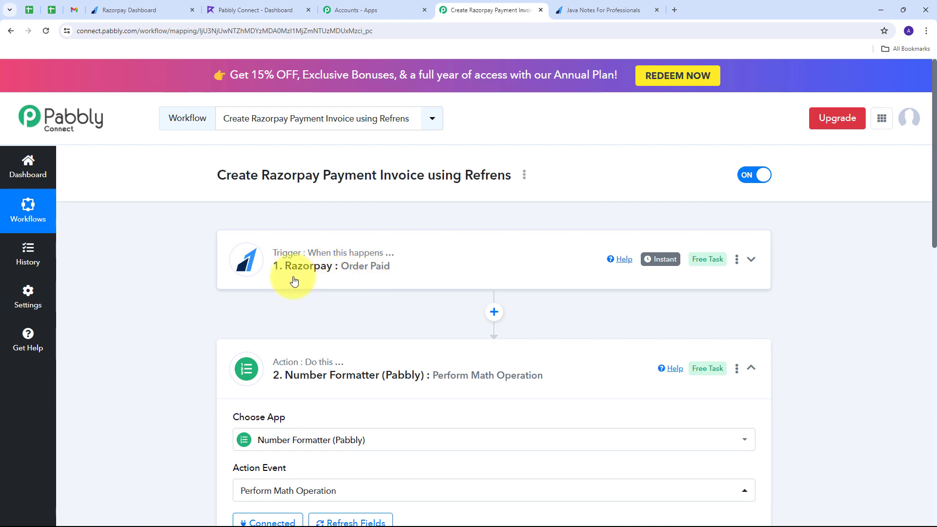
scroll(293, 281, "down", 10)
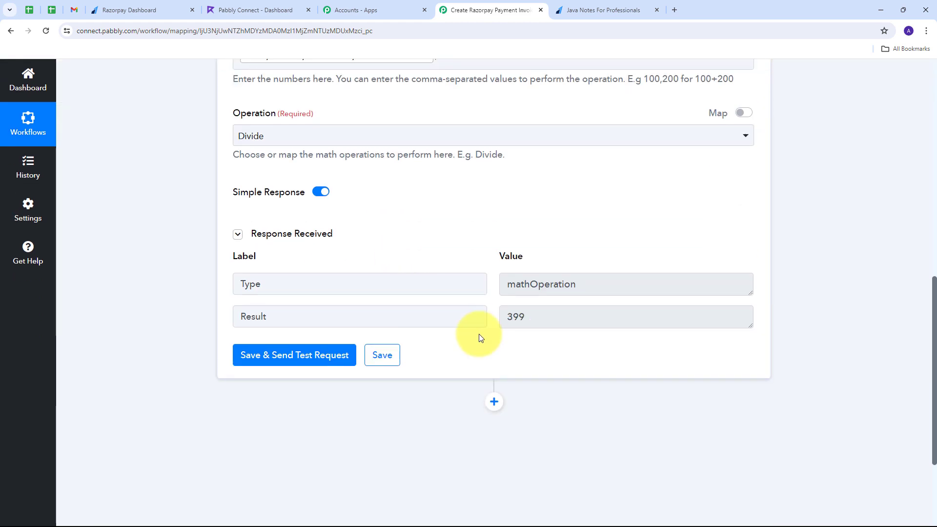
scroll(427, 277, "up", 7)
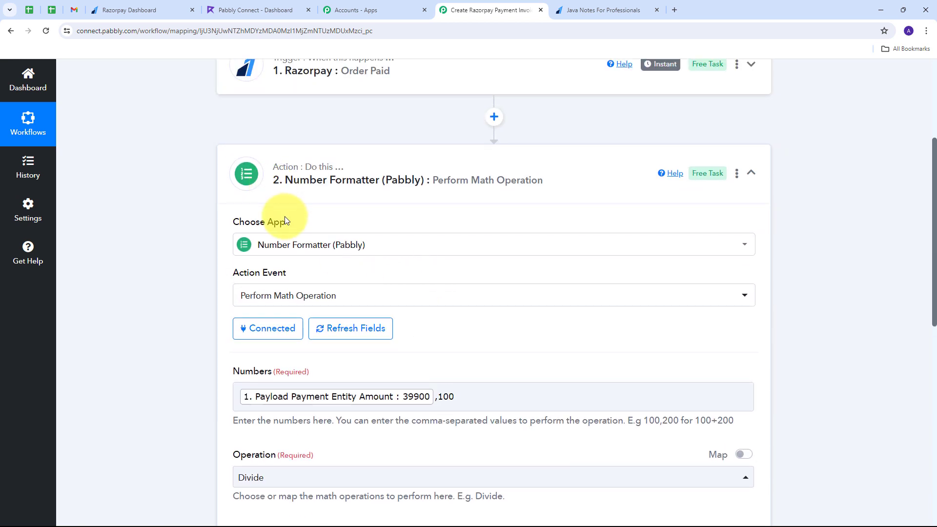
scroll(285, 218, "up", 2)
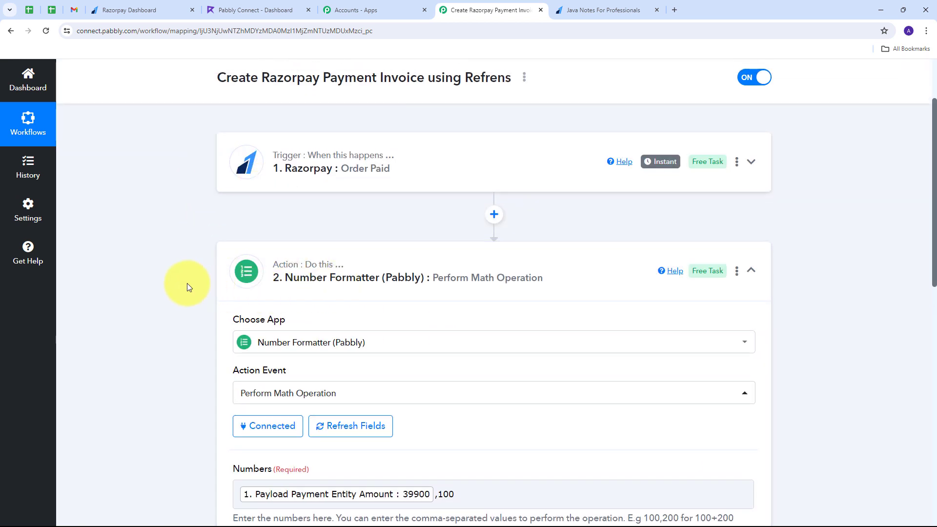
scroll(187, 283, "down", 6)
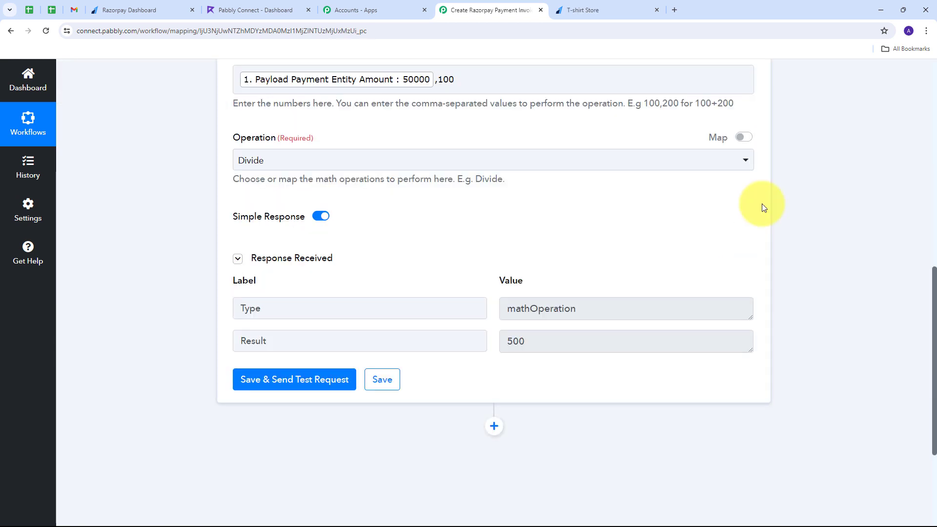
scroll(596, 219, "down", 4)
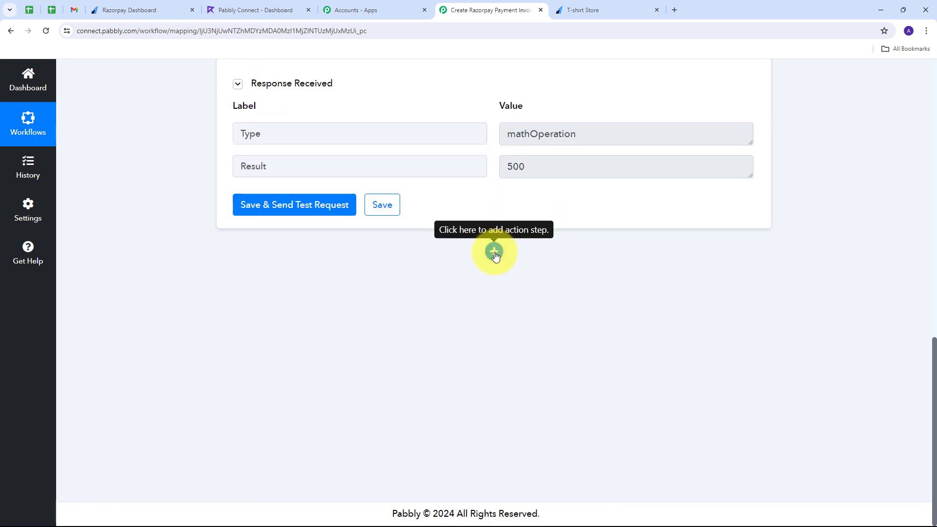
Add a Refrens step with the Create Invoice action event below the math step
left_click(495, 252)
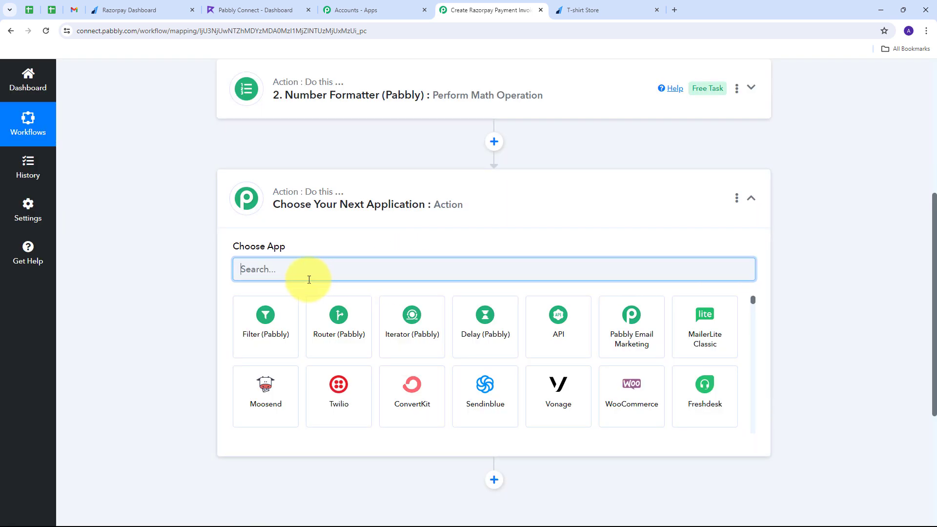
type("Refrens")
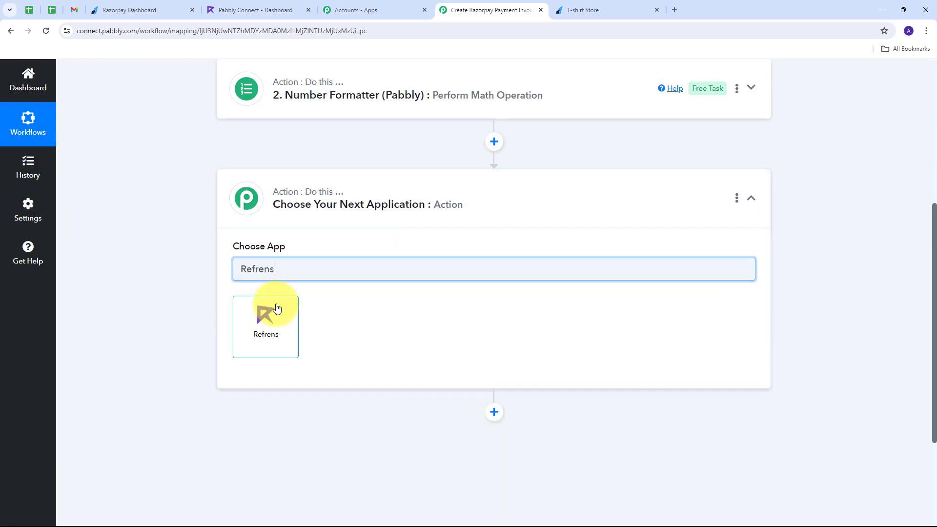
left_click(272, 326)
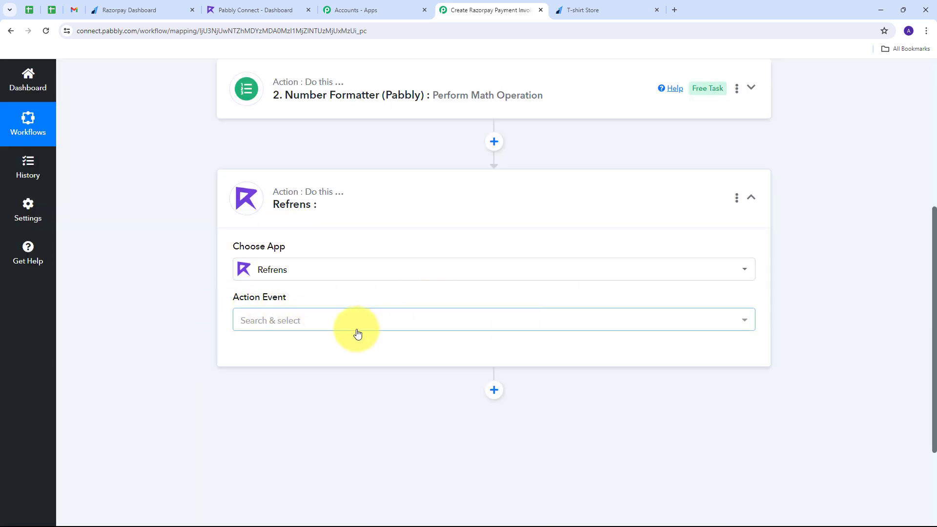
left_click(392, 324)
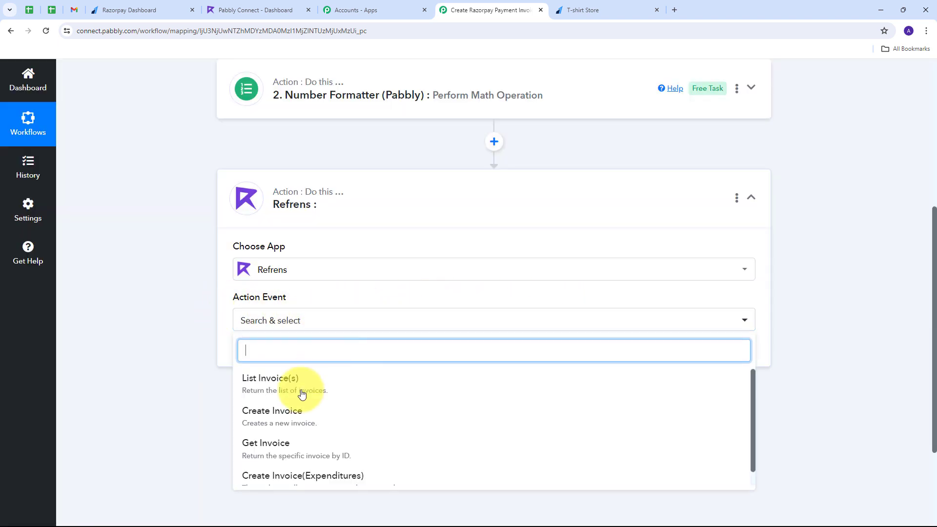
left_click(291, 419)
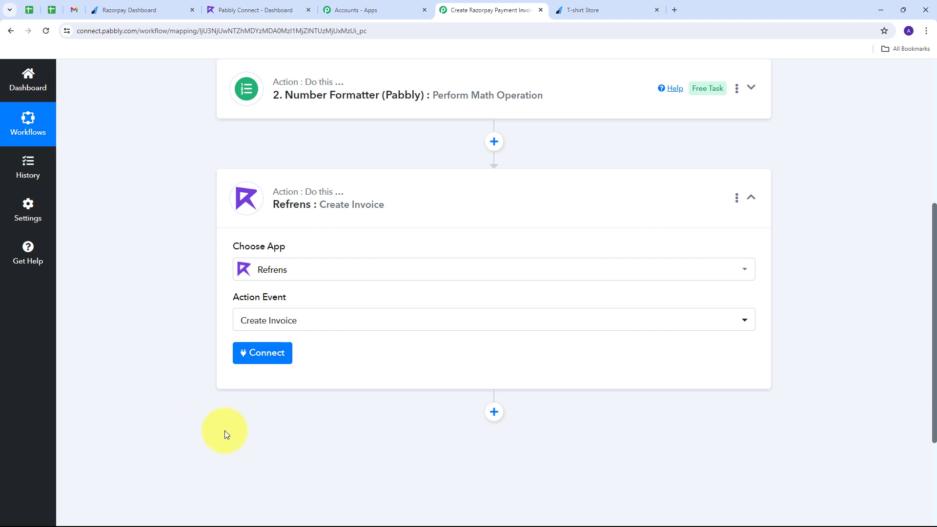
left_click(253, 351)
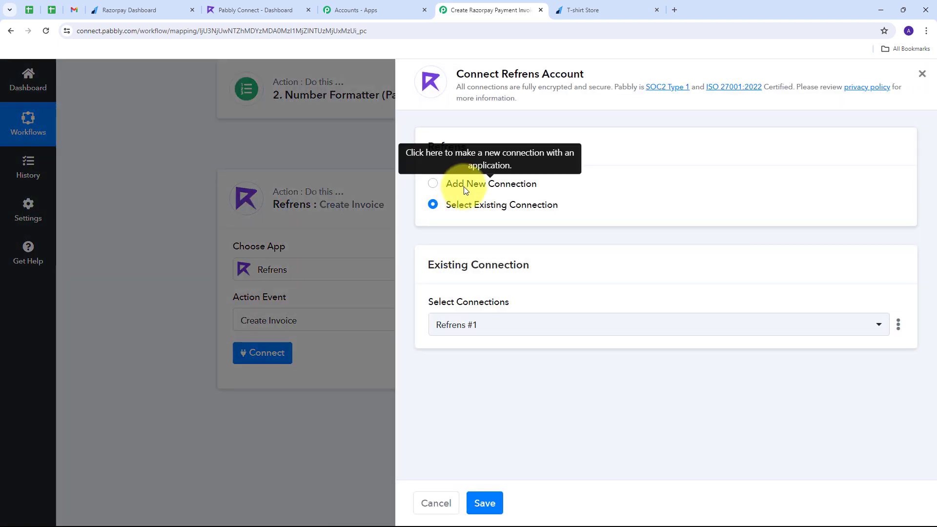
Review the new-connection form, which requires an App ID and App Secret from the Refrens Team
left_click(465, 190)
scroll(504, 245, "down", 1)
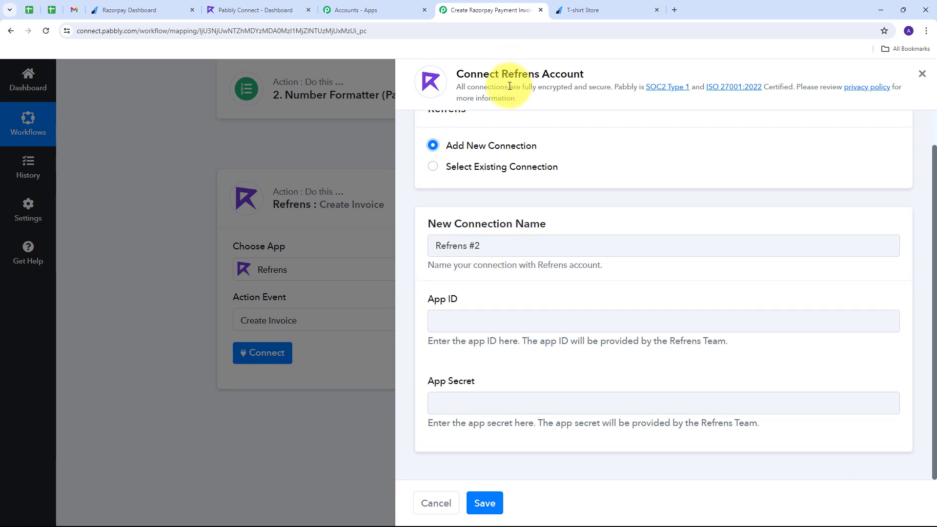
left_click_drag(410, 299, 499, 306)
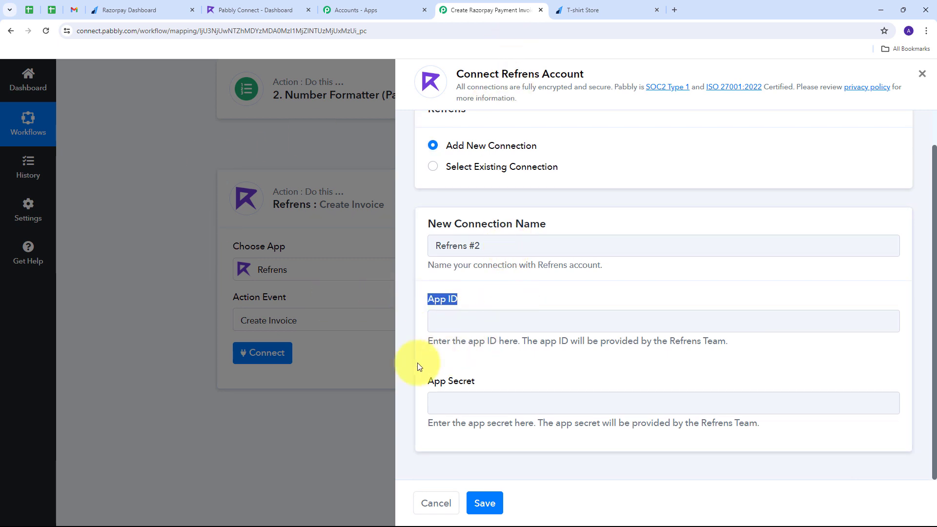
left_click_drag(422, 381, 487, 391)
left_click(480, 349)
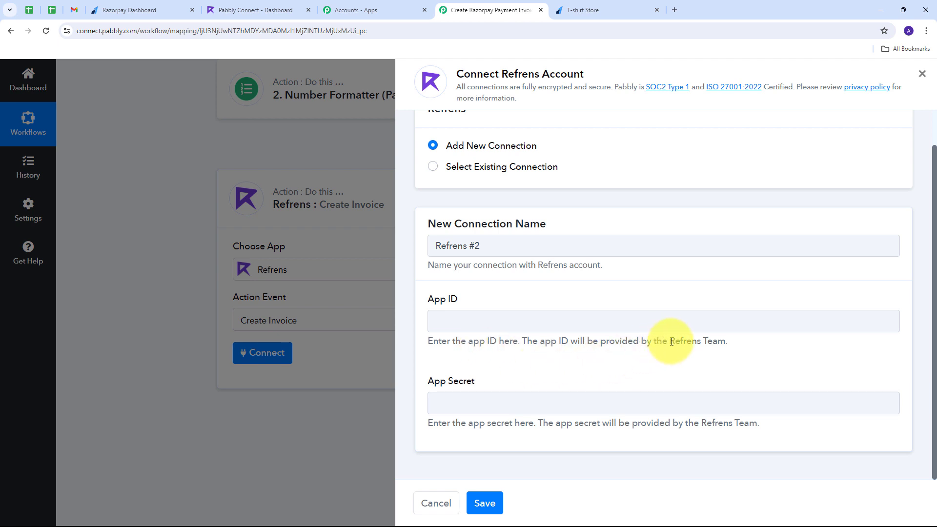
left_click_drag(668, 341, 738, 343)
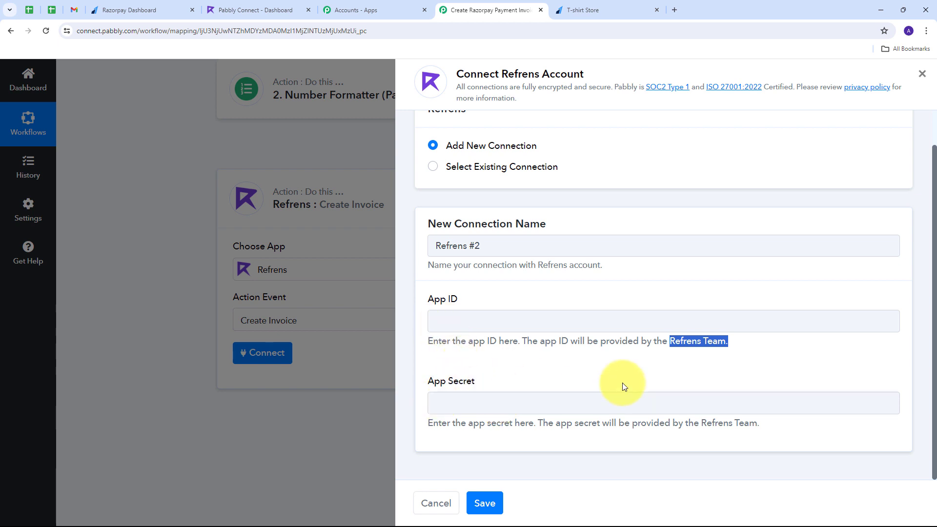
Use the existing Refrens #1 connection for this step and save it
left_click(501, 168)
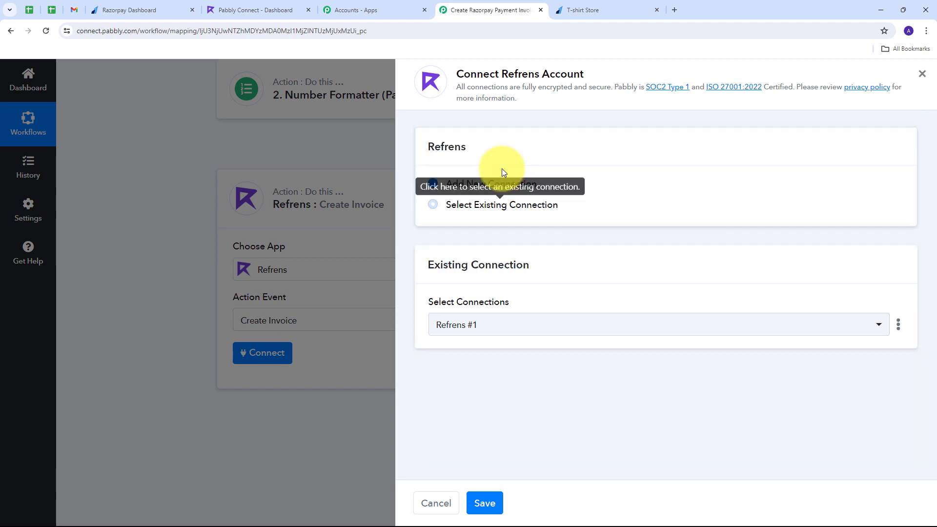
left_click(488, 505)
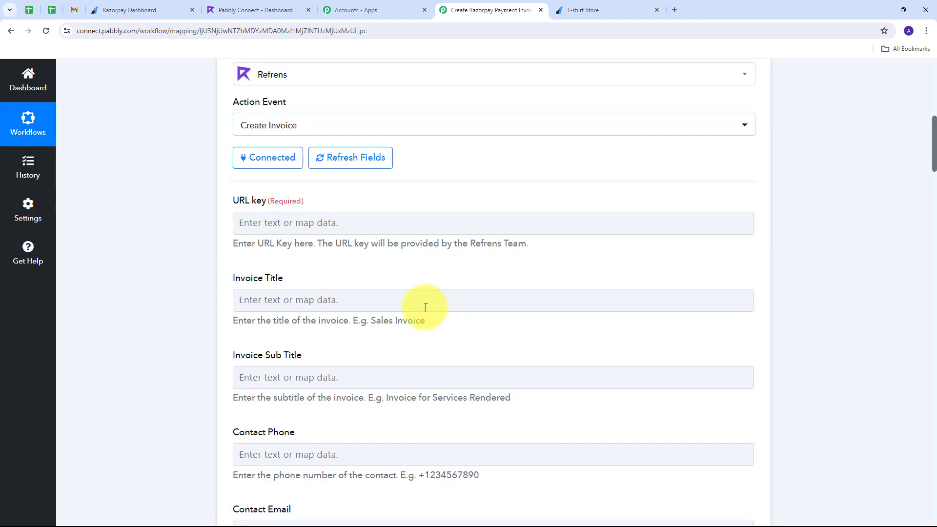
scroll(418, 303, "up", 1)
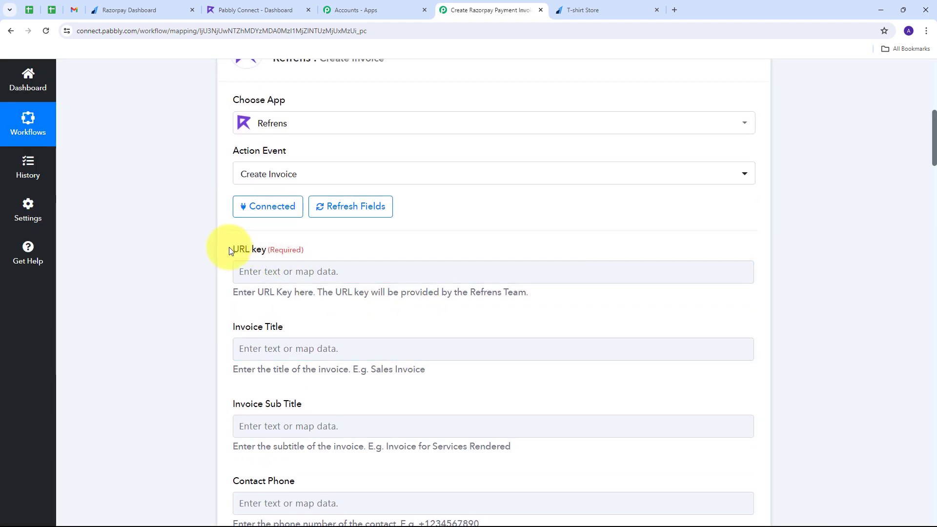
Paste the Refrens URL key and title the invoice 'New Sale'
scroll(273, 249, "down", 1)
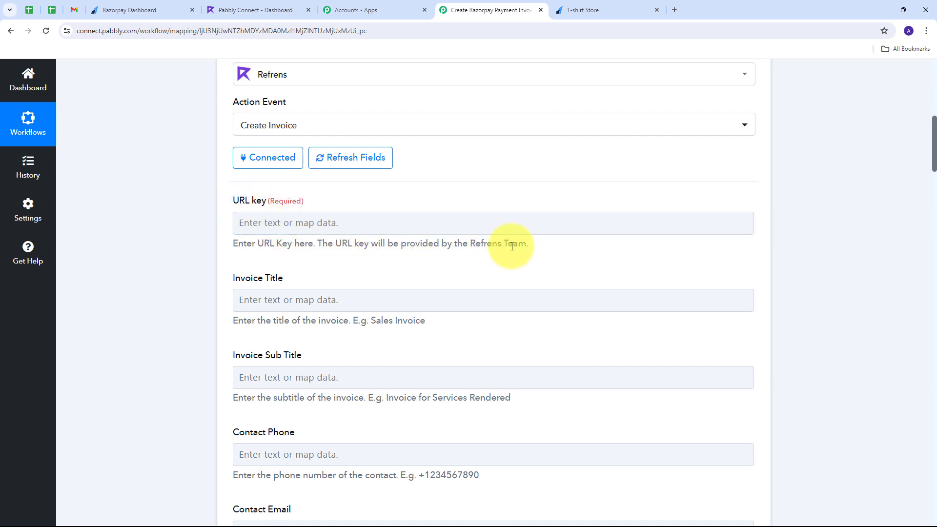
left_click(262, 224)
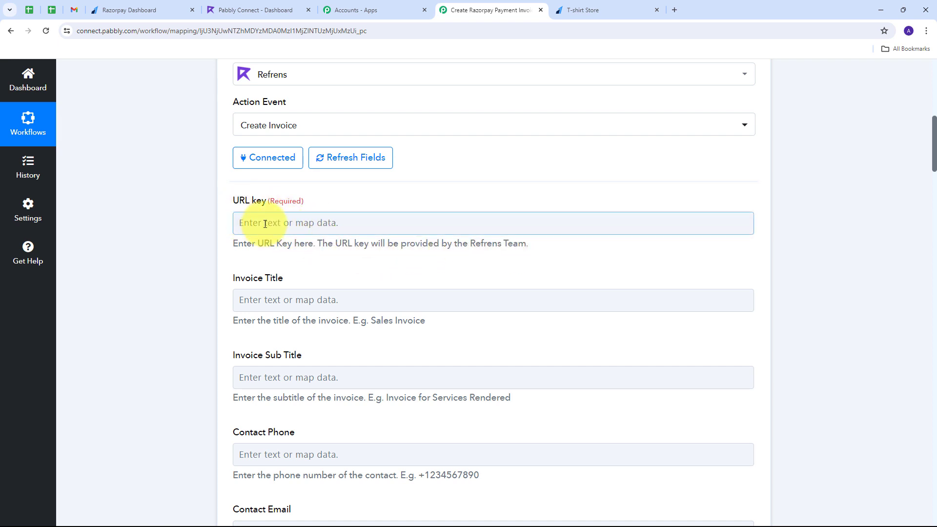
type("pabbly-connect")
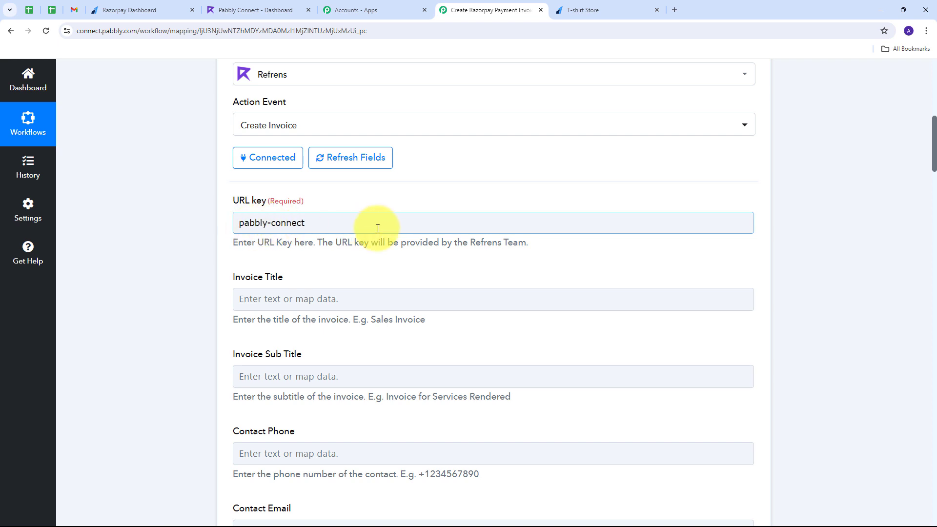
scroll(375, 226, "down", 2)
left_click(253, 206)
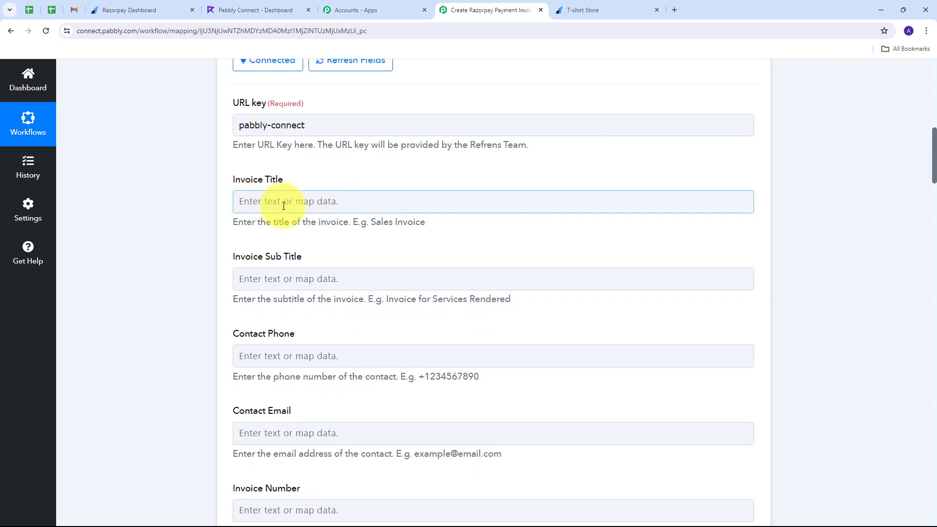
left_click(283, 206)
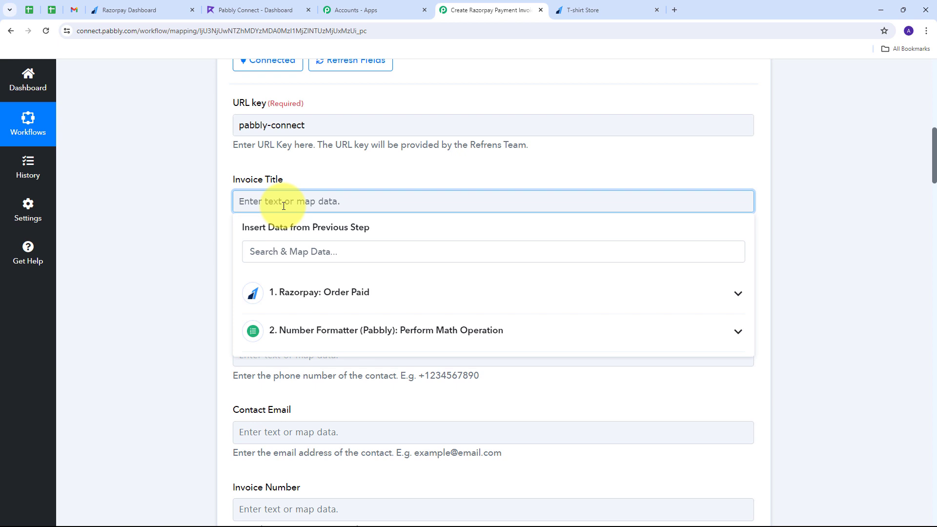
type("New Sale")
left_click(343, 215)
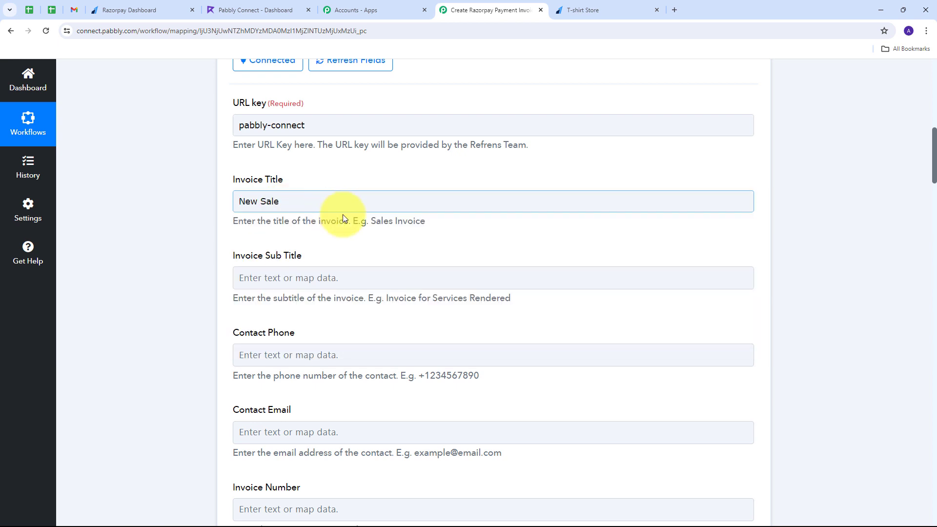
scroll(369, 216, "down", 2)
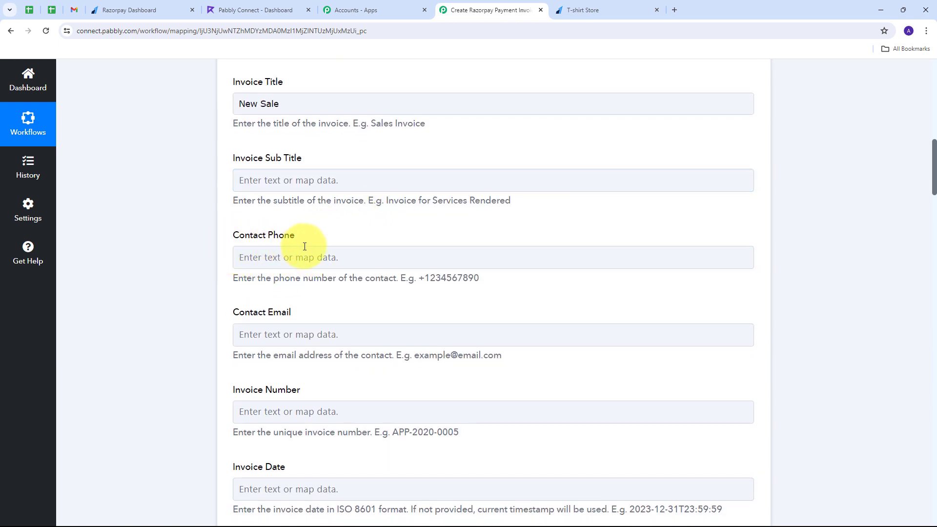
Map Razorpay's Payment Entity Notes Phone into Contact Phone and start filling Contact Email
left_click(298, 335)
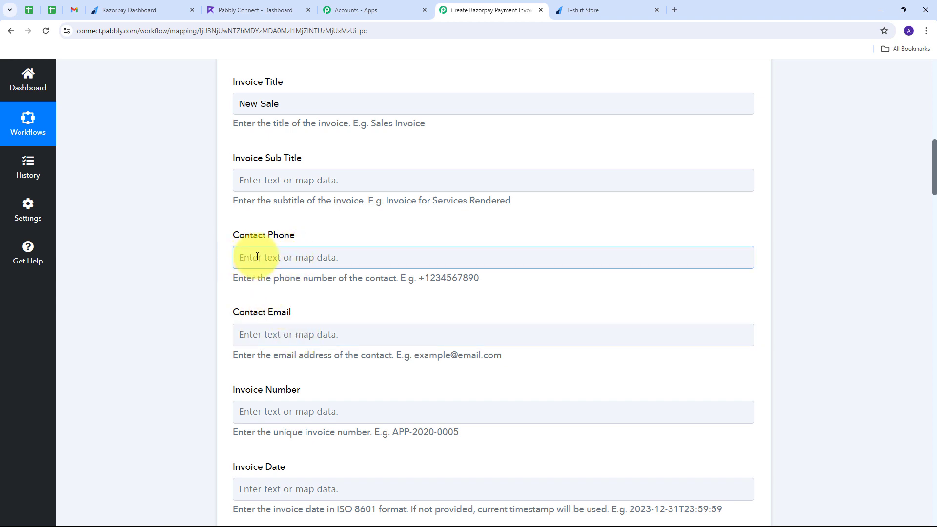
left_click(241, 256)
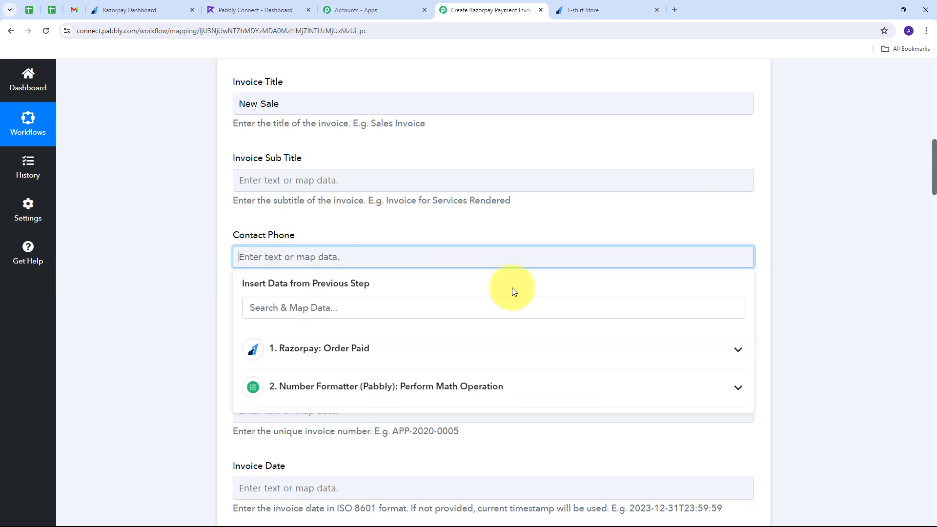
left_click(414, 349)
scroll(413, 344, "down", 5)
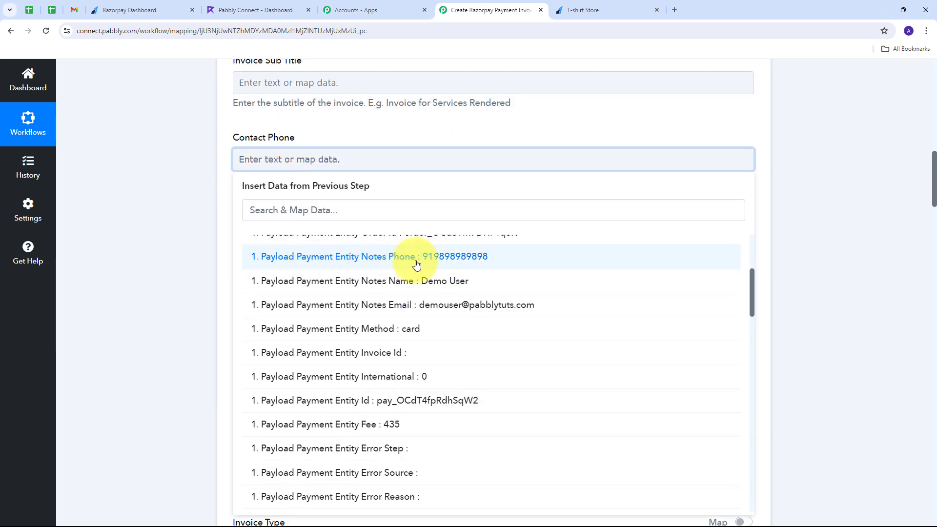
left_click(444, 262)
left_click(127, 189)
left_click(264, 243)
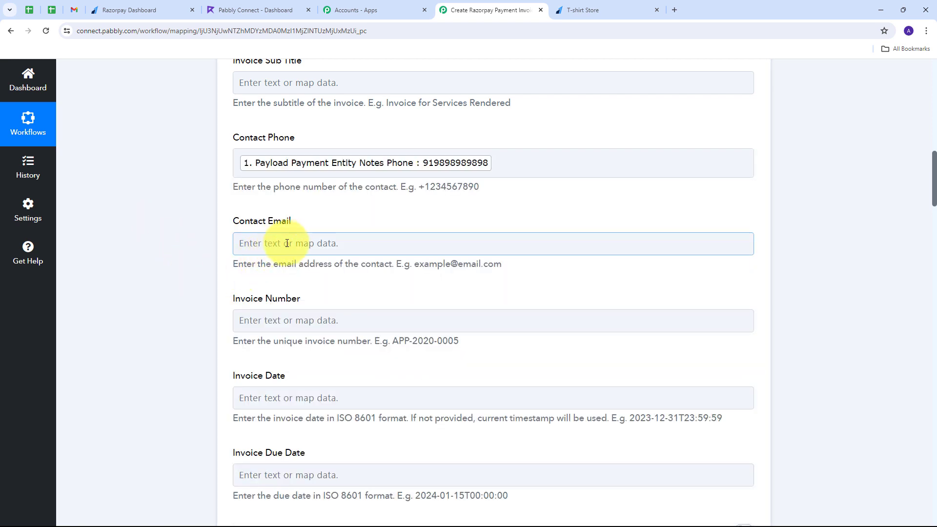
left_click(290, 242)
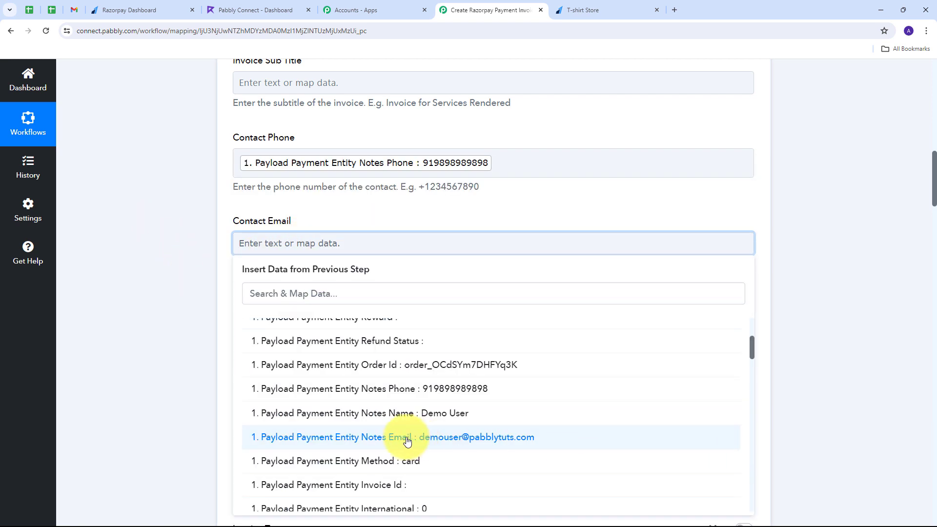
Map the payment's notes email into Contact Email and its currency INR into Invoice Currency
left_click(475, 441)
left_click(77, 247)
scroll(359, 224, "down", 4)
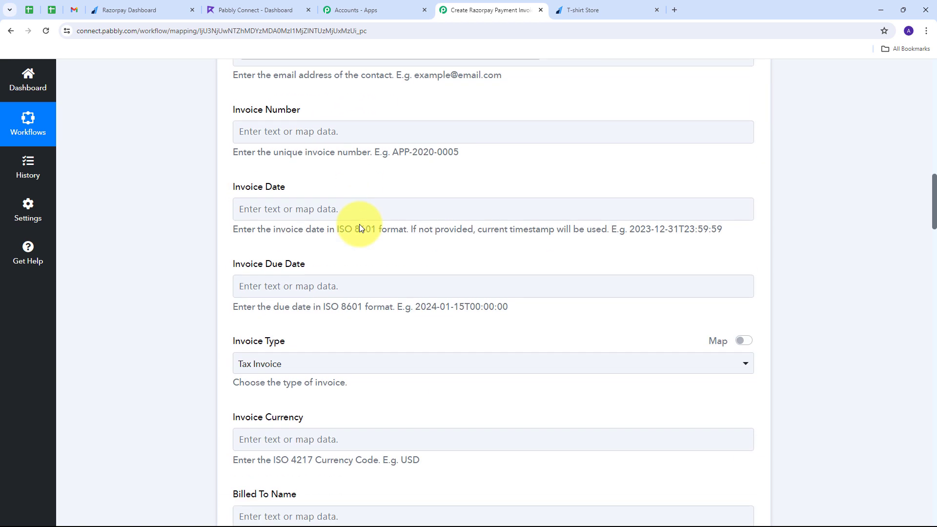
scroll(360, 224, "down", 4)
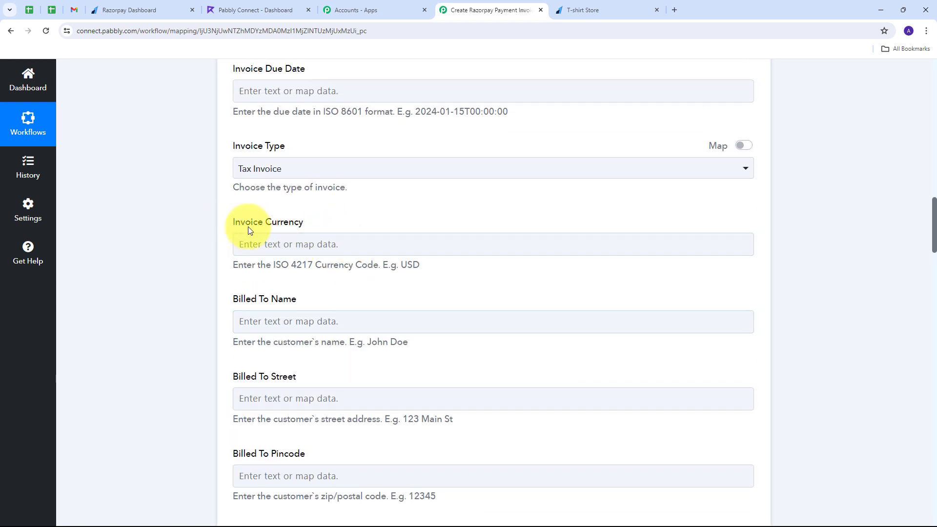
left_click(272, 240)
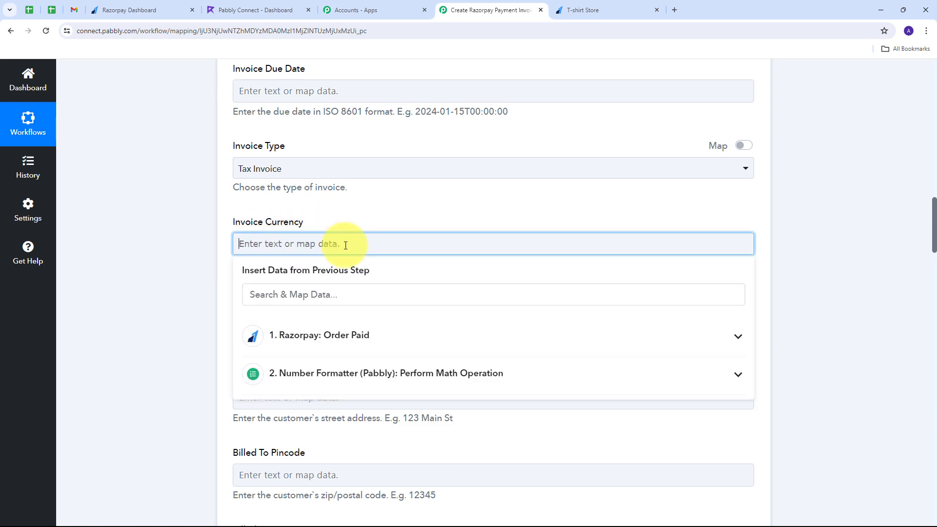
left_click(387, 341)
scroll(460, 372, "down", 10)
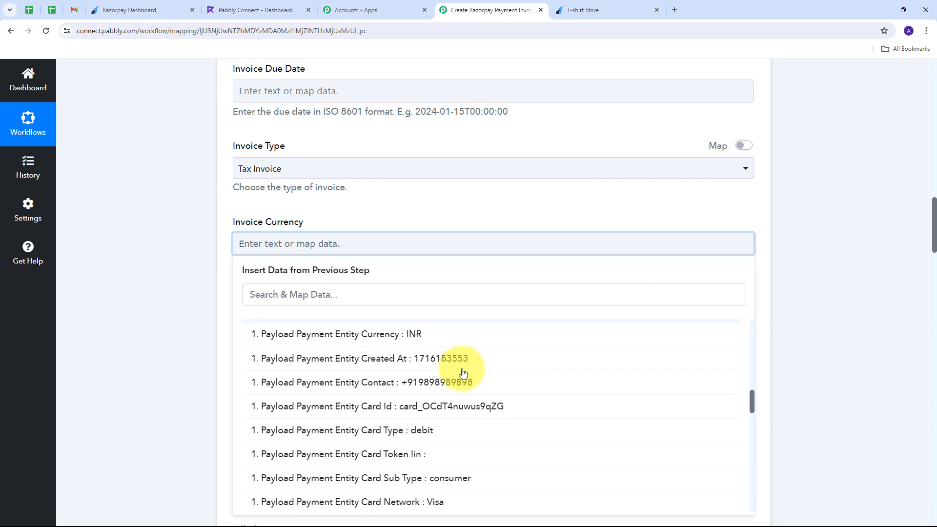
left_click(412, 337)
Map Razorpay's Notes Name into the Billed To Name field
scroll(273, 215, "down", 2)
left_click(271, 232)
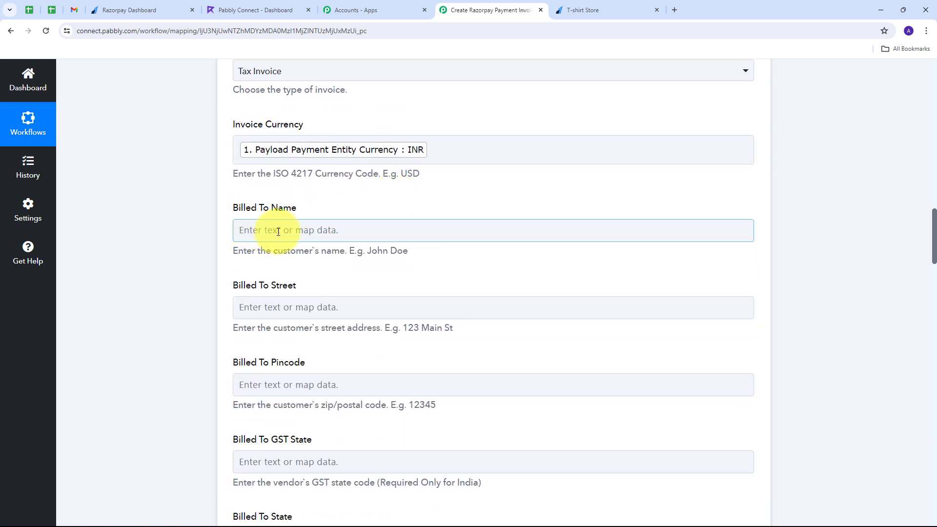
left_click(403, 226)
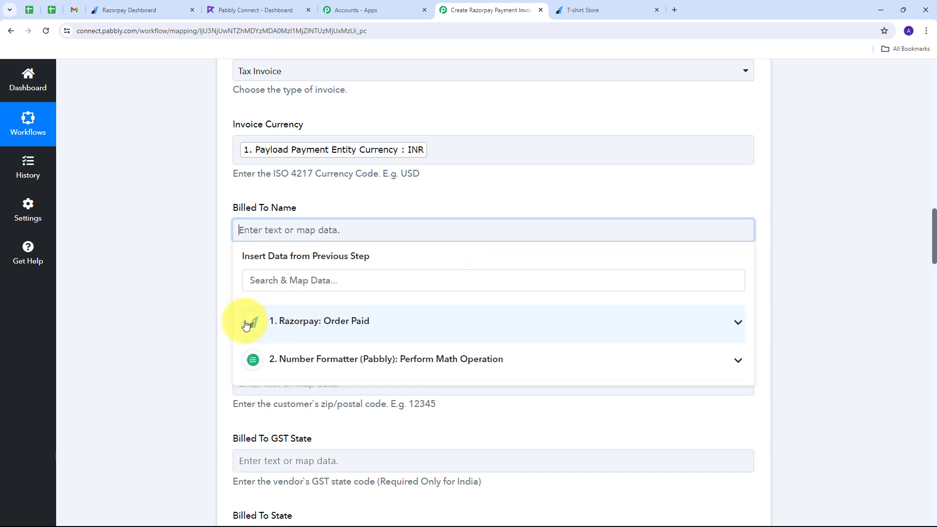
left_click(366, 324)
scroll(407, 376, "down", 5)
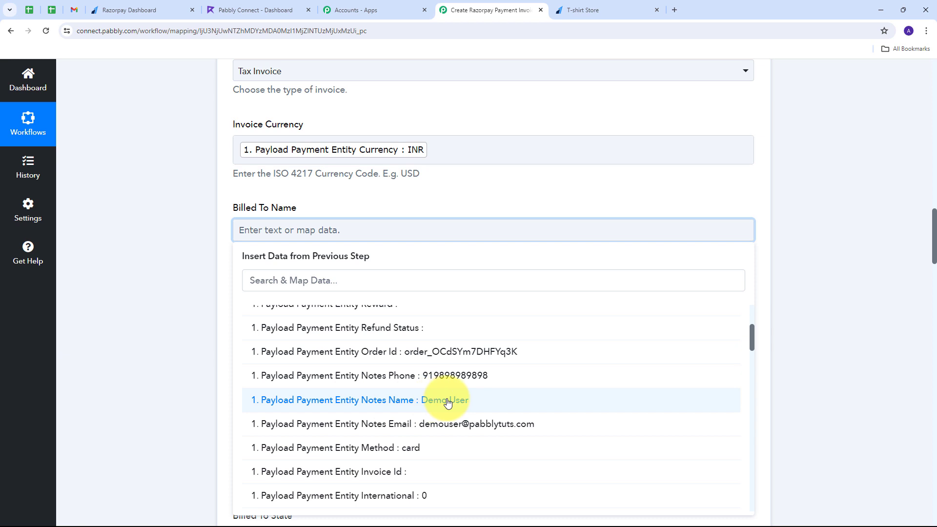
left_click(447, 401)
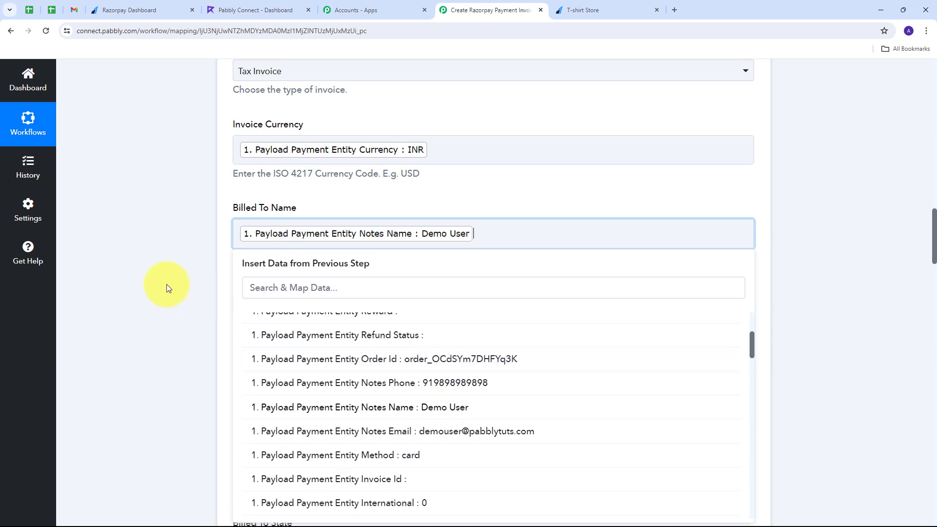
Set both Billed To Country and Billed By Country to IN
scroll(367, 246, "down", 5)
scroll(368, 246, "down", 1)
left_click(274, 282)
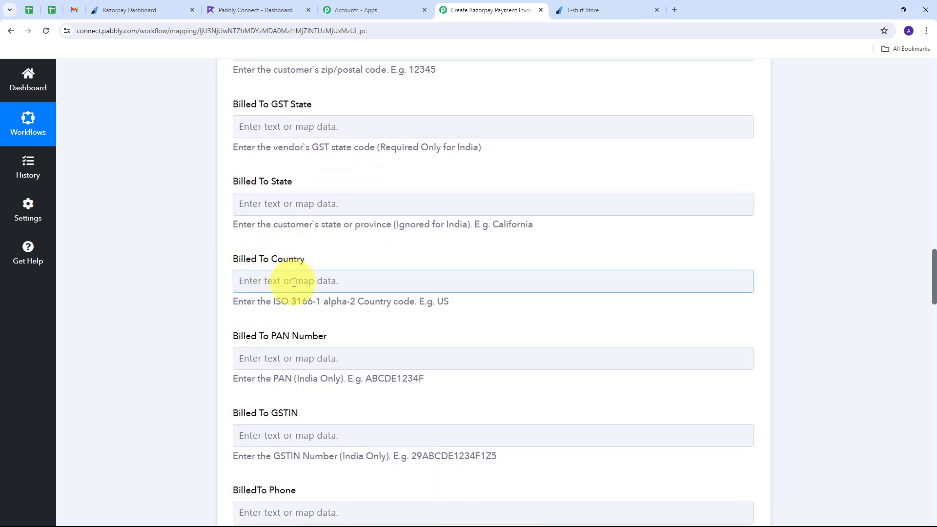
left_click(289, 285)
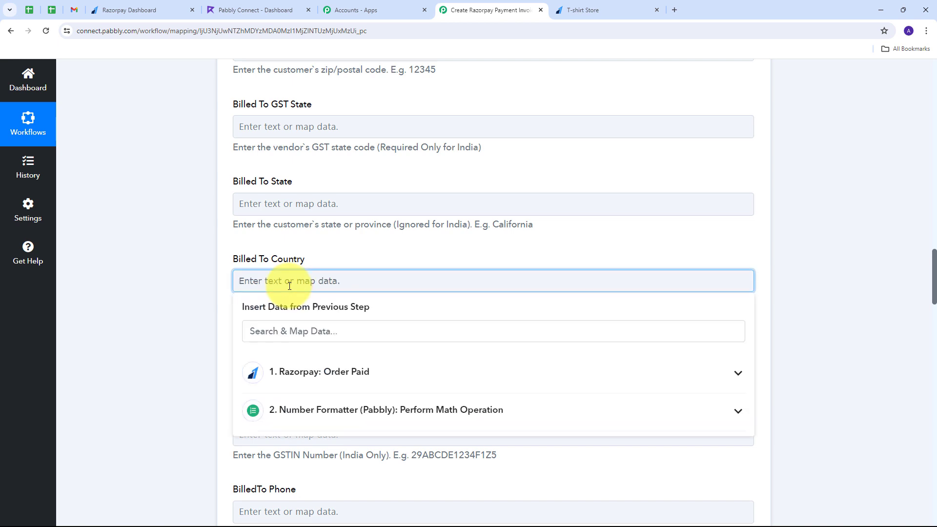
type("IN")
scroll(289, 286, "down", 15)
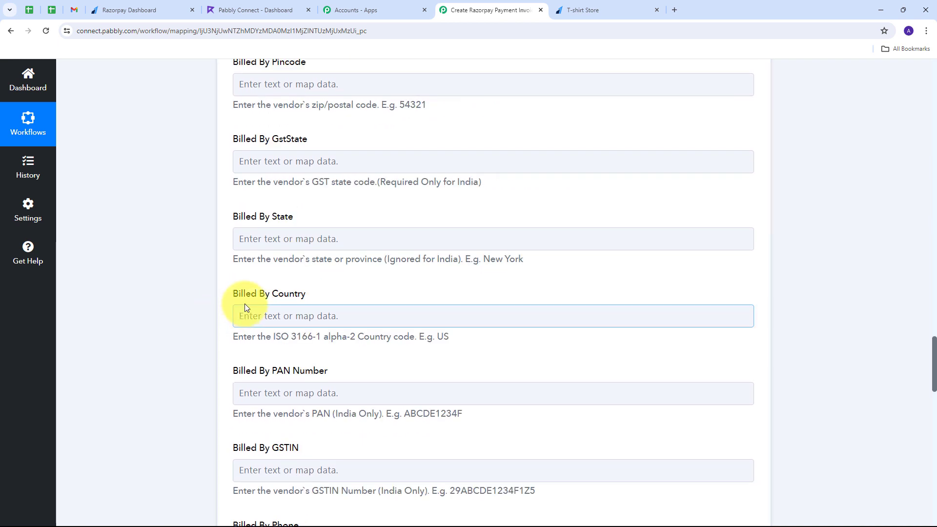
left_click(259, 316)
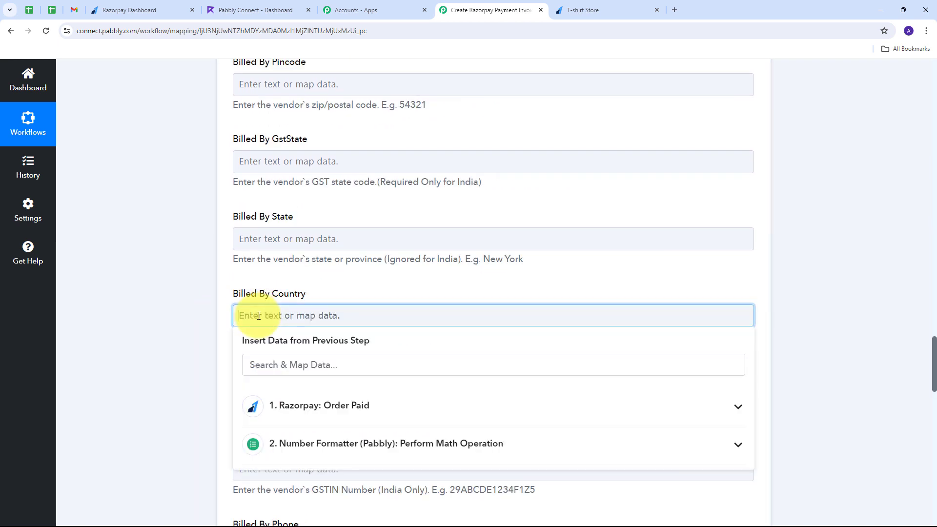
type("IN")
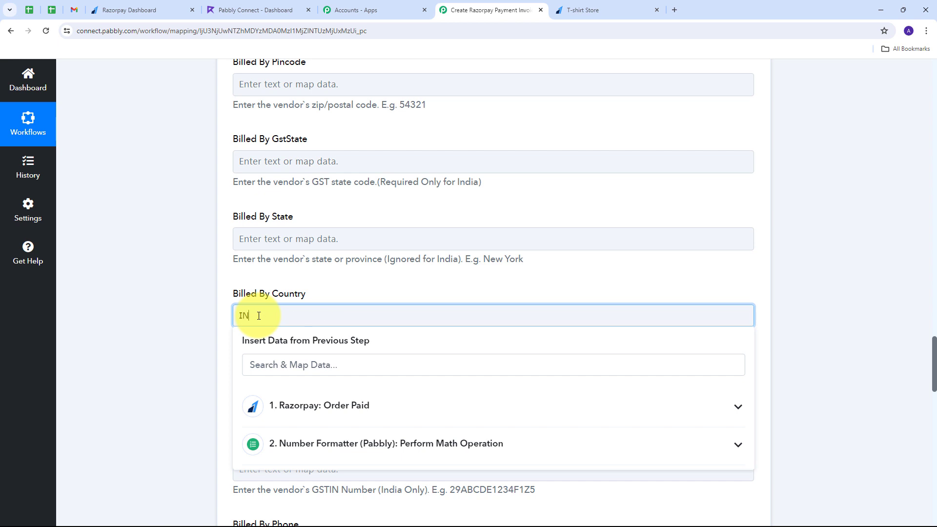
left_click(212, 228)
Map Razorpay's Payment For value, Java Notes, into Item Name
scroll(204, 233, "down", 10)
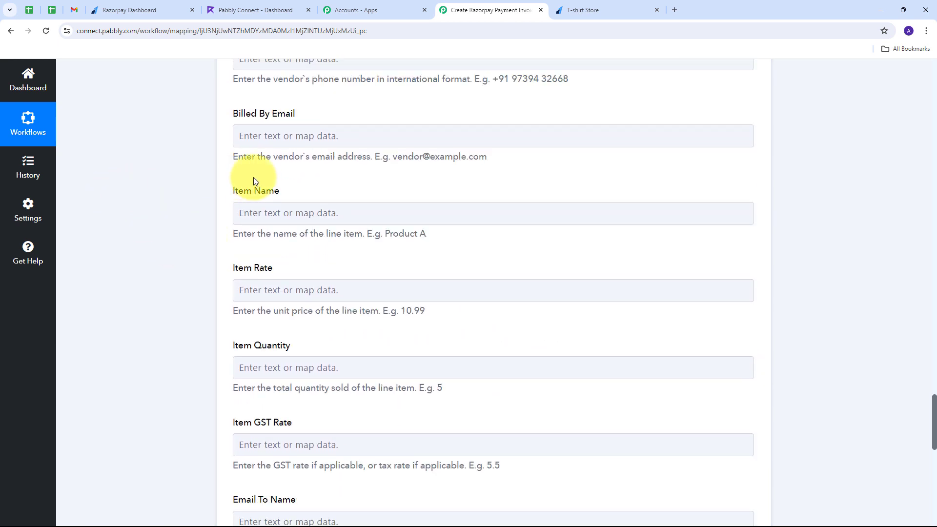
left_click(373, 205)
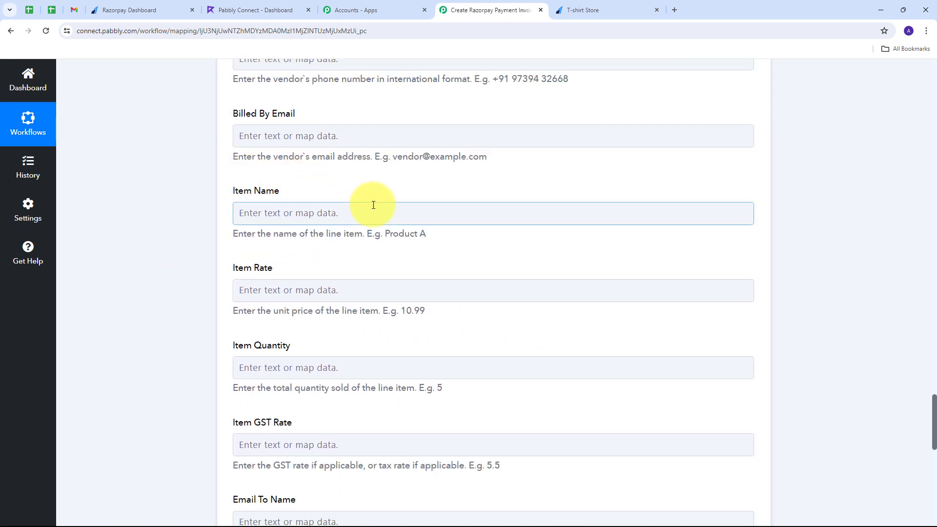
left_click(235, 200)
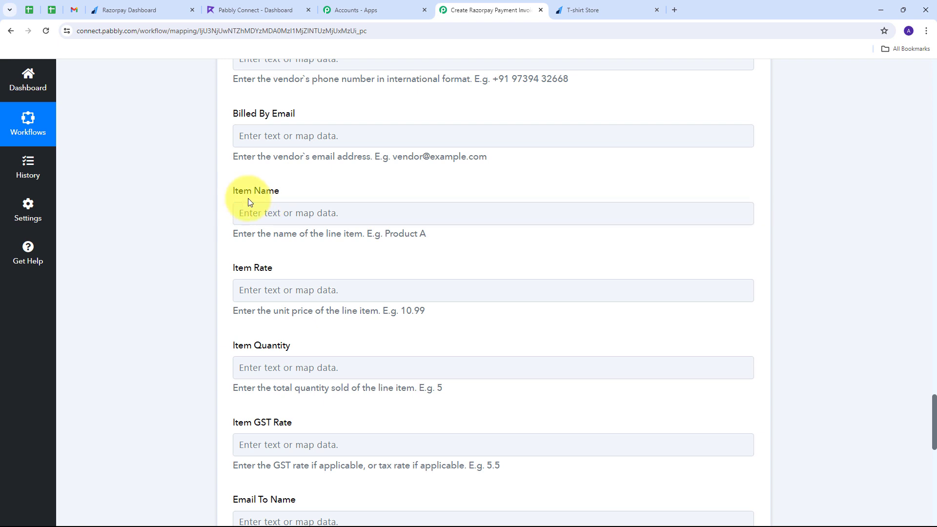
left_click(247, 212)
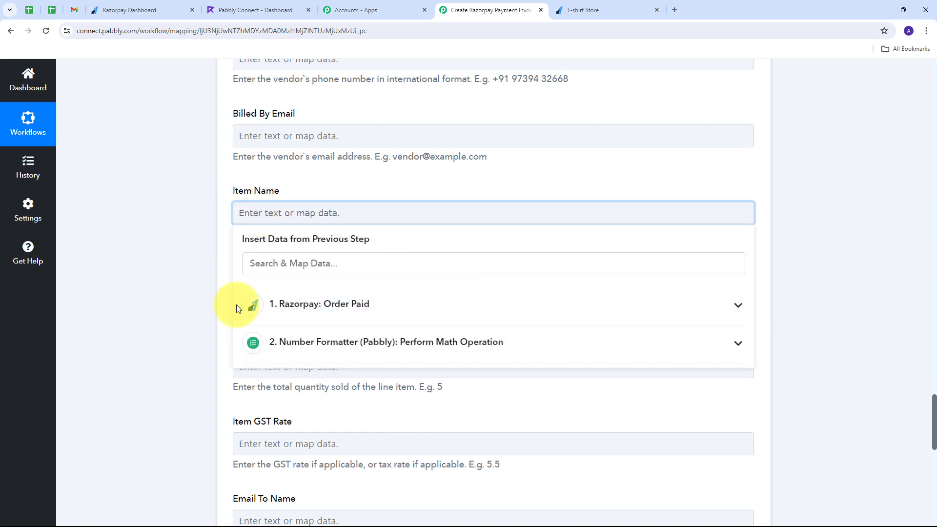
left_click(414, 309)
scroll(414, 310, "down", 7)
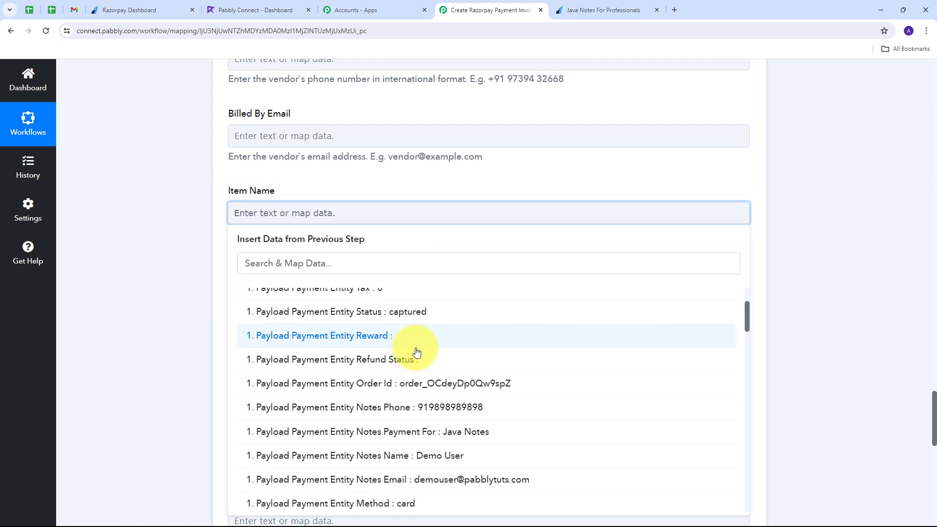
scroll(422, 353, "down", 10)
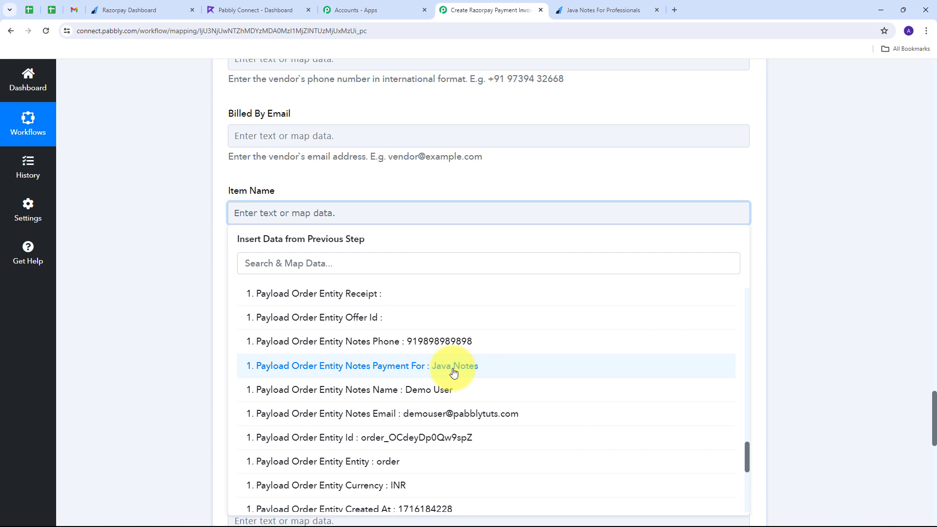
left_click(453, 371)
left_click(188, 320)
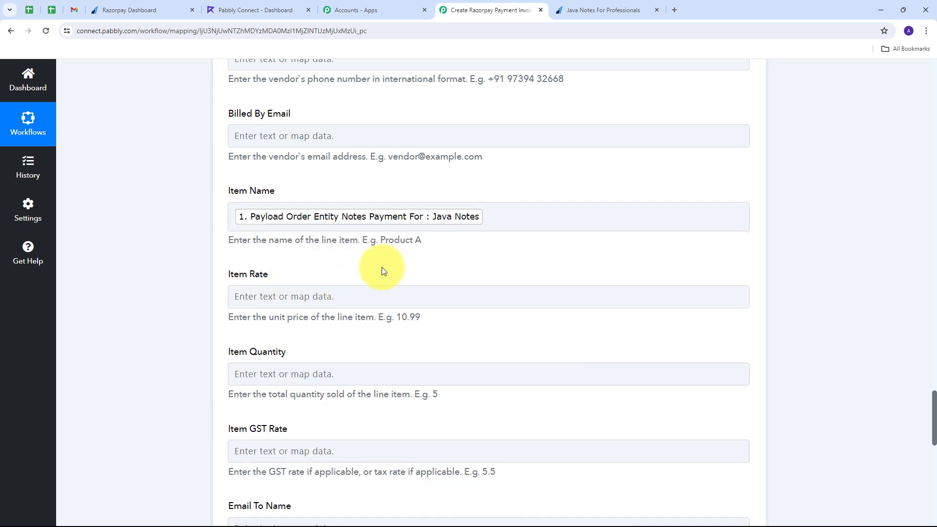
Map the math step's Result 399 into Item Rate
scroll(292, 253, "down", 1)
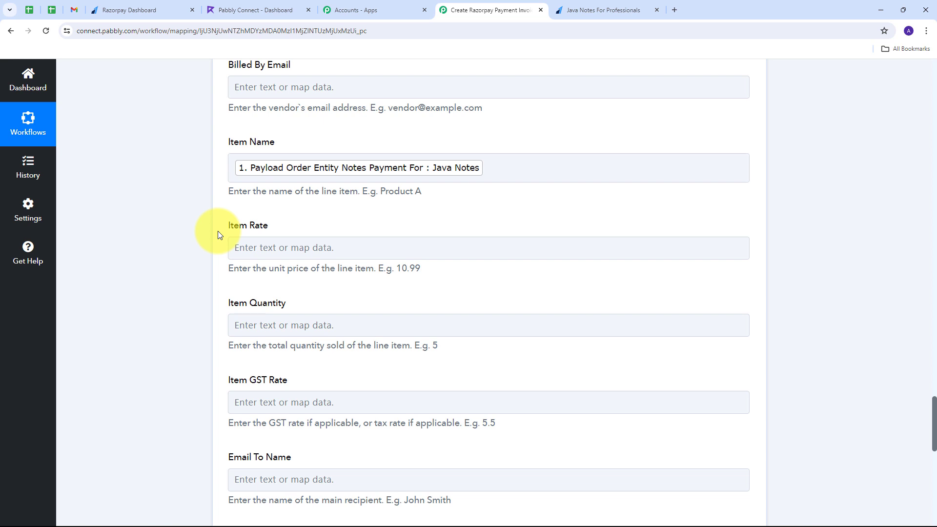
left_click(272, 248)
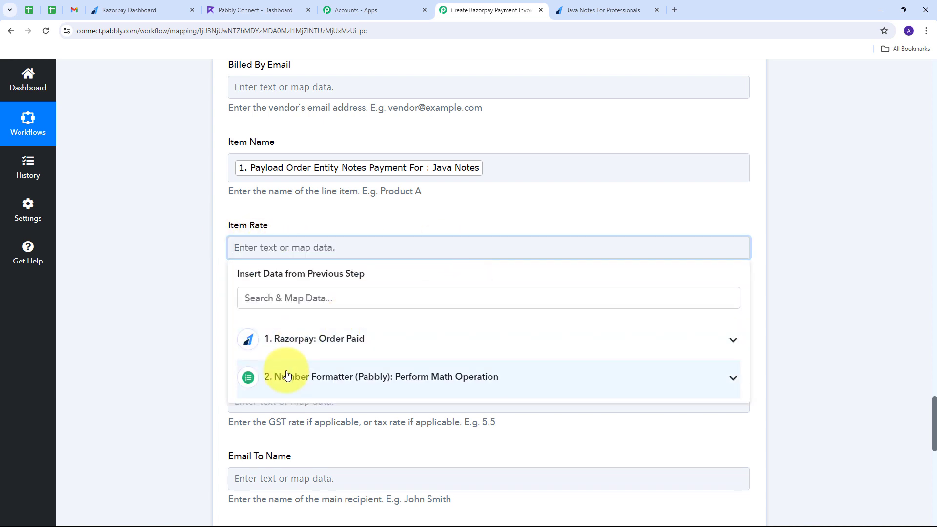
left_click(420, 376)
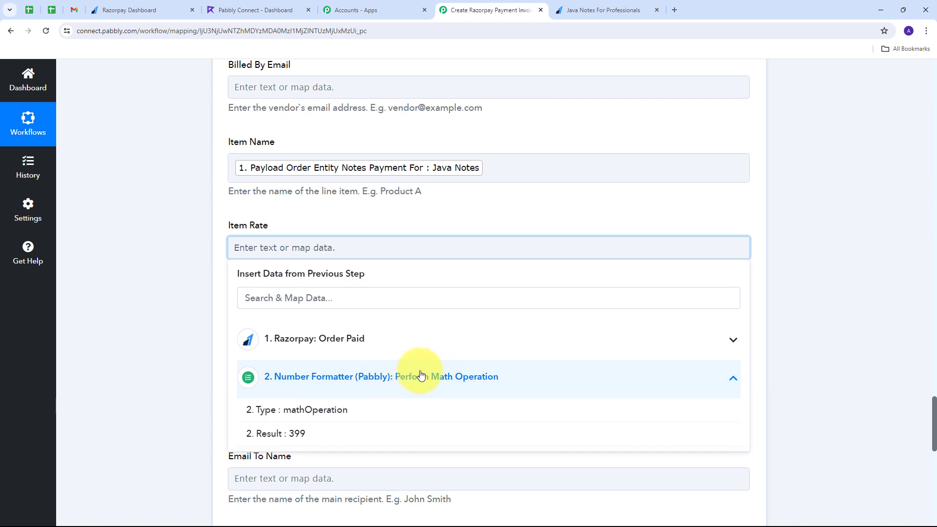
left_click(295, 436)
left_click(147, 224)
Set Item Quantity to 1
scroll(278, 295, "down", 1)
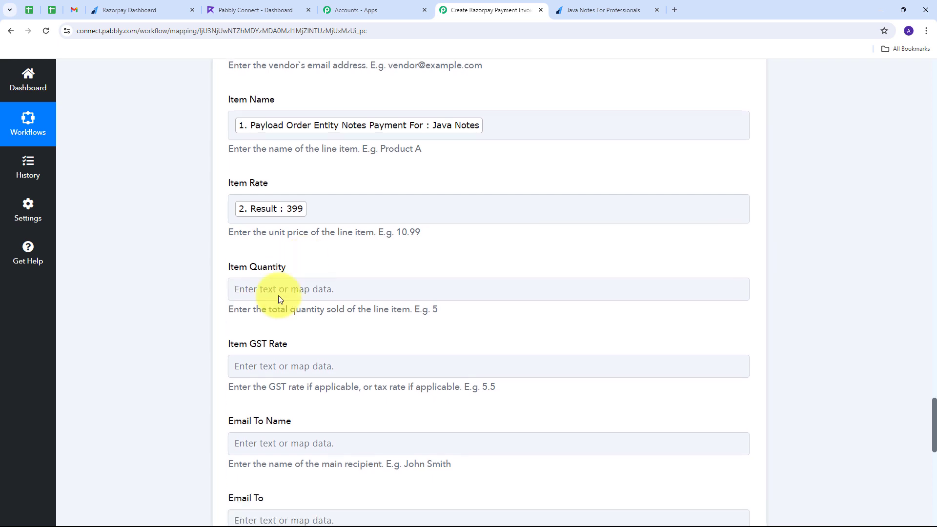
left_click(260, 283)
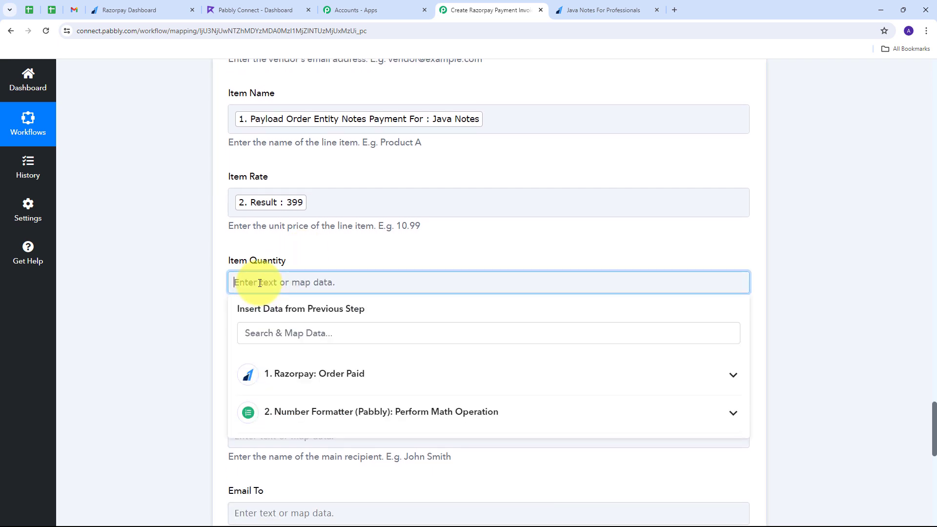
type("1")
scroll(364, 268, "up", 10)
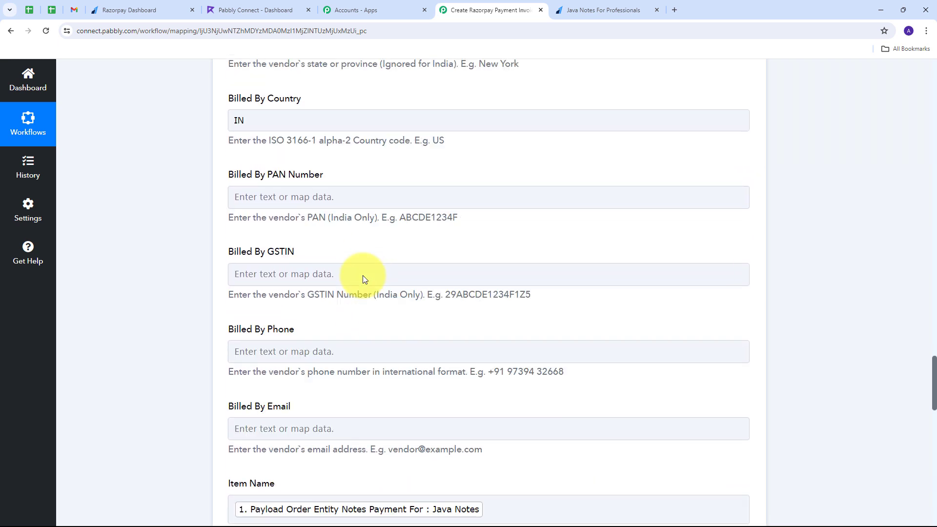
scroll(362, 275, "down", 7)
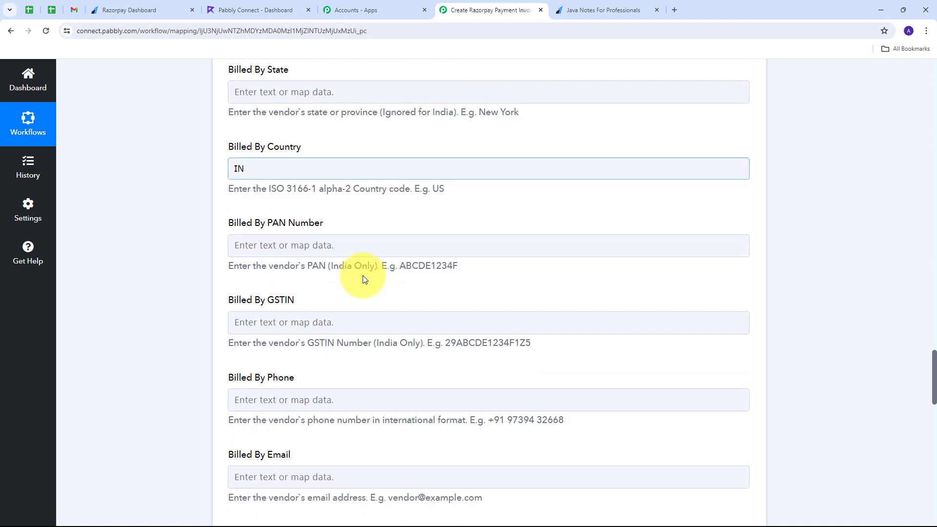
scroll(361, 276, "down", 1)
scroll(362, 275, "up", 7)
scroll(362, 275, "down", 4)
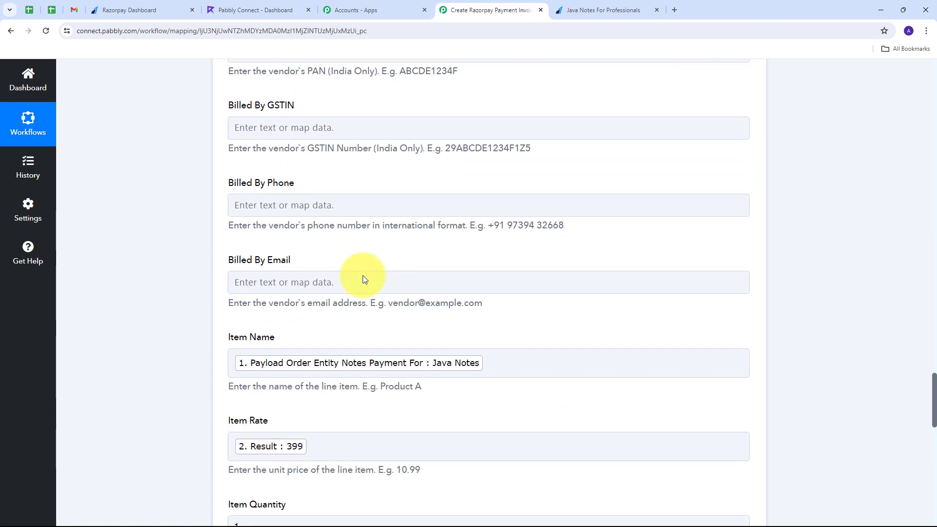
scroll(362, 275, "up", 4)
scroll(364, 276, "up", 20)
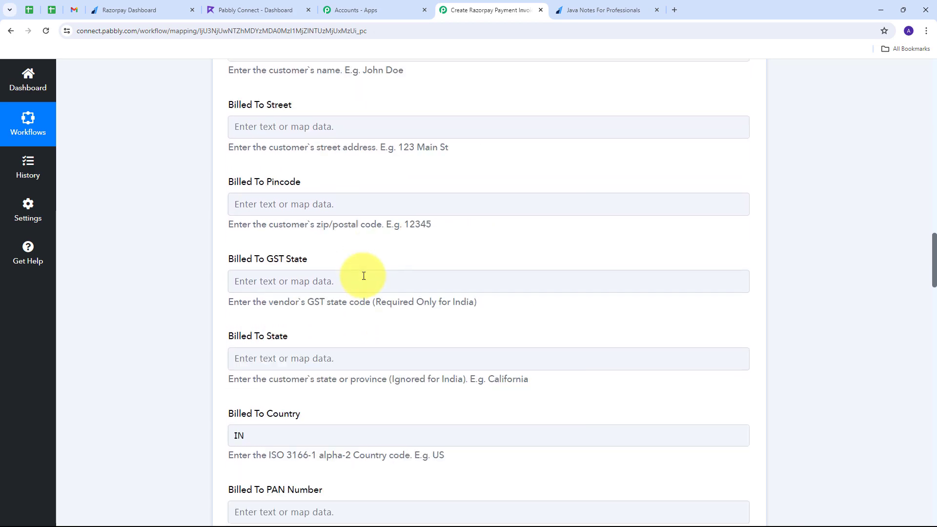
Save and test the Refrens step, returning an UNPAID New Sale invoice in INR
scroll(364, 276, "up", 3)
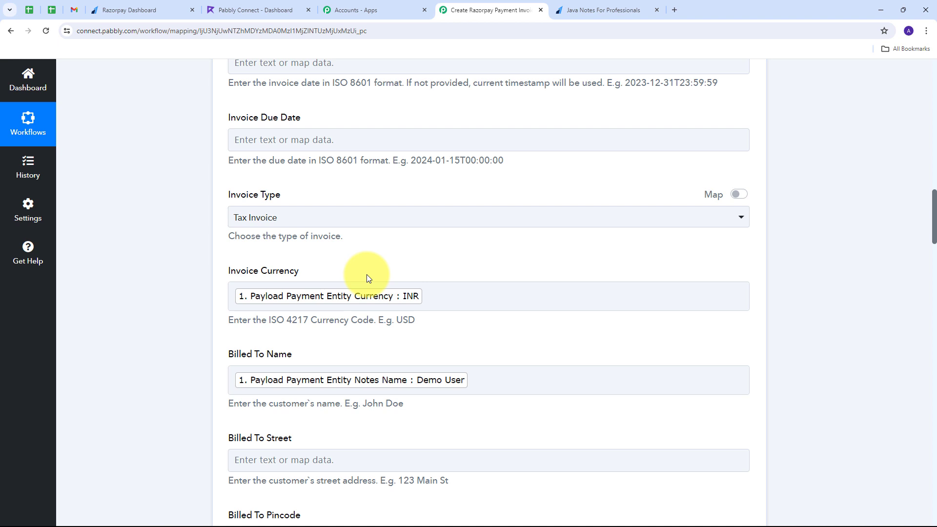
scroll(140, 269, "down", 20)
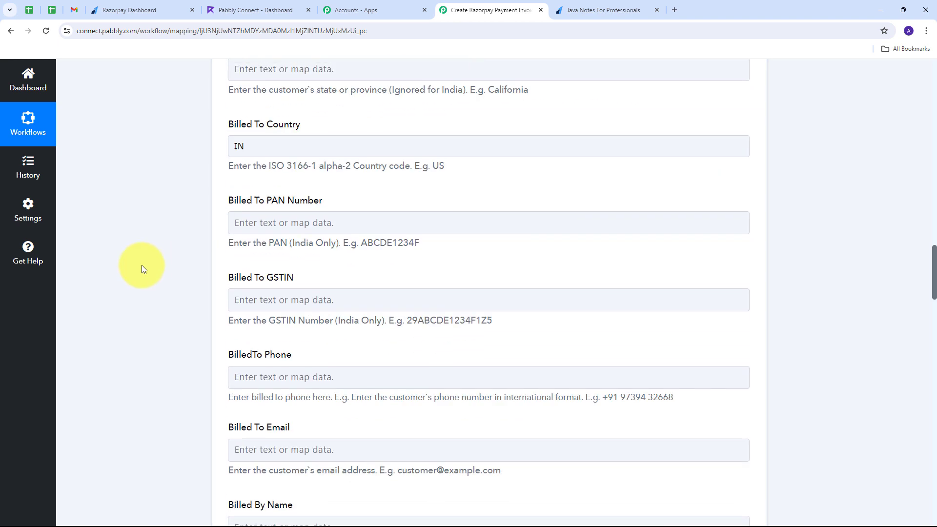
scroll(142, 269, "down", 15)
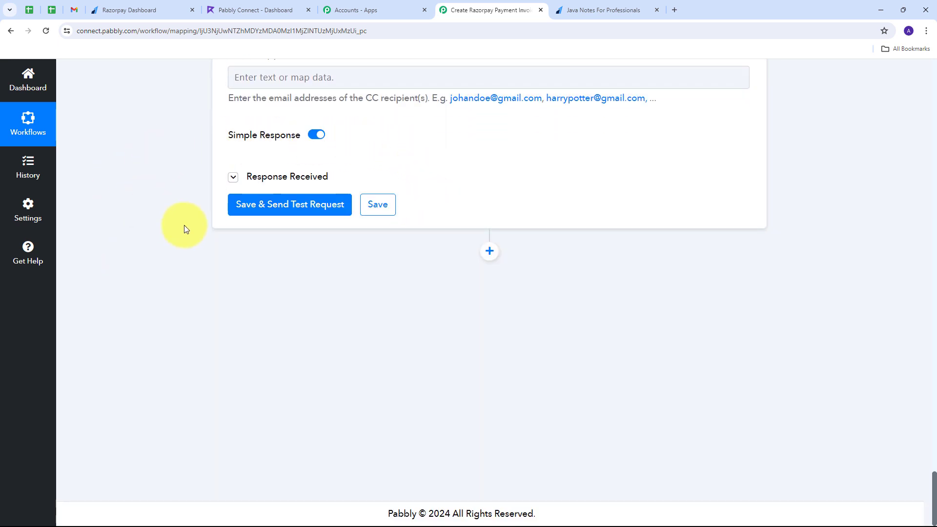
left_click(292, 211)
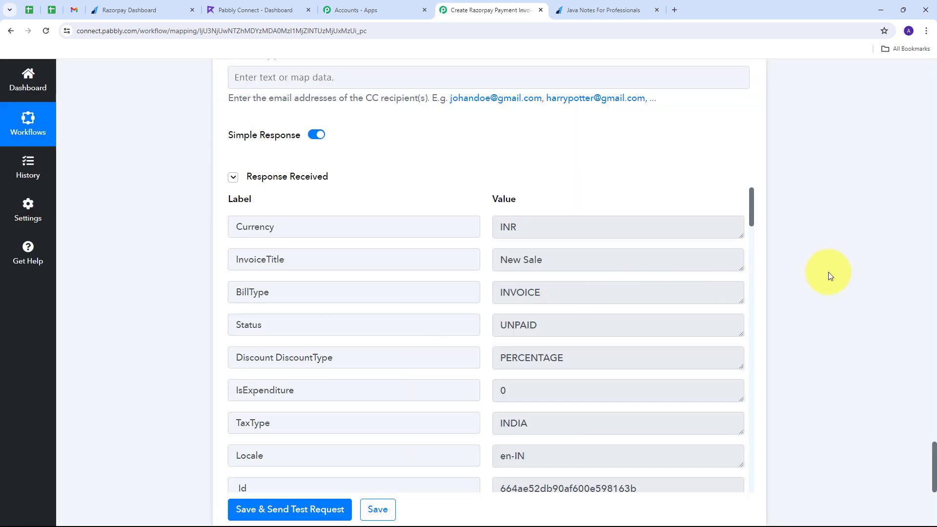
scroll(780, 283, "down", 1)
scroll(733, 290, "up", 1)
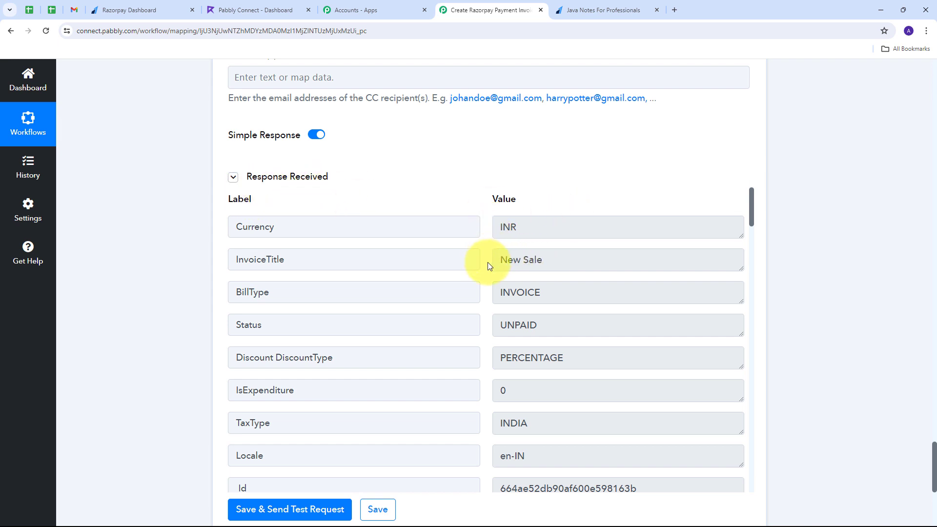
scroll(488, 262, "down", 2)
scroll(487, 262, "up", 2)
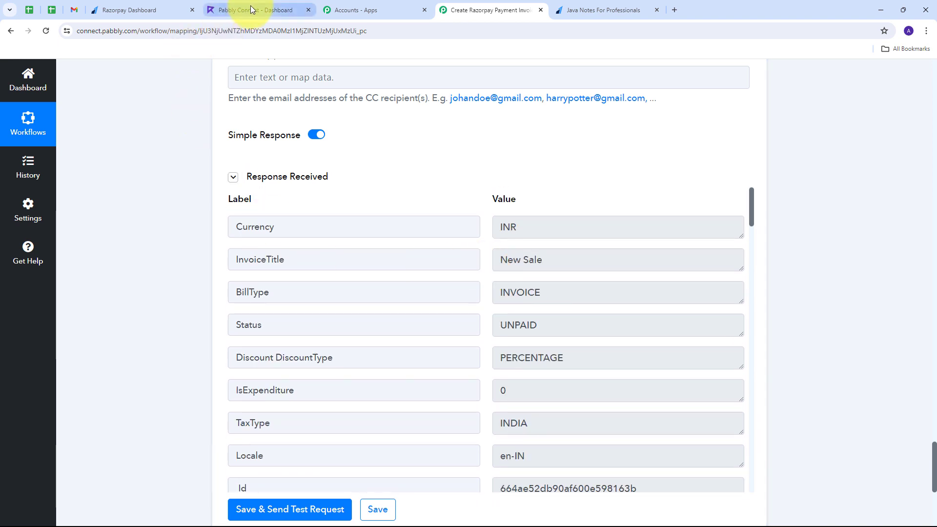
In Refrens' Invoices list, open the newest ₹399 invoice, APP-2020-0011
left_click(224, 9)
left_click(48, 294)
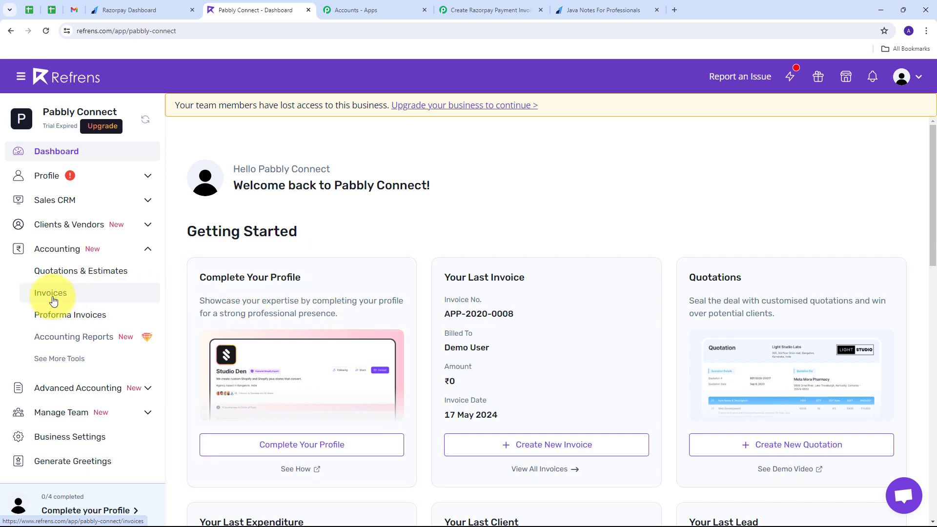
scroll(446, 247, "down", 3)
scroll(448, 248, "down", 5)
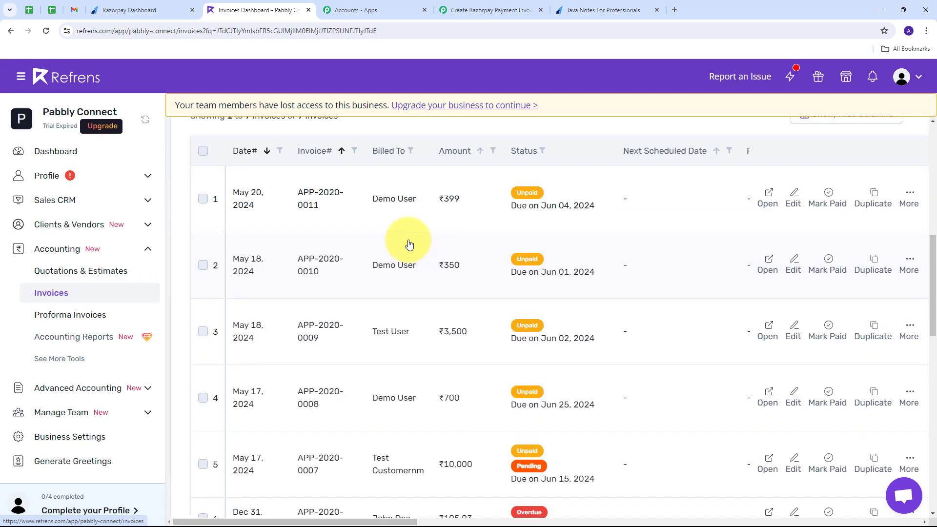
scroll(351, 207, "up", 1)
scroll(375, 209, "up", 1)
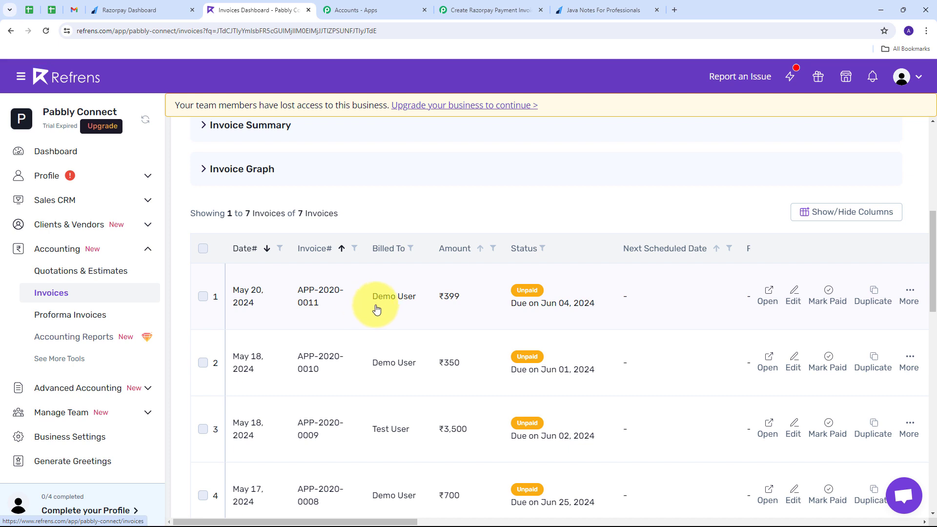
left_click(400, 300)
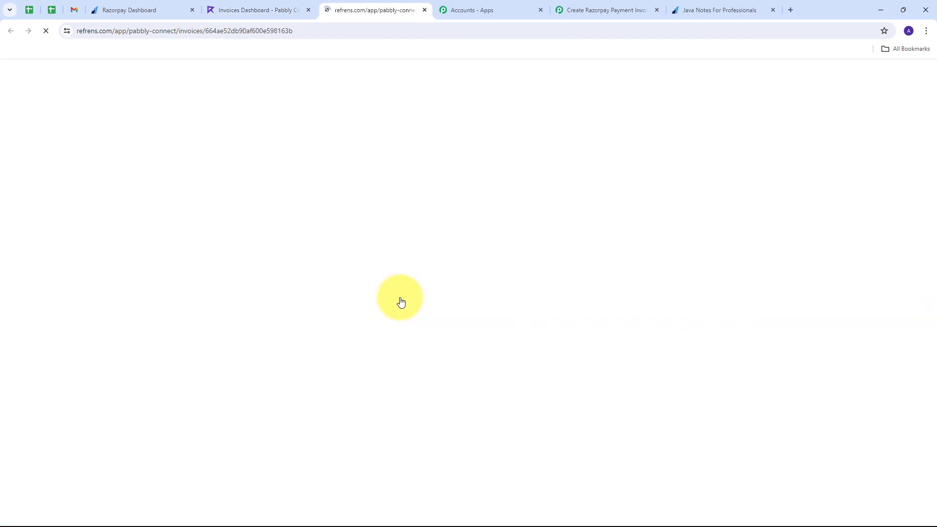
Check the invoice lists Java Notes, quantity 1.00, rate ₹399 and total ₹399
scroll(627, 307, "down", 1)
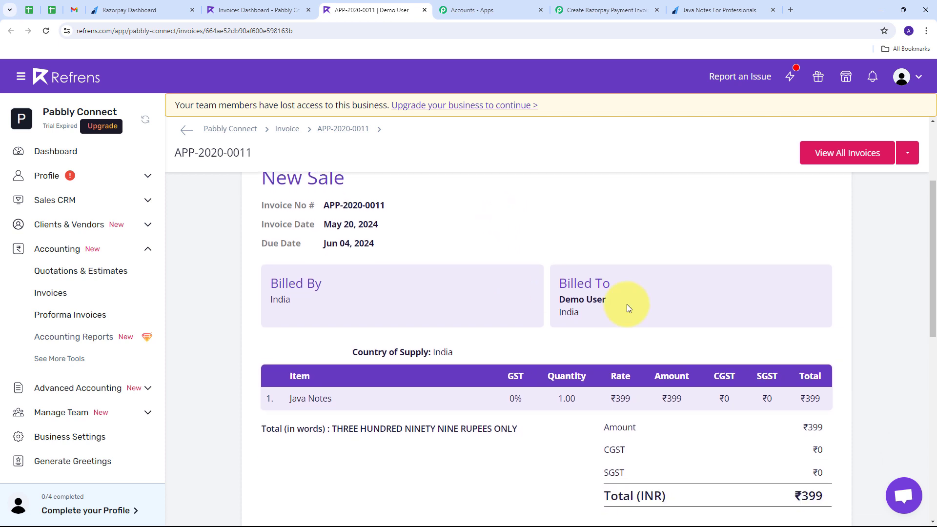
left_click_drag(613, 306, 553, 307)
scroll(376, 304, "down", 2)
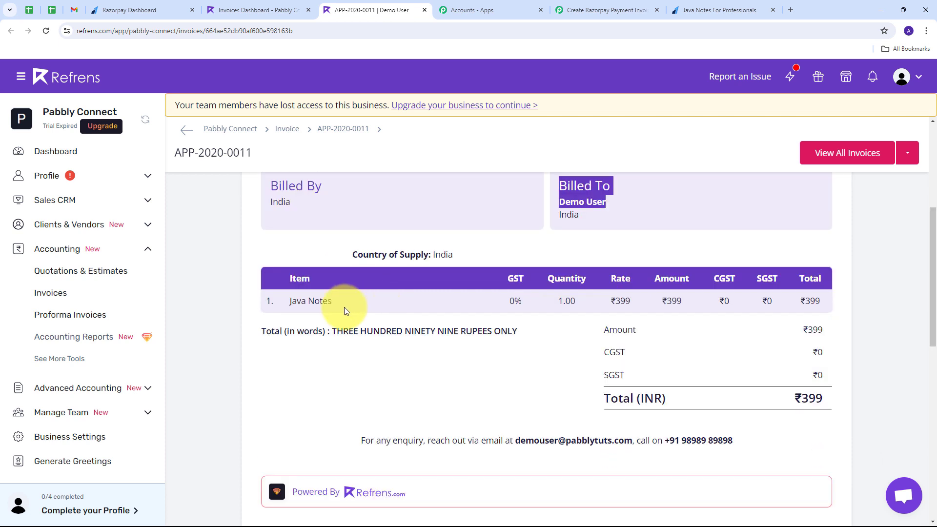
scroll(344, 306, "up", 1)
left_click_drag(348, 350, 272, 359)
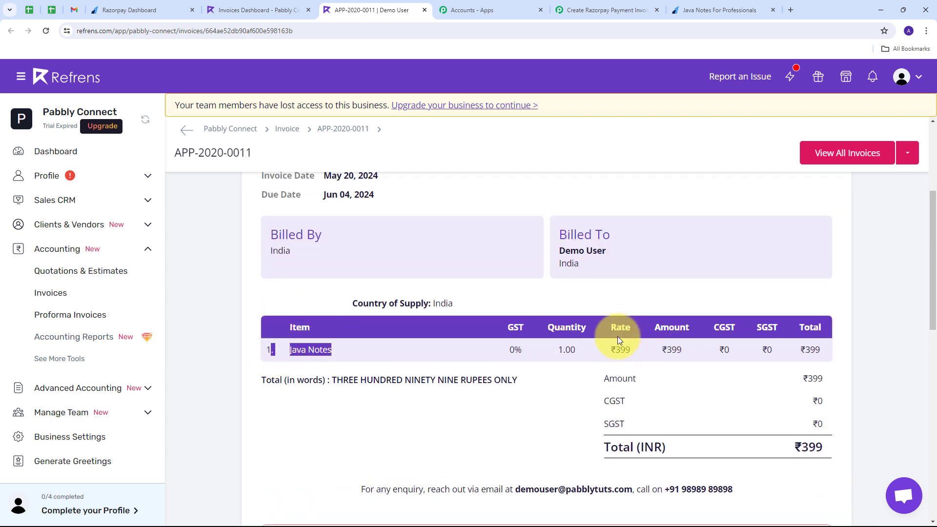
left_click_drag(577, 349, 559, 352)
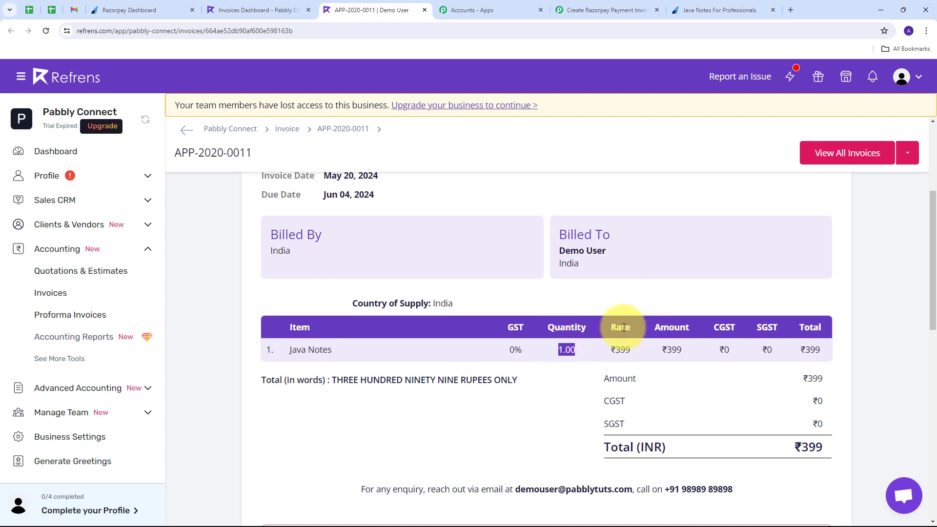
left_click_drag(616, 349, 687, 352)
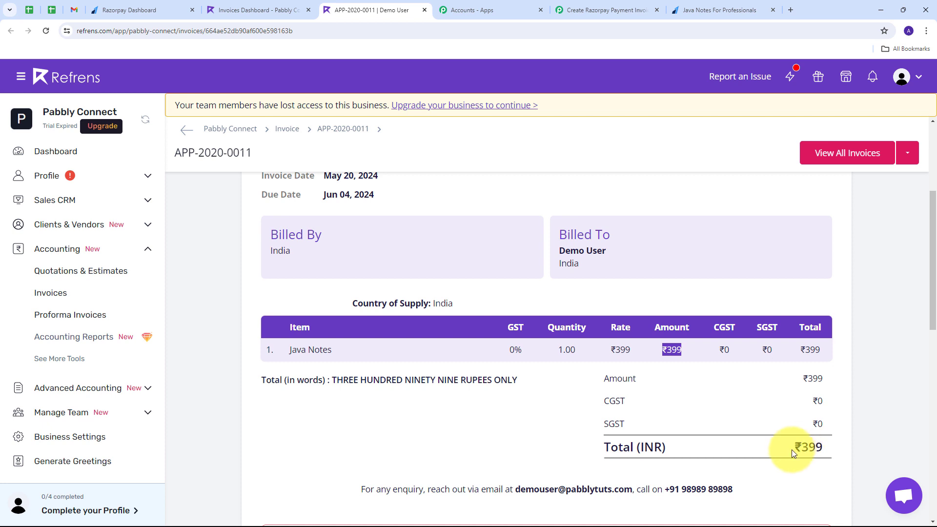
left_click_drag(789, 448, 836, 452)
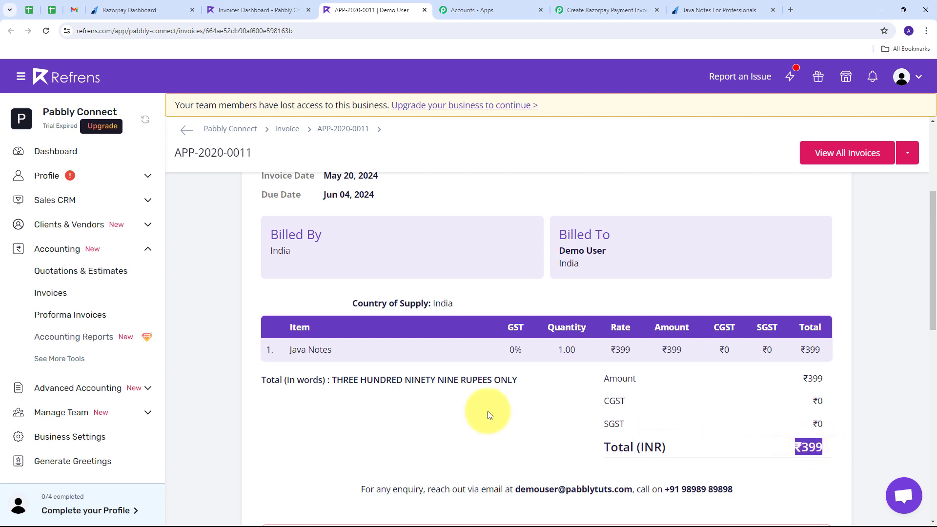
scroll(439, 400, "down", 1)
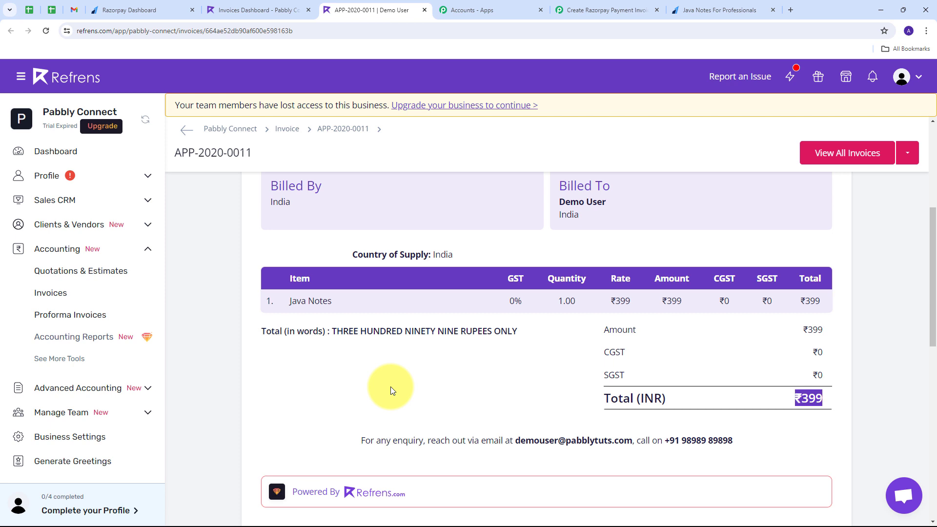
scroll(390, 387, "up", 2)
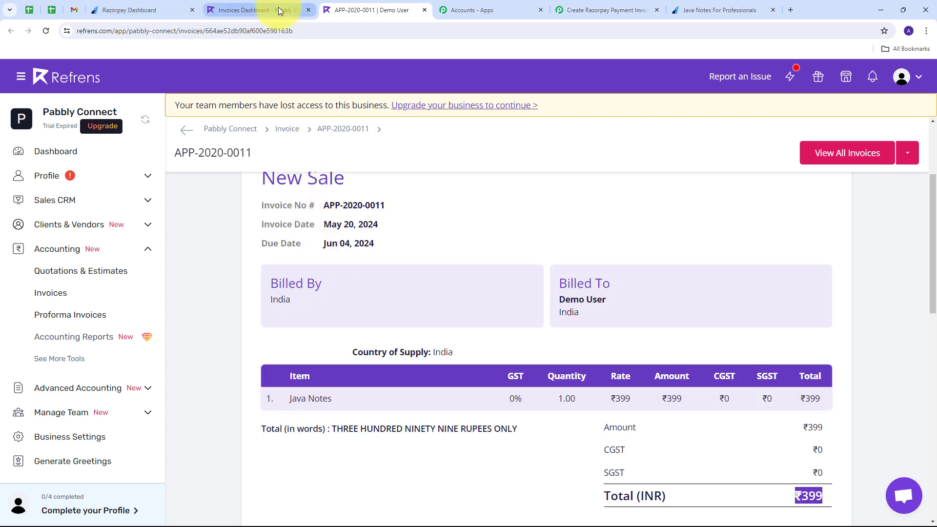
scroll(359, 287, "up", 1)
scroll(359, 287, "down", 3)
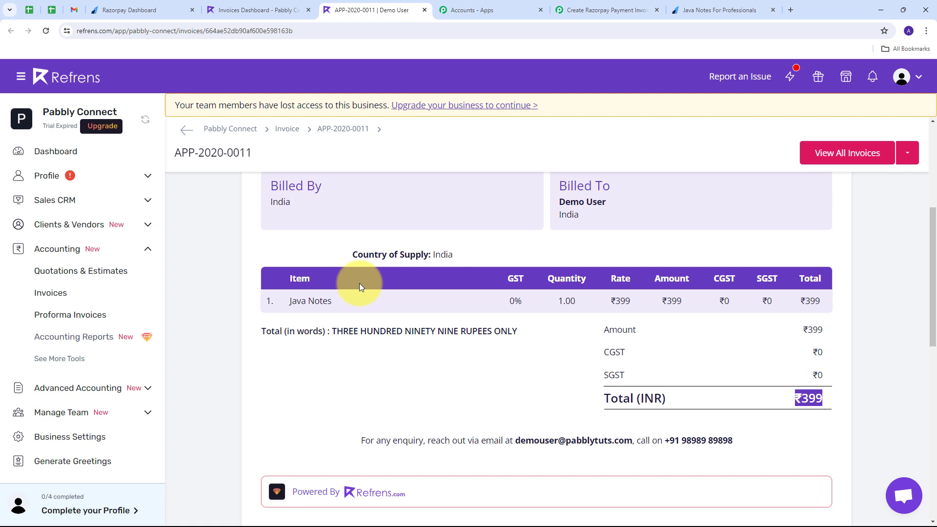
scroll(360, 286, "up", 1)
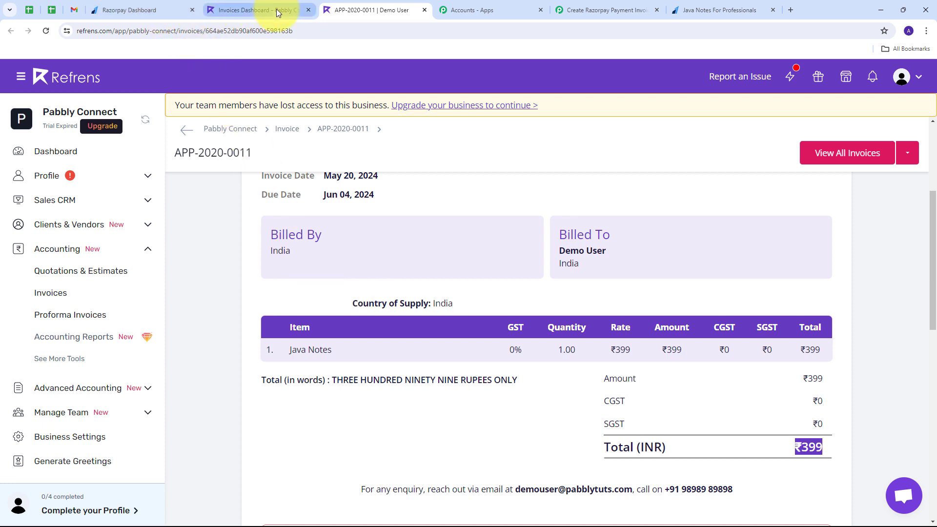
Return to the Create Razorpay Payment Invoice workflow in Pabbly Connect
mouse_move(276, 9)
scroll(372, 303, "up", 2)
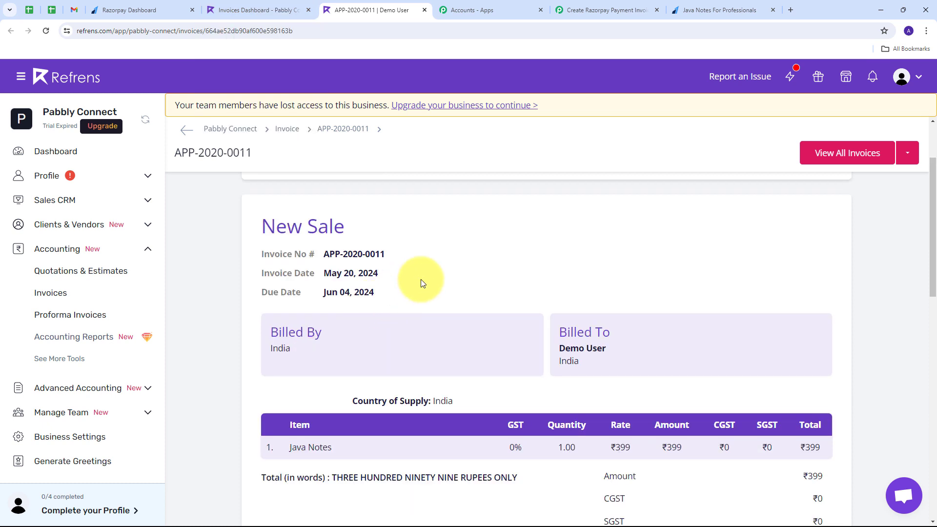
left_click(597, 9)
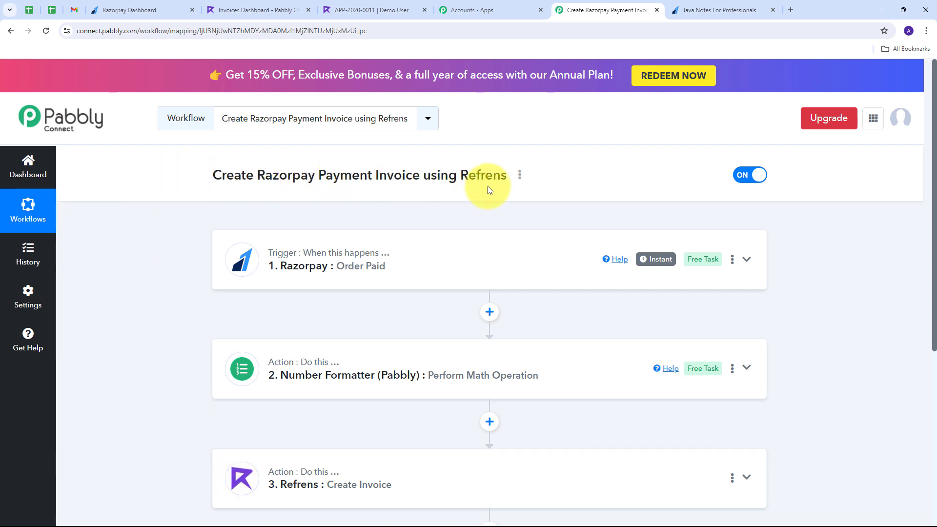
scroll(196, 223, "down", 1)
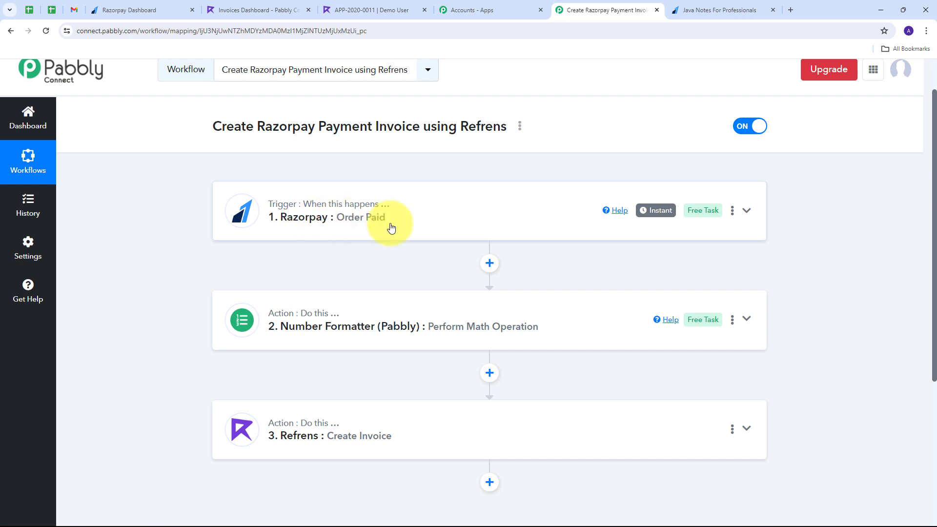
scroll(190, 232, "down", 1)
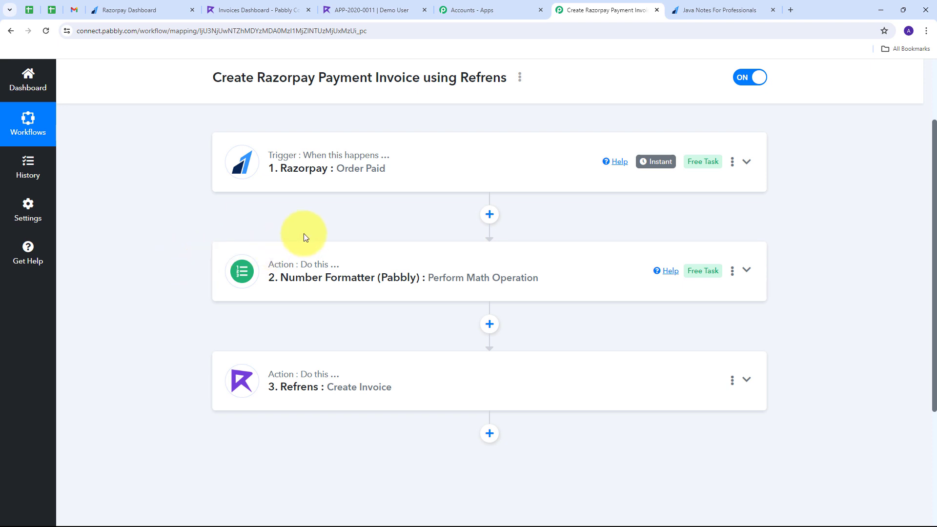
scroll(234, 255, "down", 1)
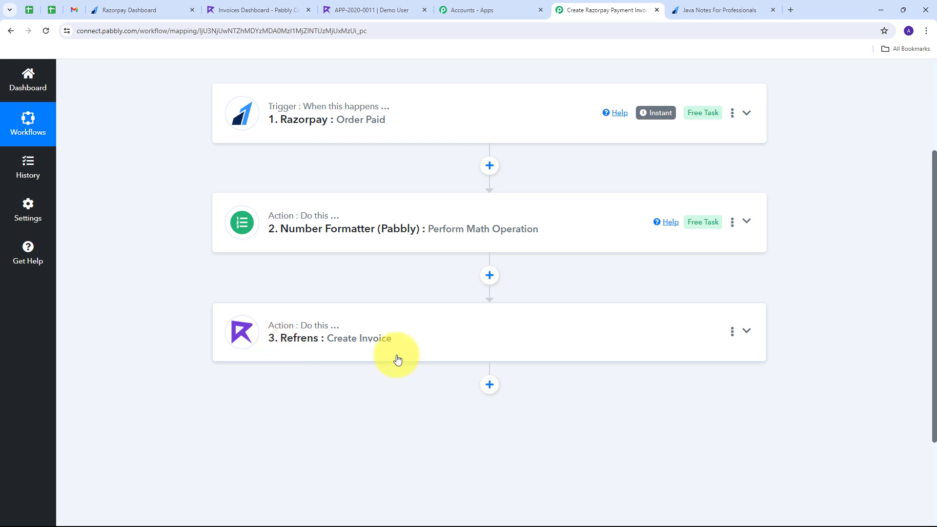
scroll(195, 312, "up", 1)
scroll(171, 305, "up", 2)
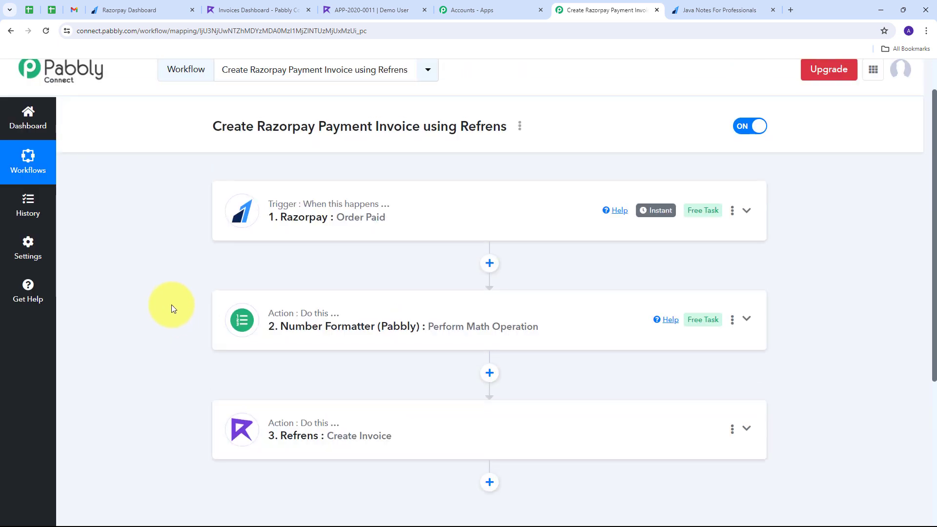